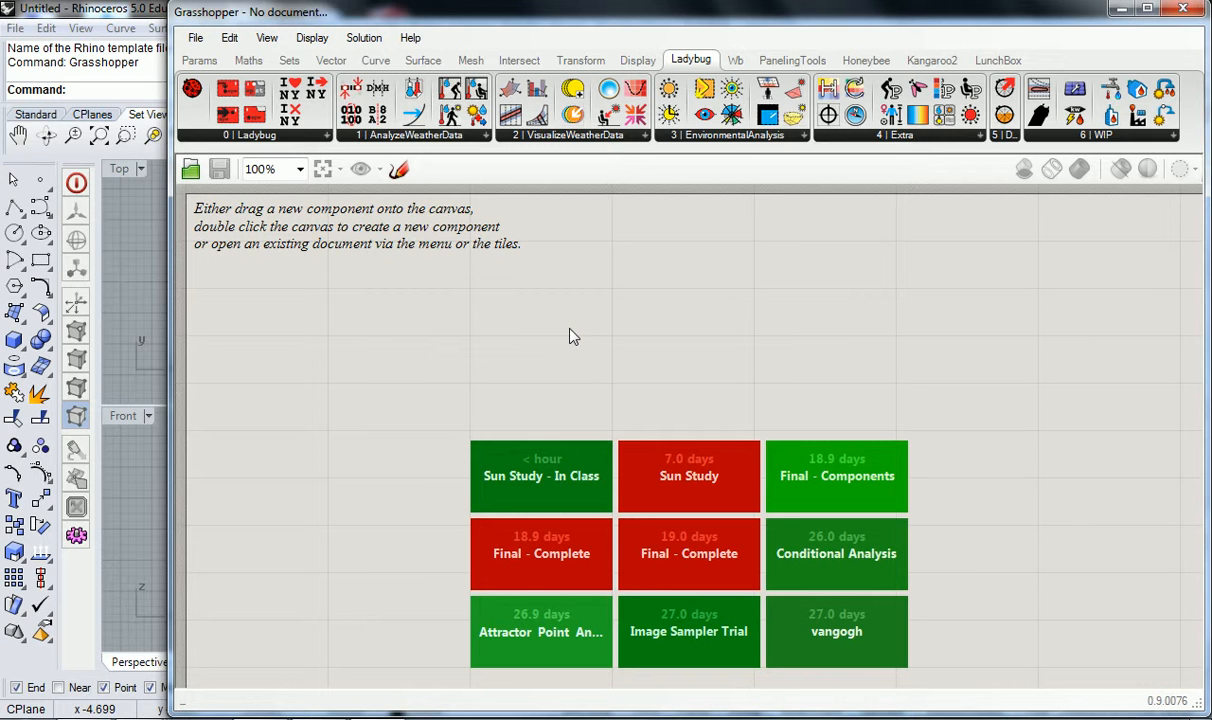
- Switch to the Chrome browser and search the web for "energyplus weather files" in a new tab
key("alt+Tab")
left_click(460, 310)
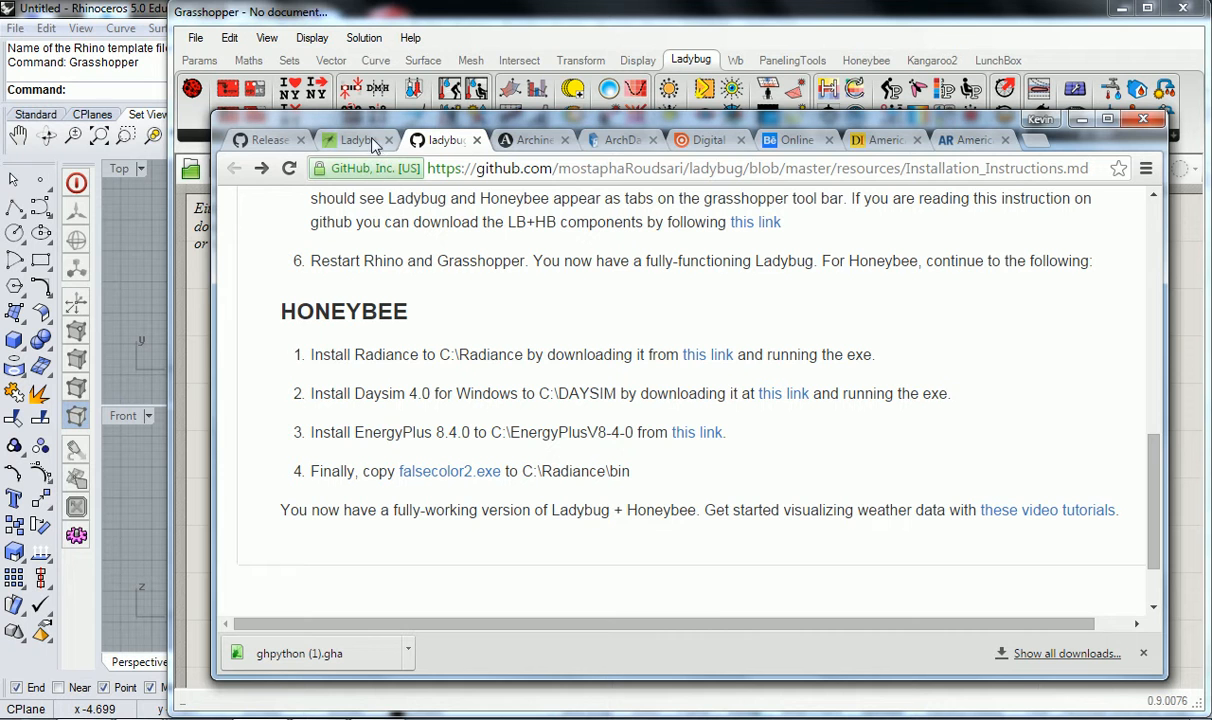
left_click(1040, 145)
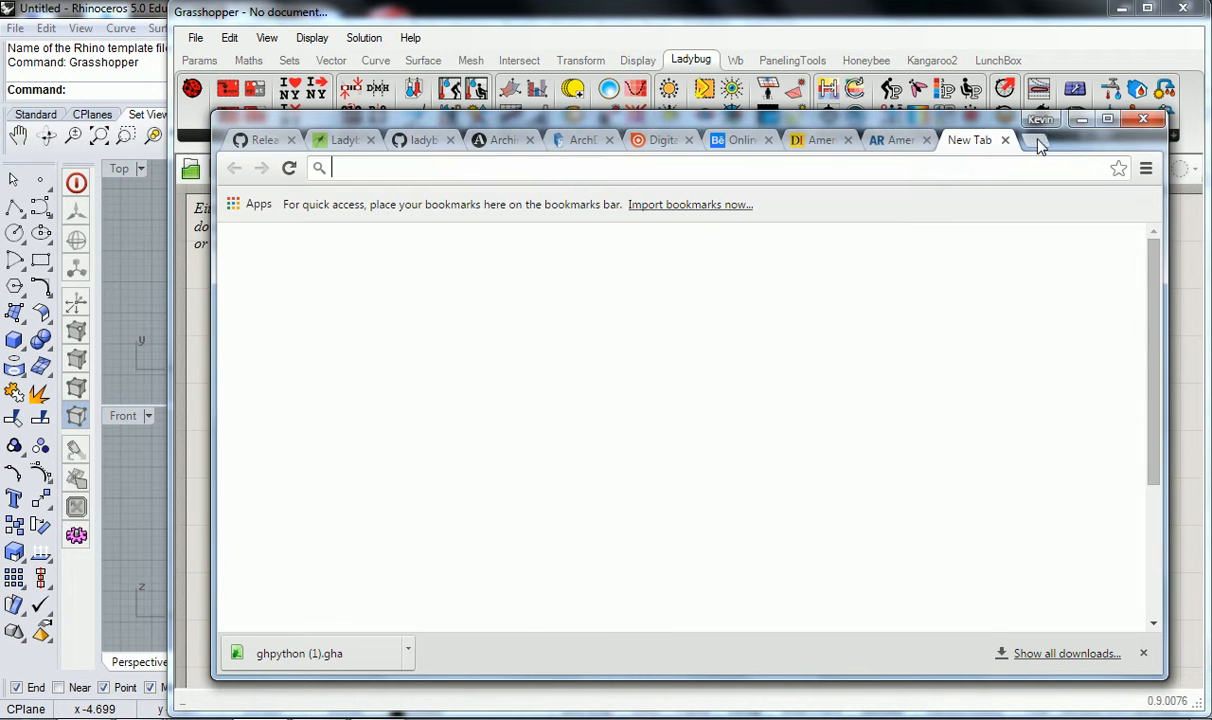
type("energyplus")
key("Return")
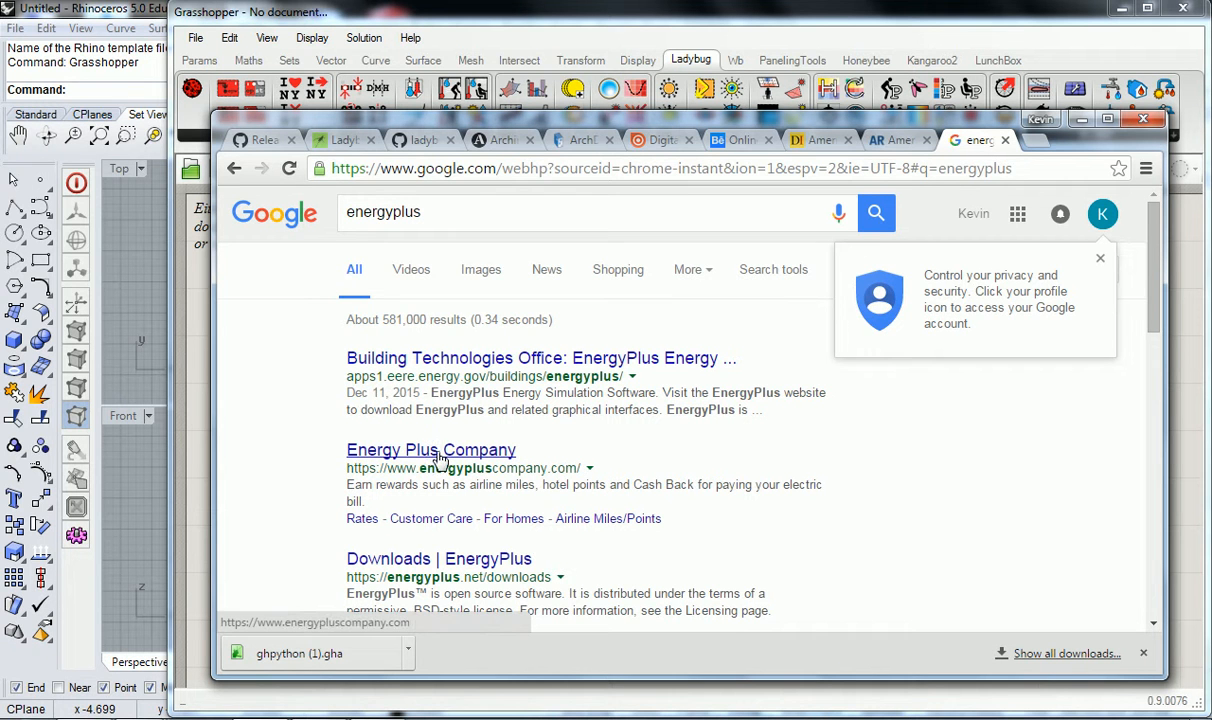
left_click(460, 210)
type("weather files")
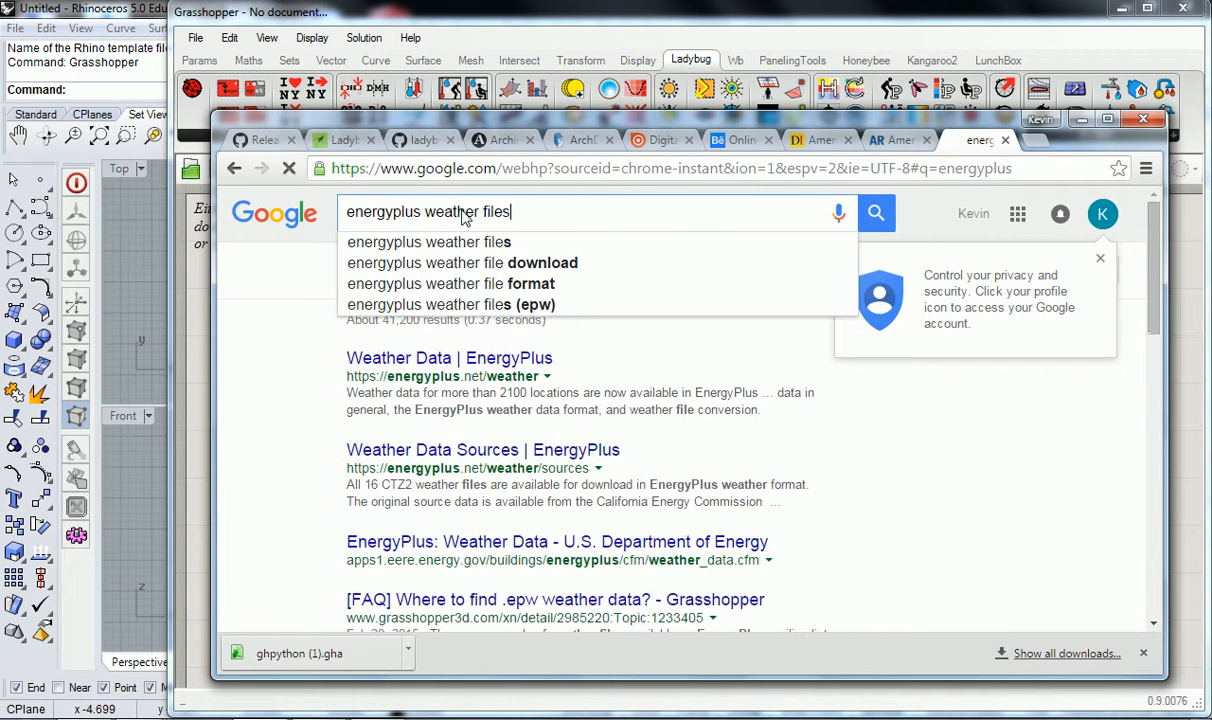
key("Return")
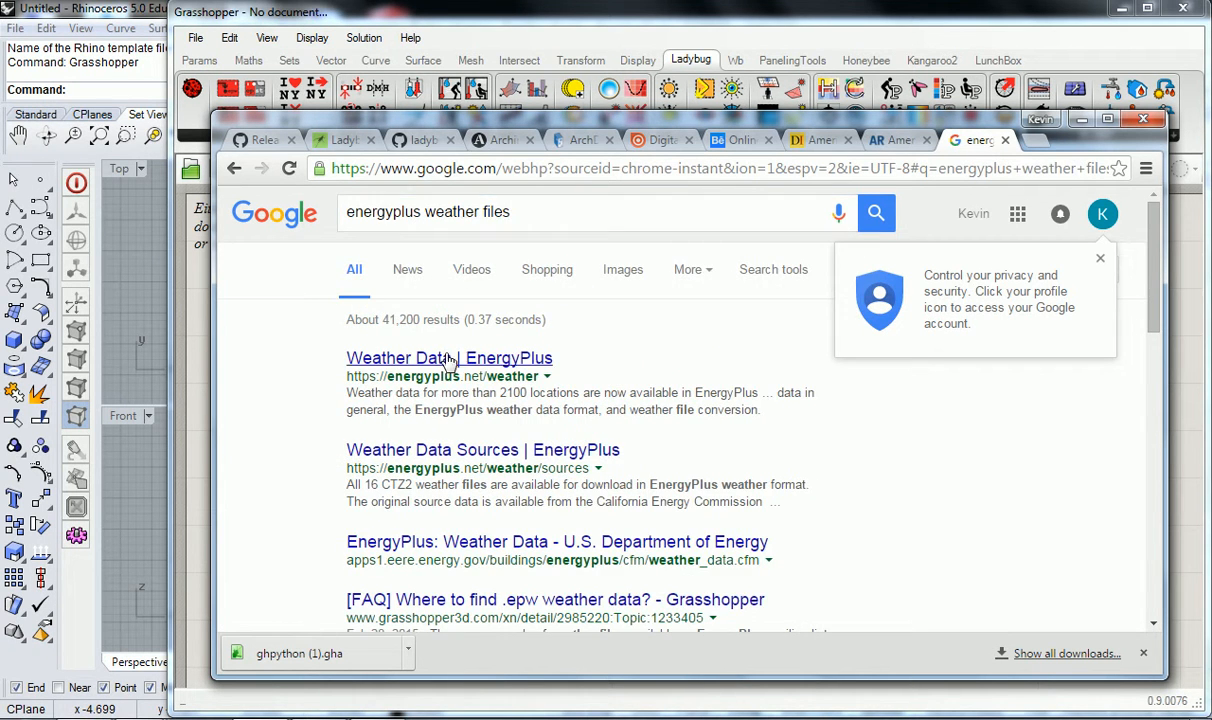
- Open EnergyPlus's Weather Data page in the maximized browser window and bring up its Browse Weather Data map
left_click(530, 362)
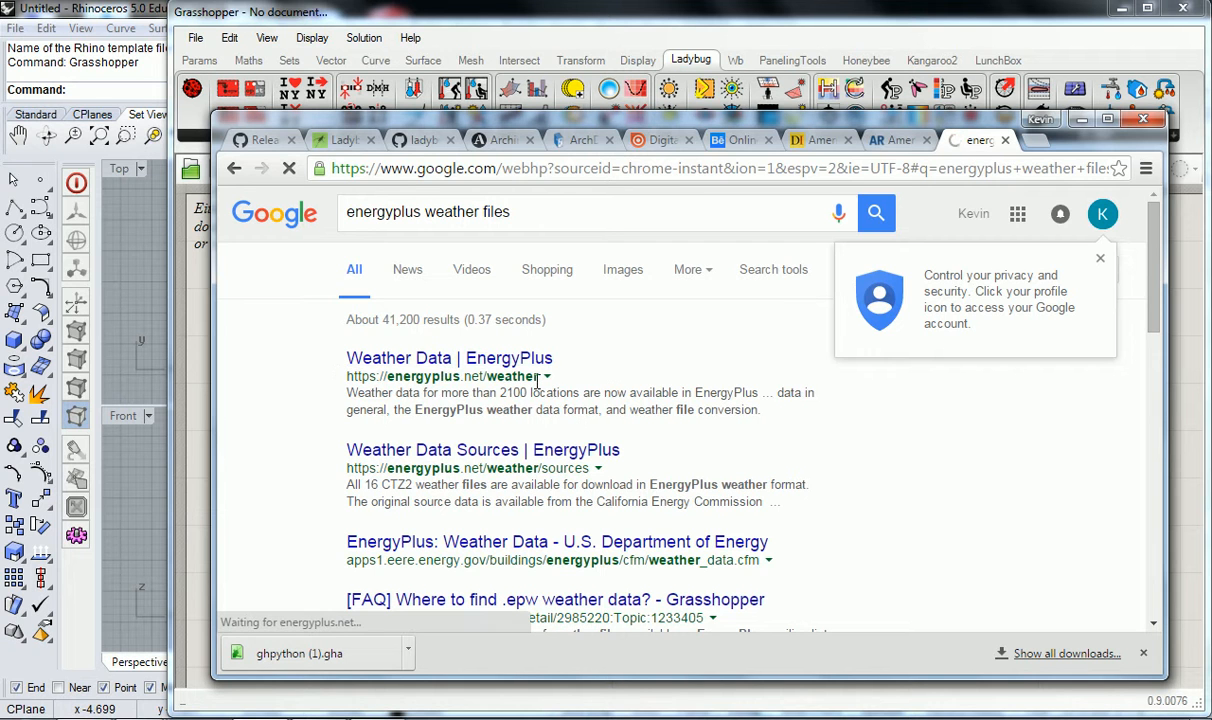
scroll(585, 373, "down", 2)
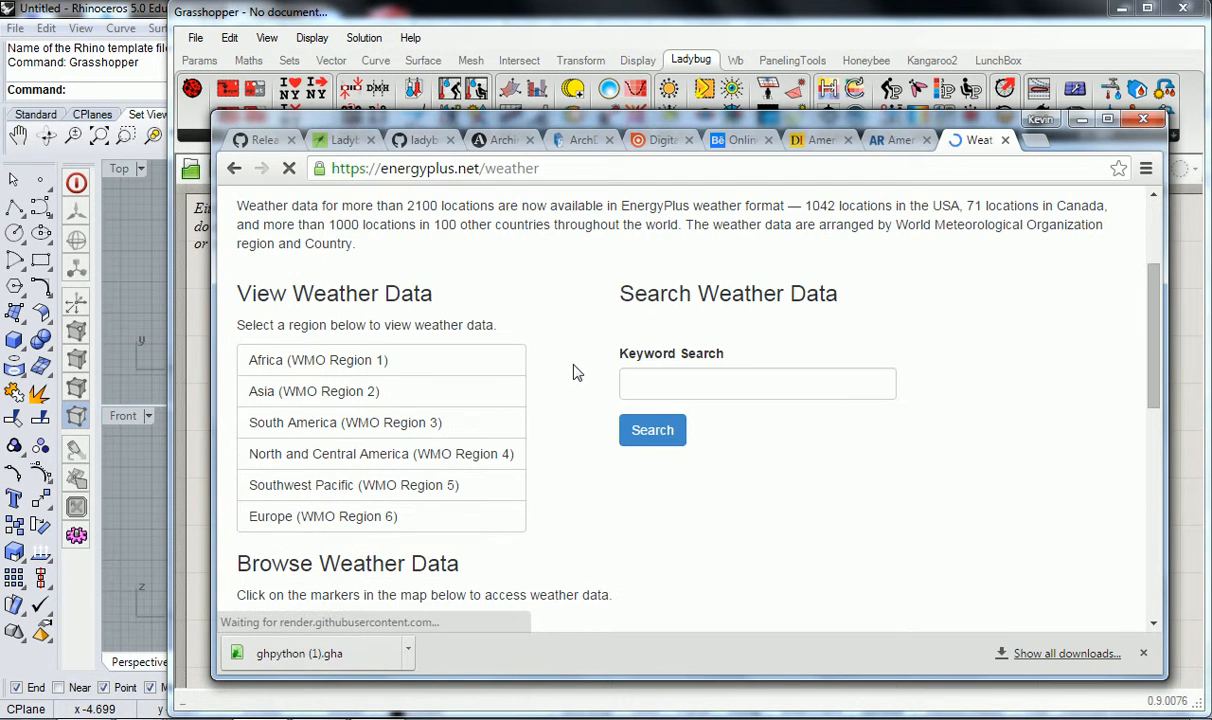
scroll(511, 346, "down", 2)
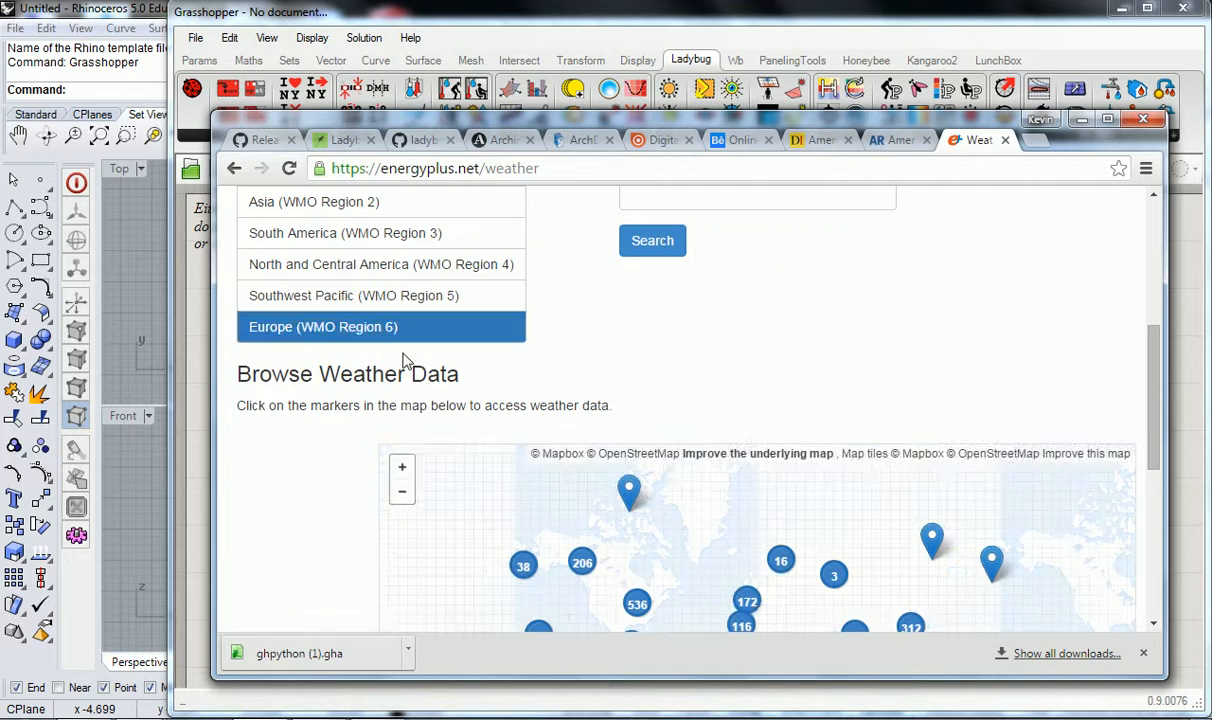
scroll(594, 332, "up", 2)
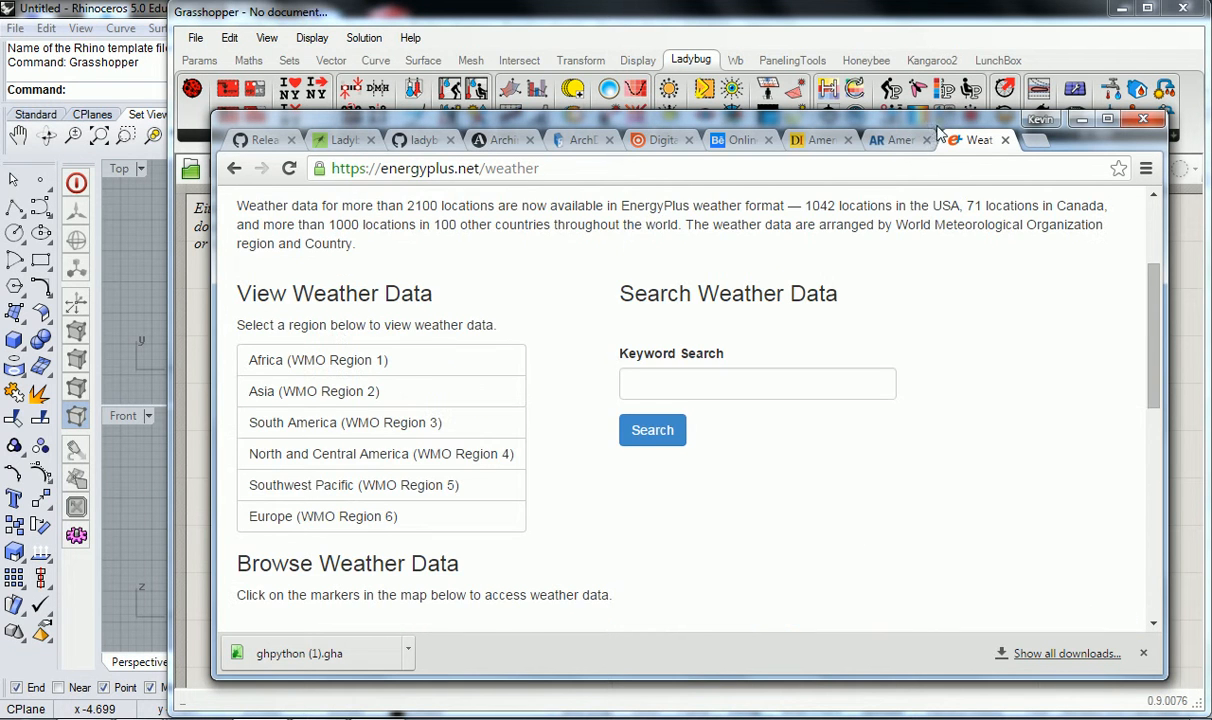
left_click(1108, 119)
scroll(682, 238, "down", 2)
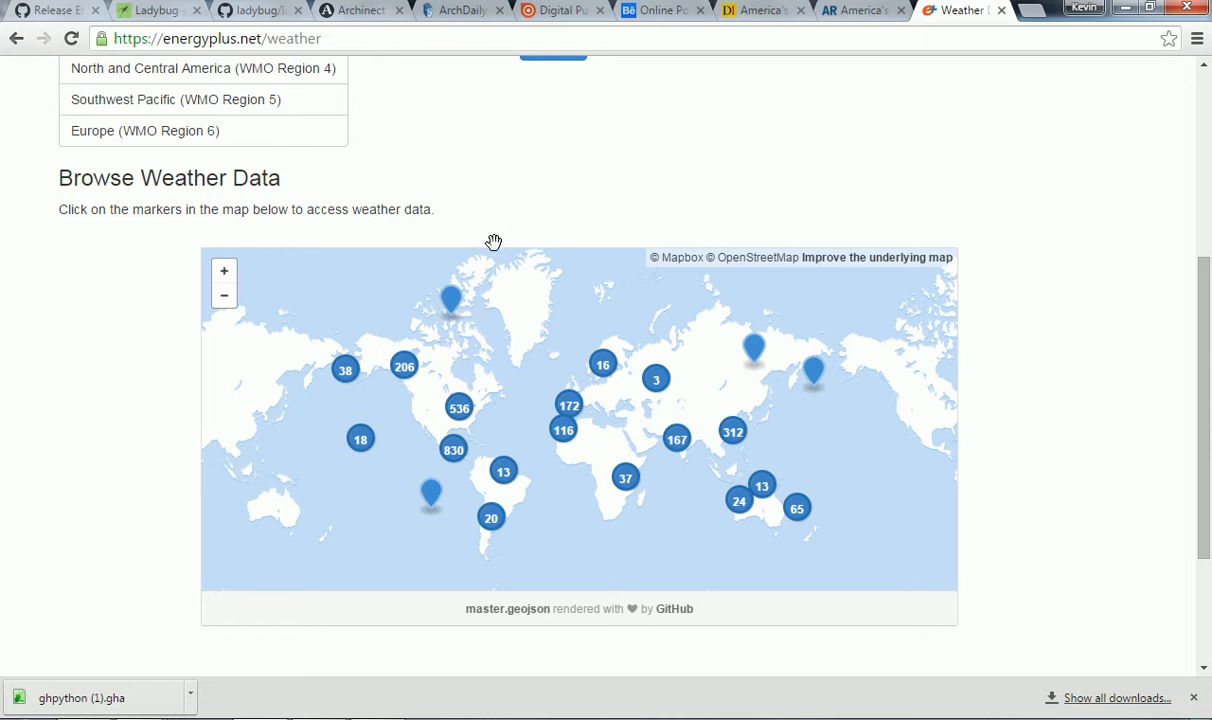
- Examine the weather stations around Los Angeles, Chino and Riverside on the Browse Weather Data map
scroll(420, 418, "up", 3)
scroll(386, 393, "up", 5)
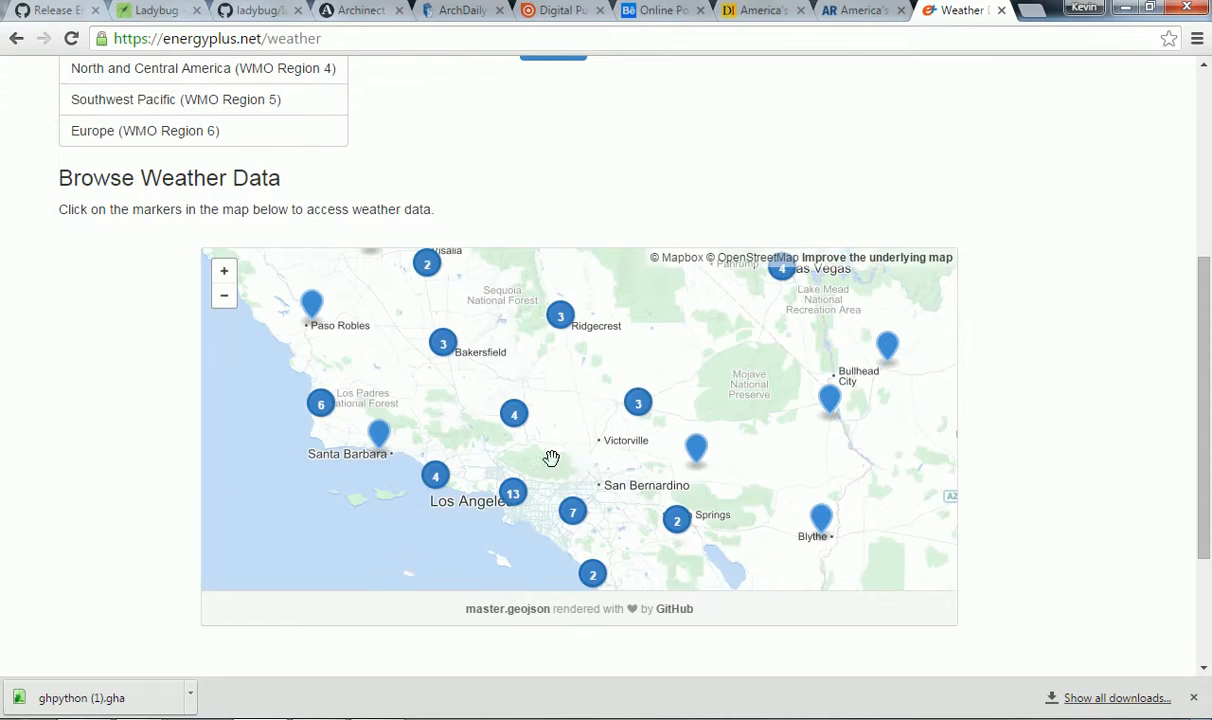
scroll(622, 501, "up", 1)
left_click_drag(622, 509, 598, 388)
scroll(507, 422, "up", 2)
left_click_drag(458, 402, 582, 446)
scroll(587, 445, "down", 1)
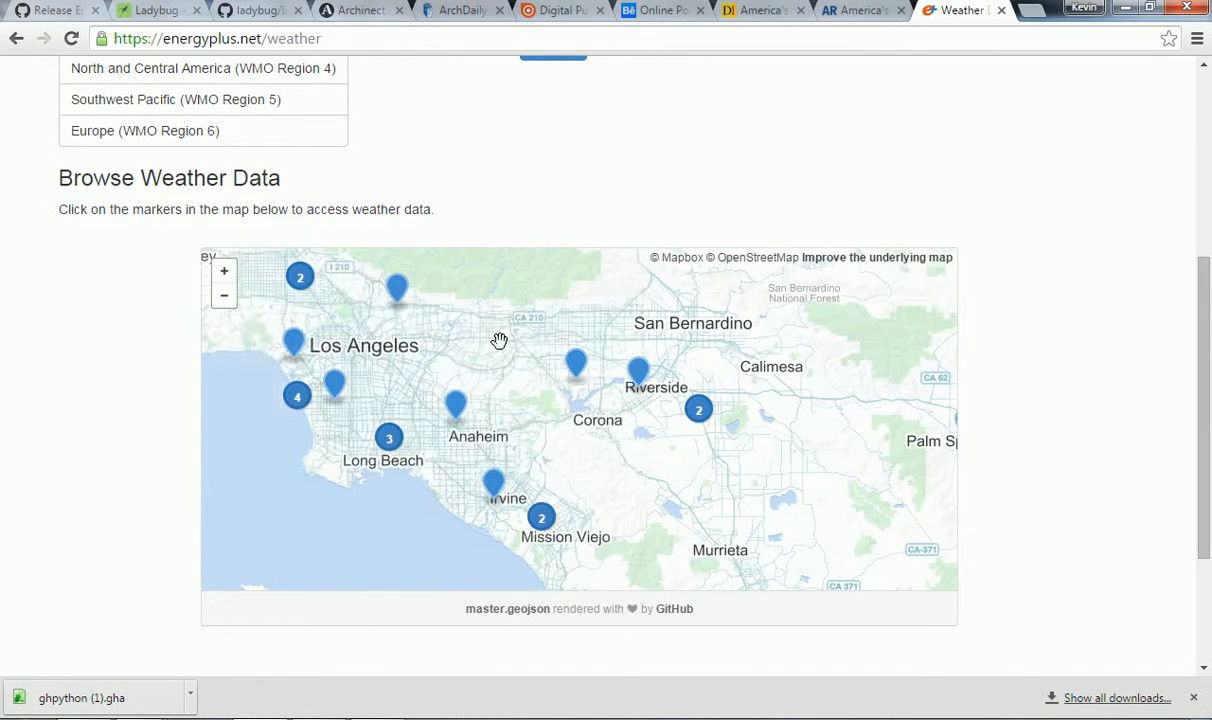
scroll(508, 360, "up", 1)
left_click_drag(506, 381, 538, 414)
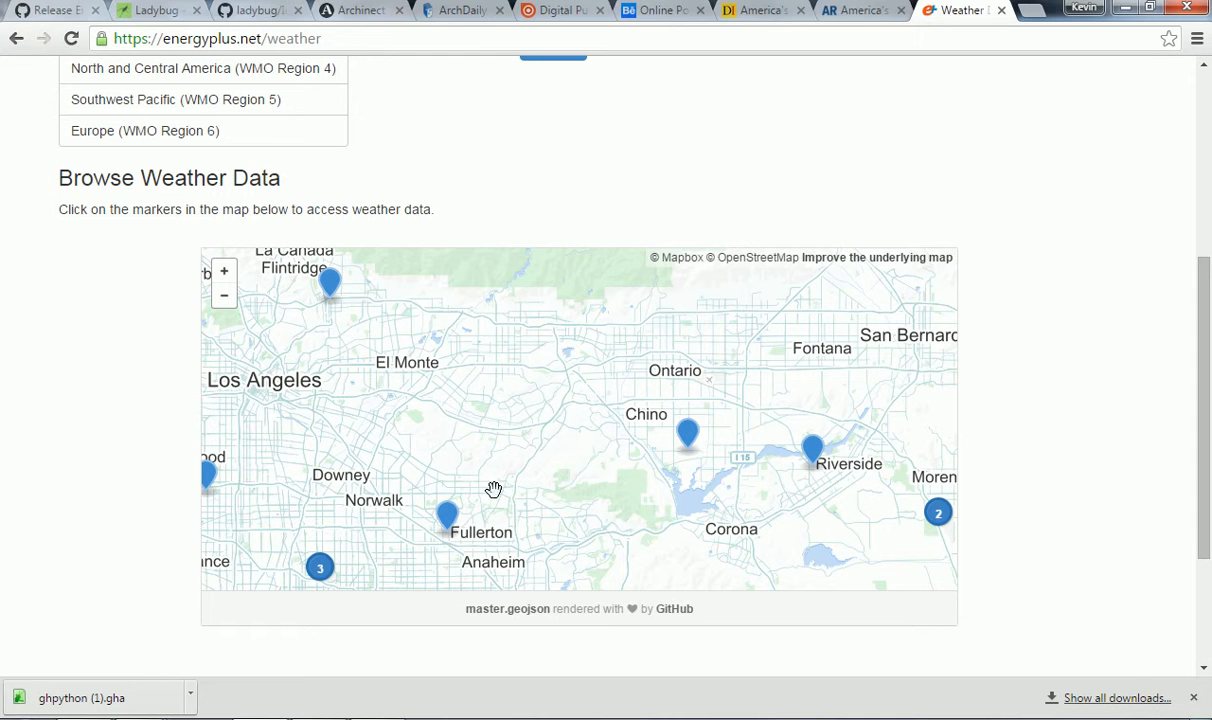
- Inspect the download options of the weather station near La Cañada Flintridge and return to the page's keyword search
left_click(332, 292)
scroll(495, 420, "down", 2)
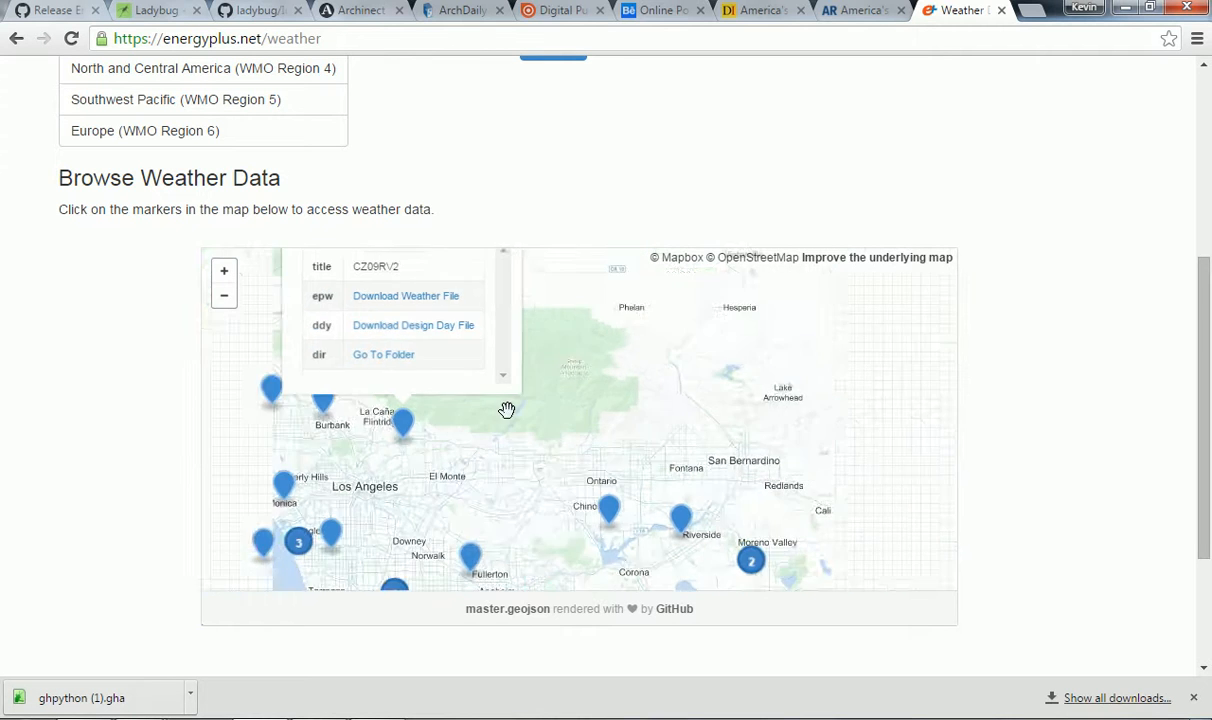
scroll(528, 497, "up", 1)
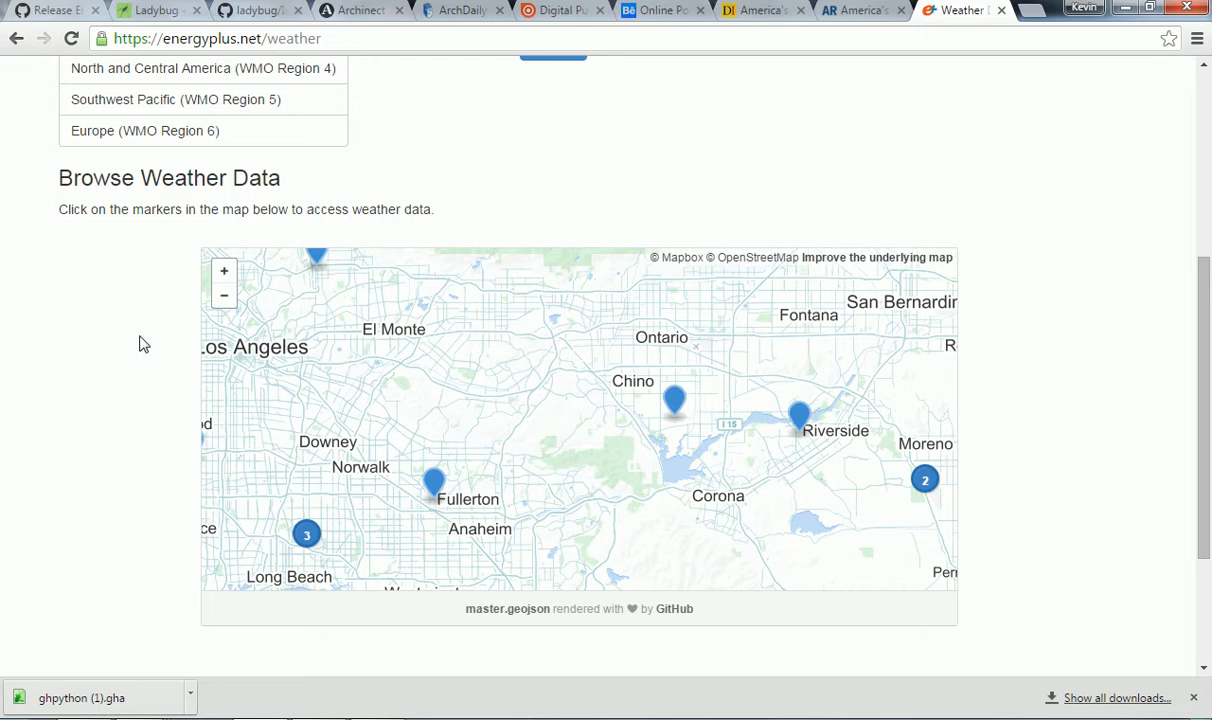
scroll(211, 333, "up", 3)
scroll(484, 241, "down", 1)
scroll(127, 249, "up", 2)
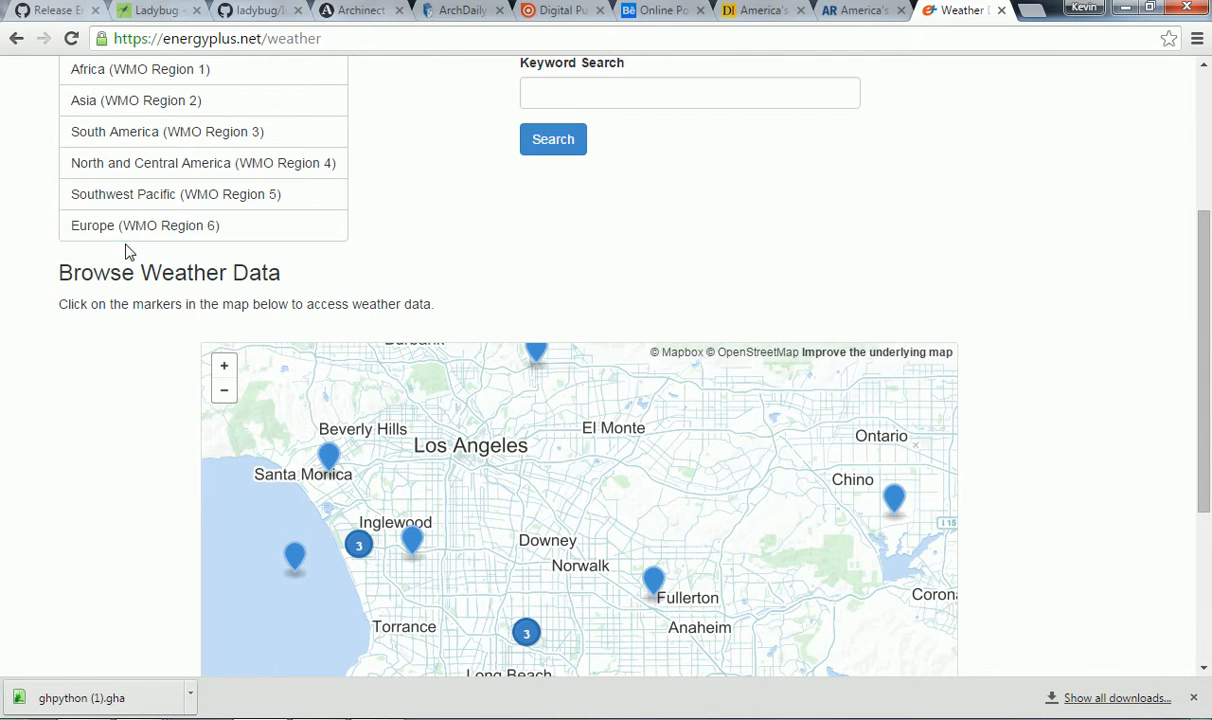
- Search the EnergyPlus weather data for "claremont"
left_click(657, 89)
type("claremont")
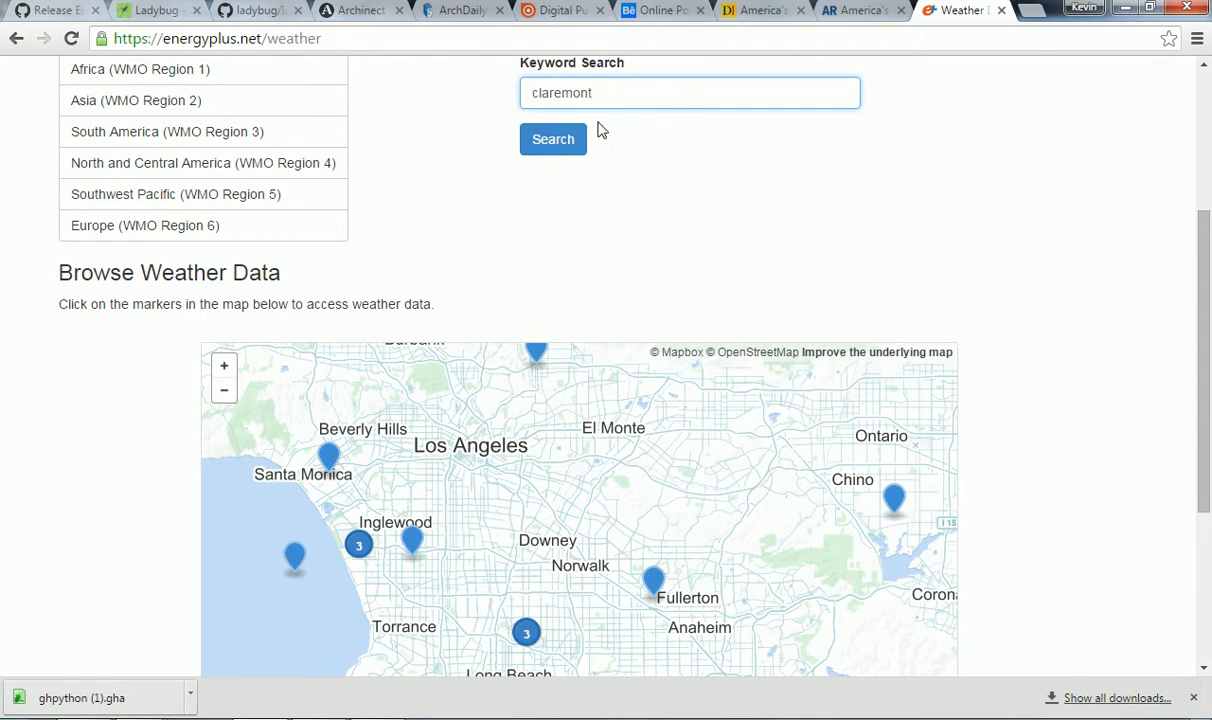
left_click(550, 139)
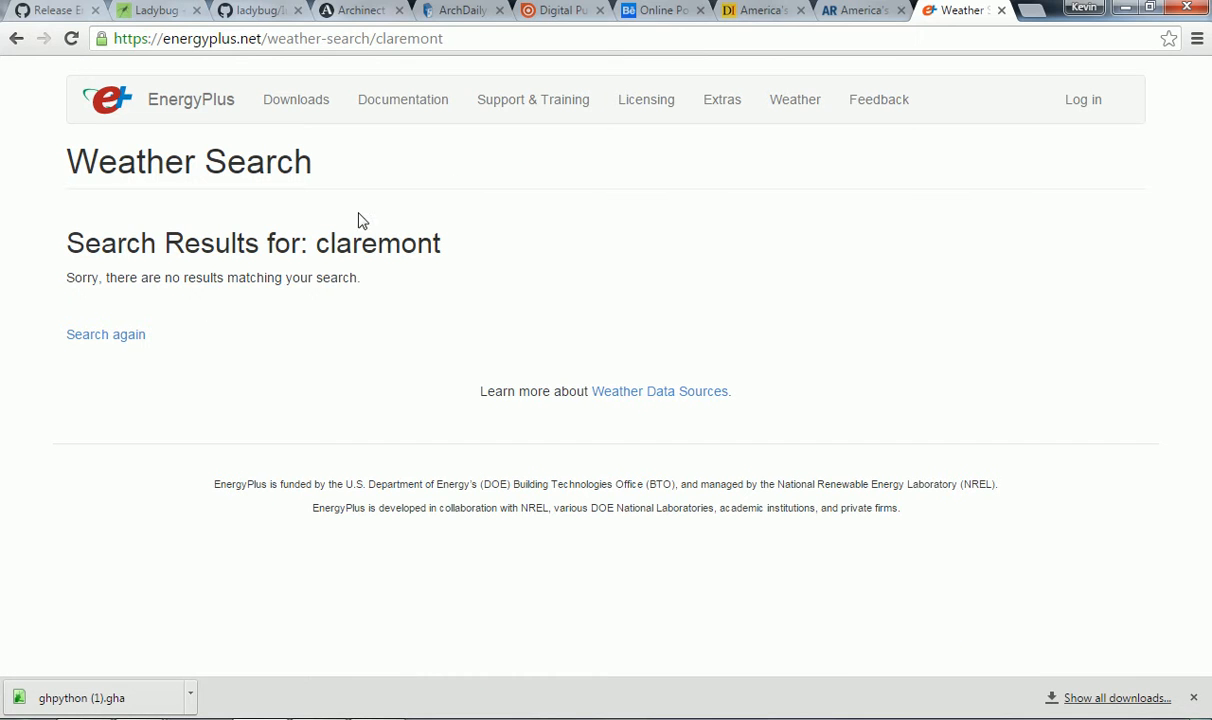
- Open Google Maps in a new browser tab
left_click(1033, 12)
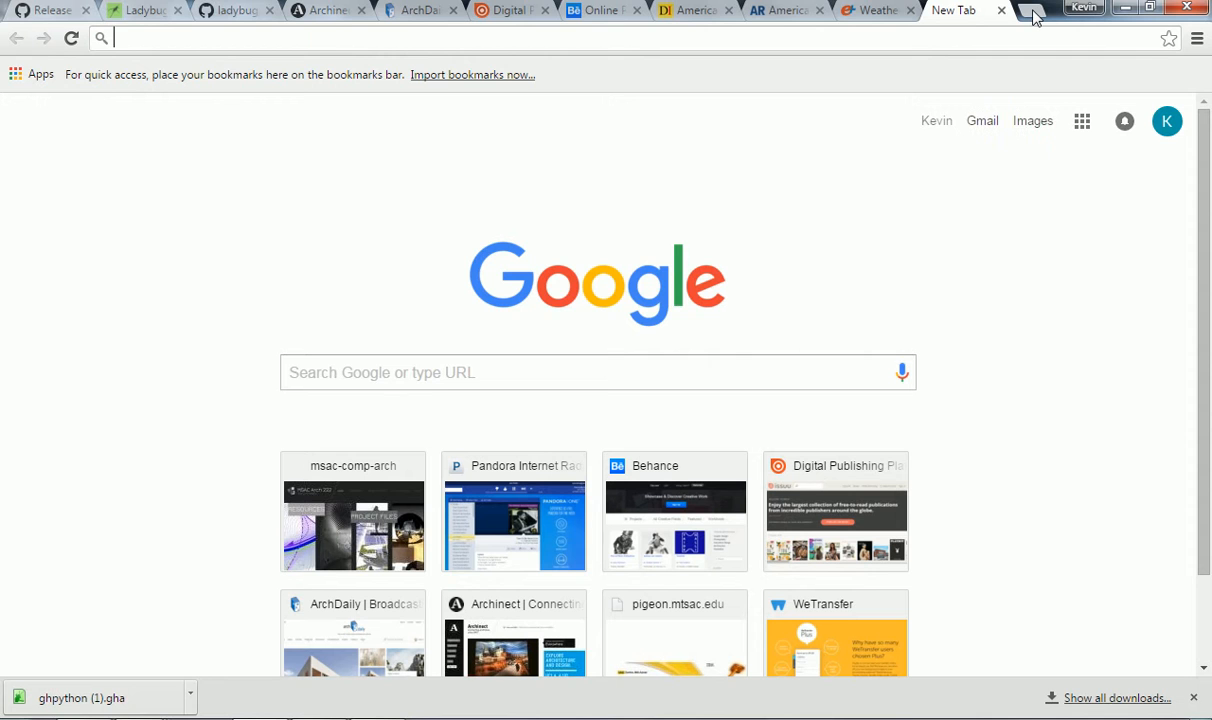
type("maps.google.")
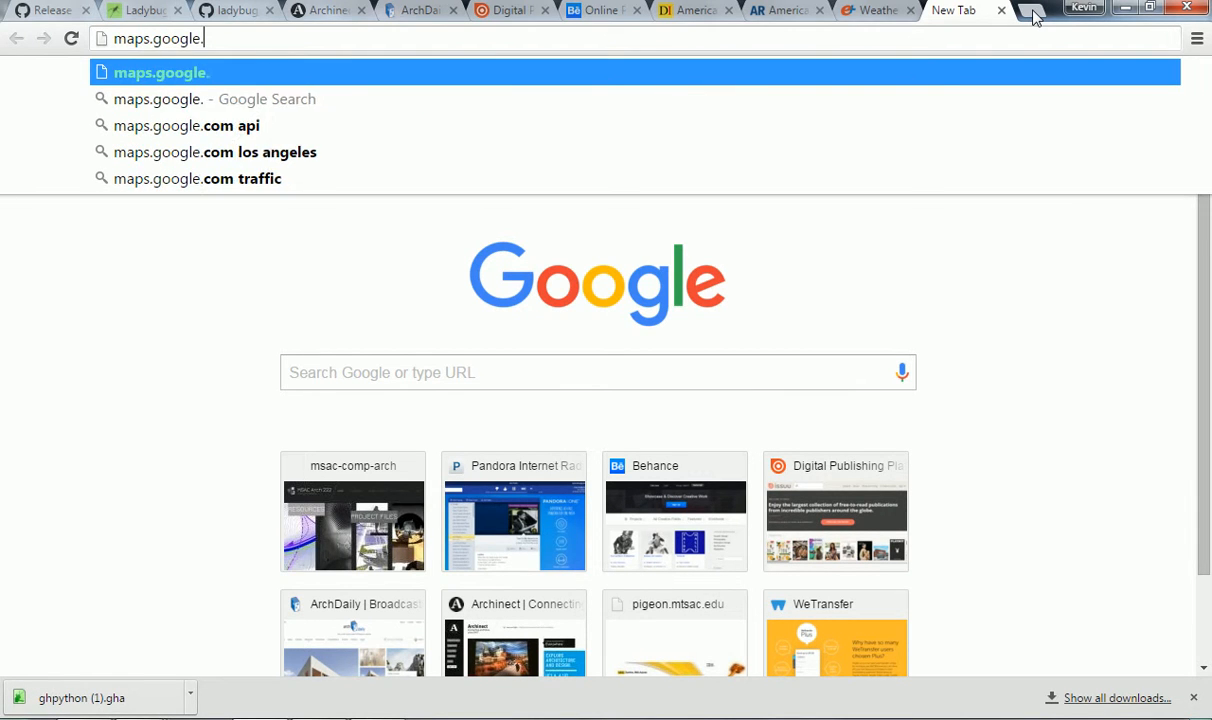
key("Return")
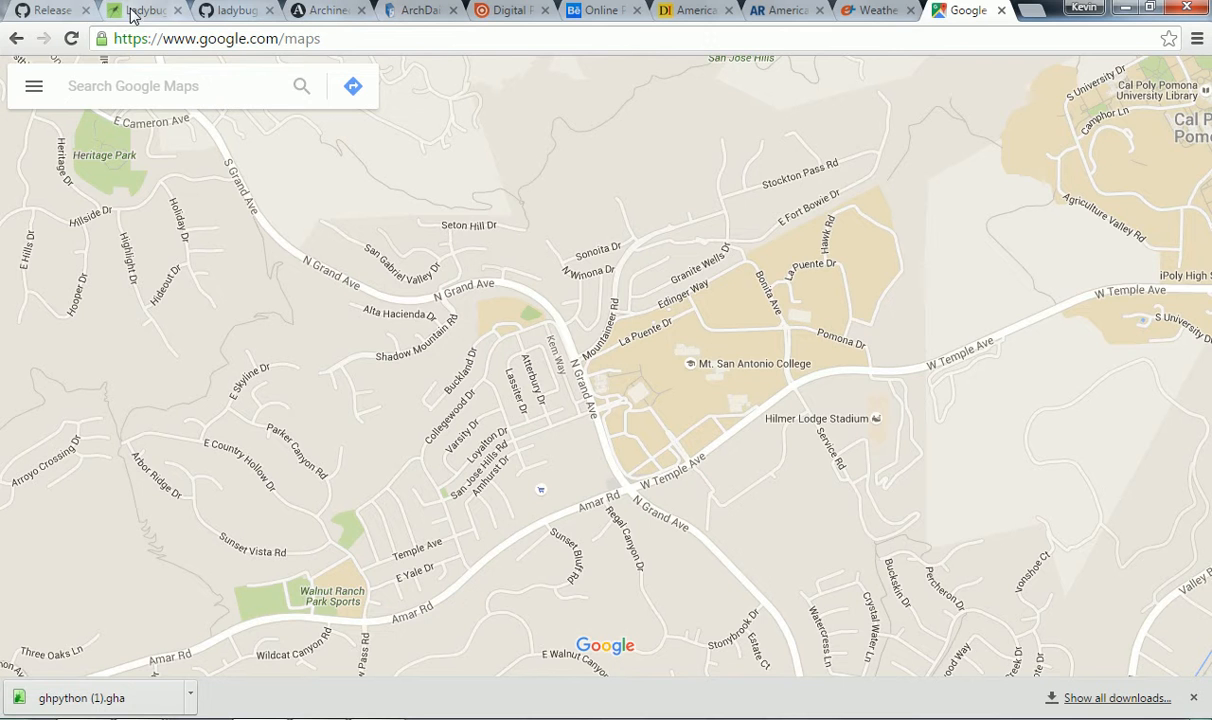
- Return to the EnergyPlus weather search, search for "chino", and open the Chino AP 722899 (TMY3) location
left_click(866, 10)
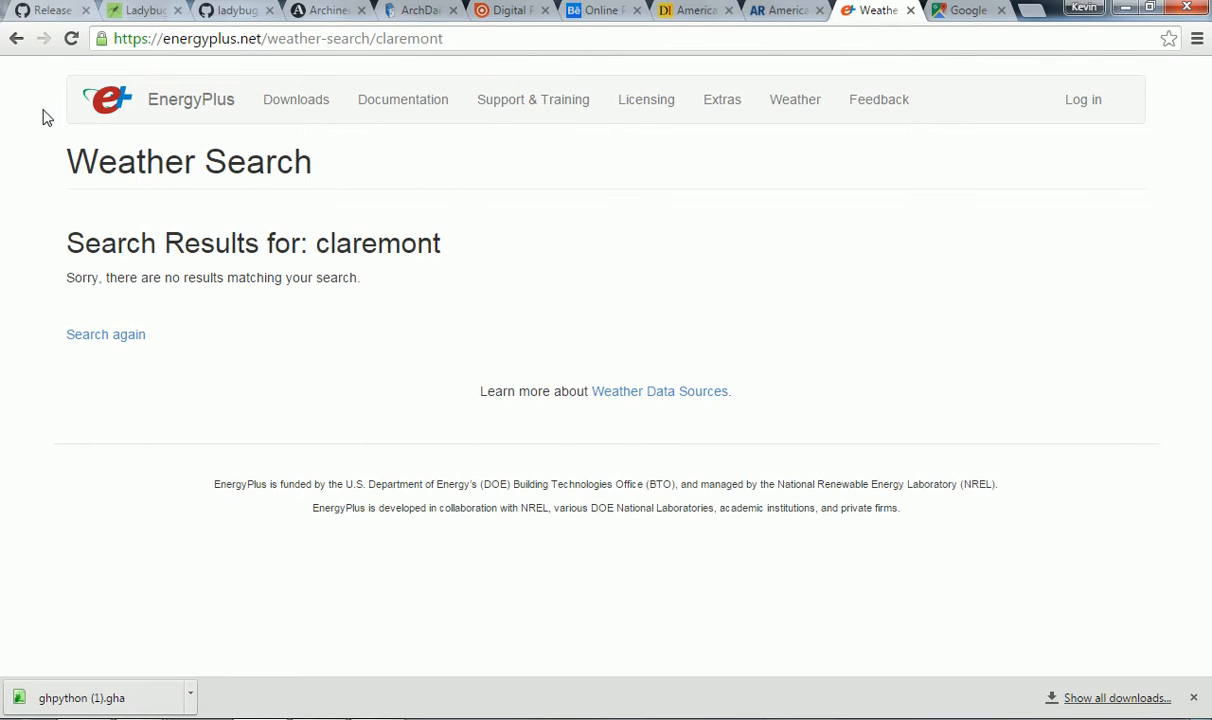
left_click(16, 38)
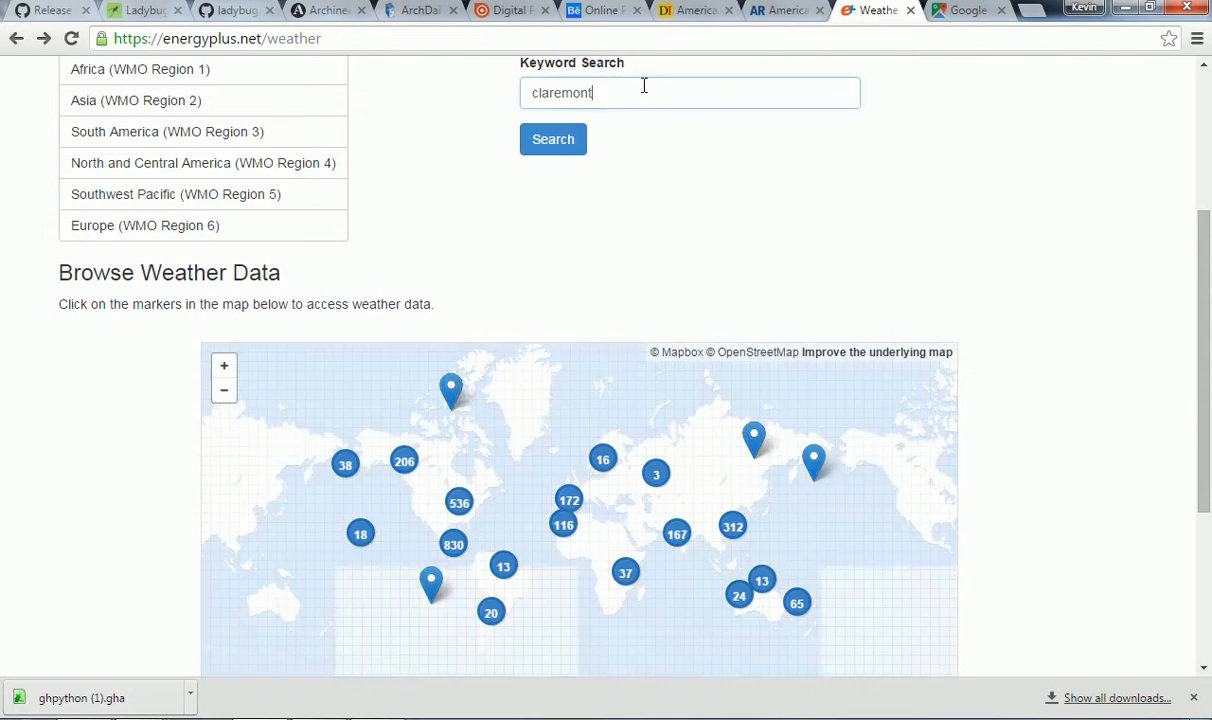
double_click(644, 84)
type("chino")
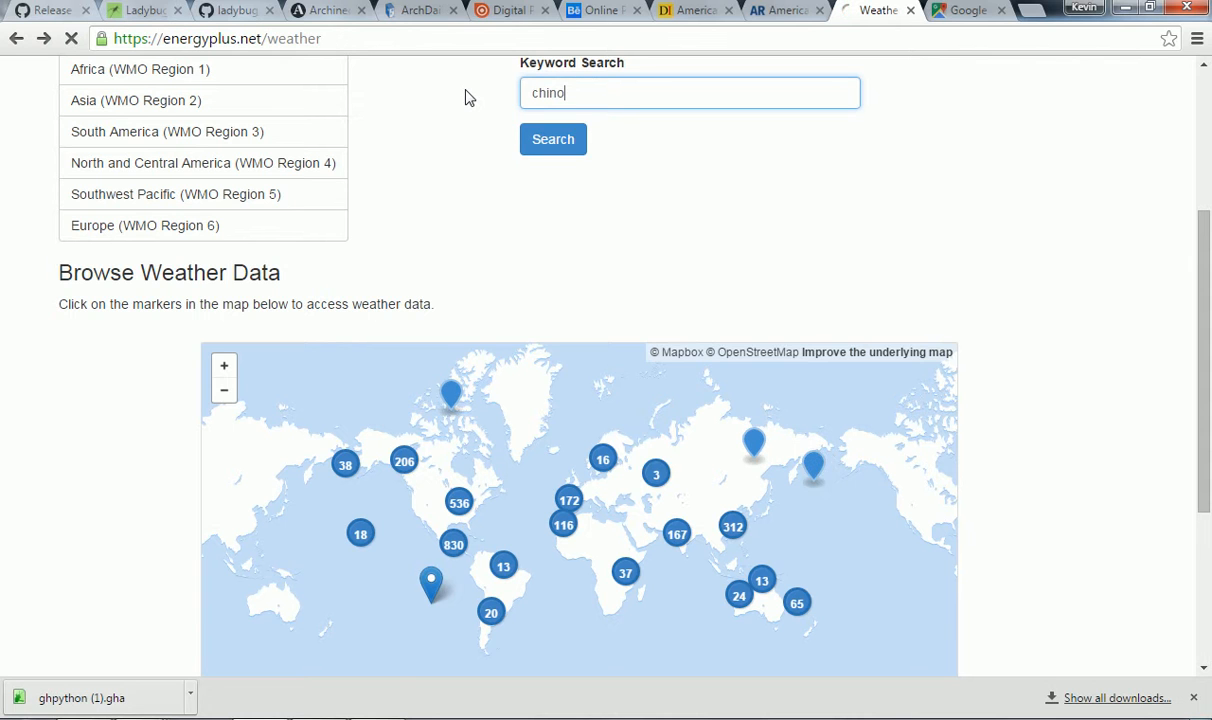
key("Return")
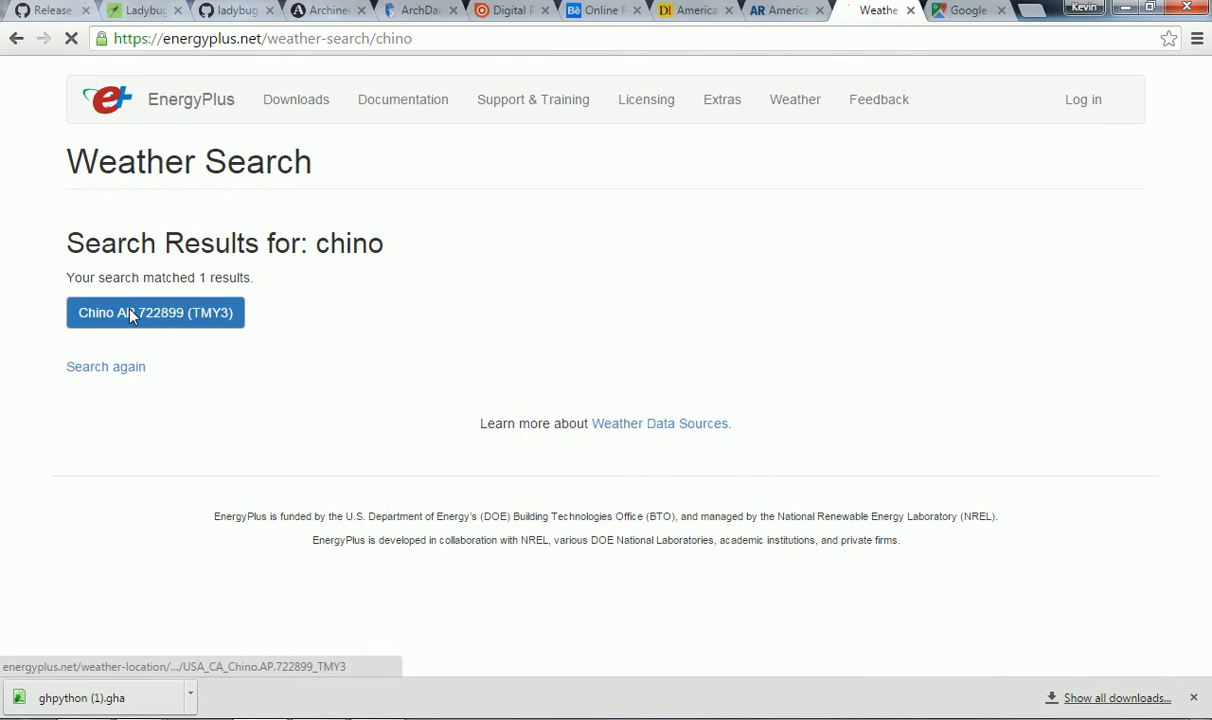
left_click(135, 313)
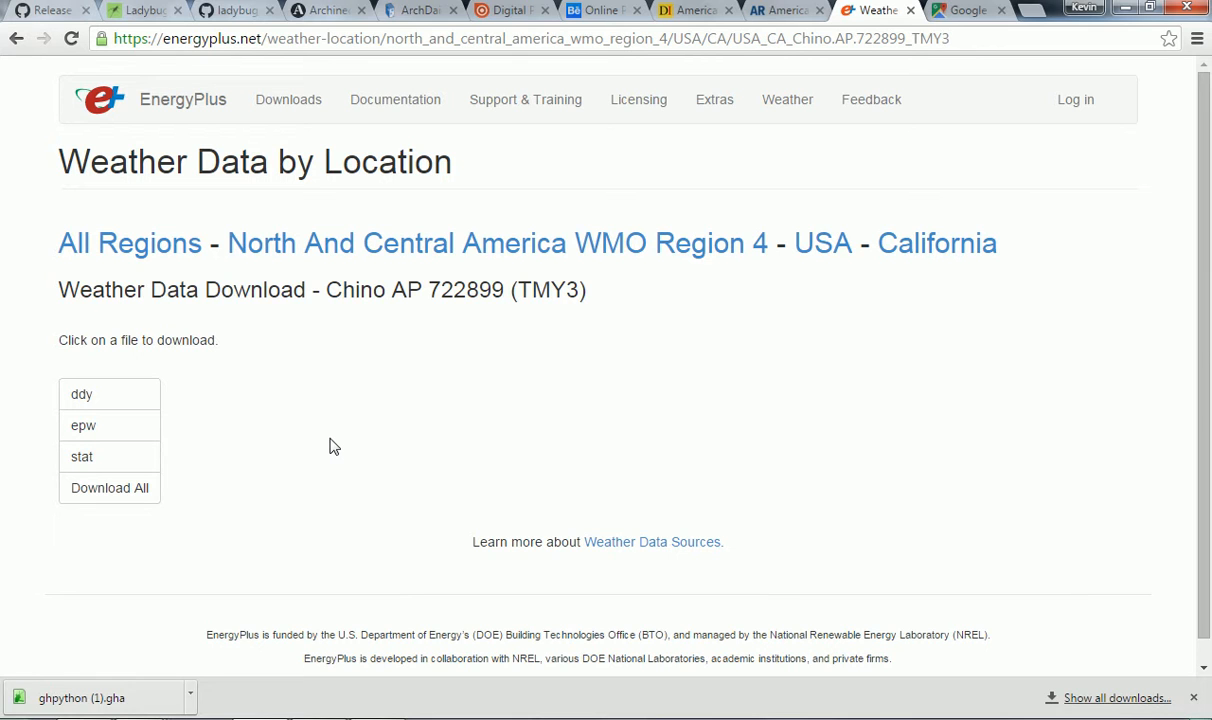
- Open the Chino epw weather file in the browser, examine its raw data, and return to the list of downloads
right_click(88, 430)
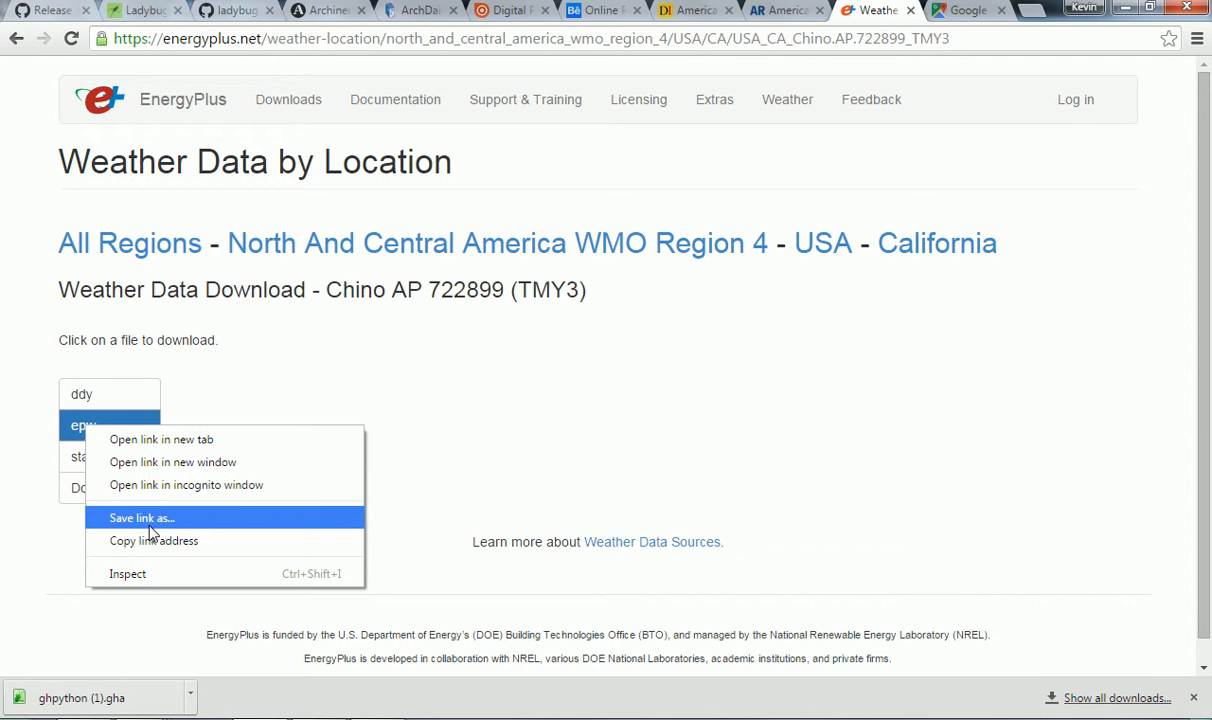
left_click(81, 428)
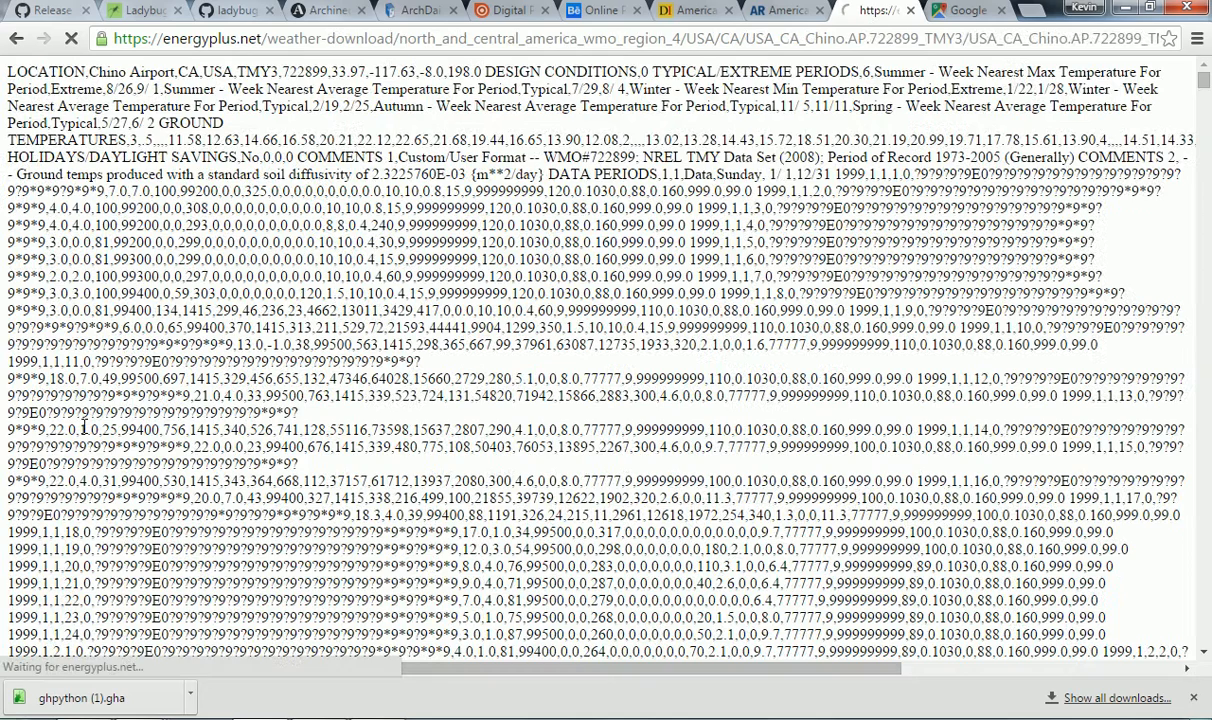
left_click(16, 38)
right_click(92, 441)
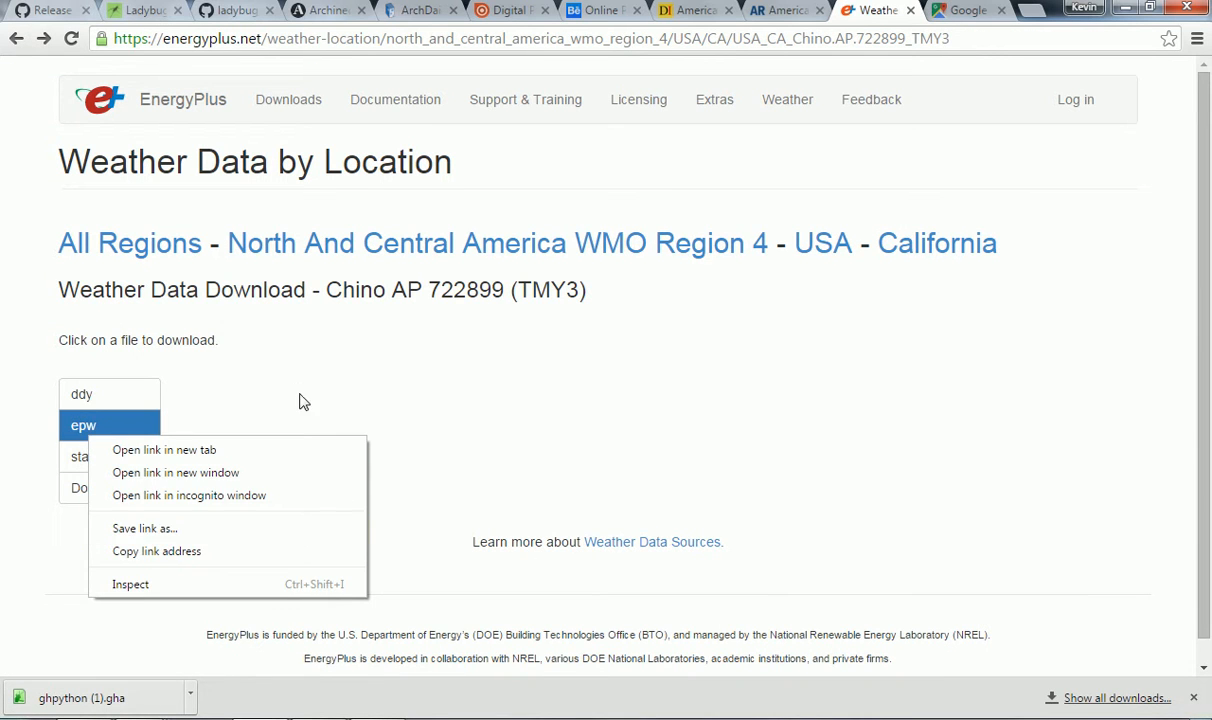
left_click(283, 386)
left_click(88, 428)
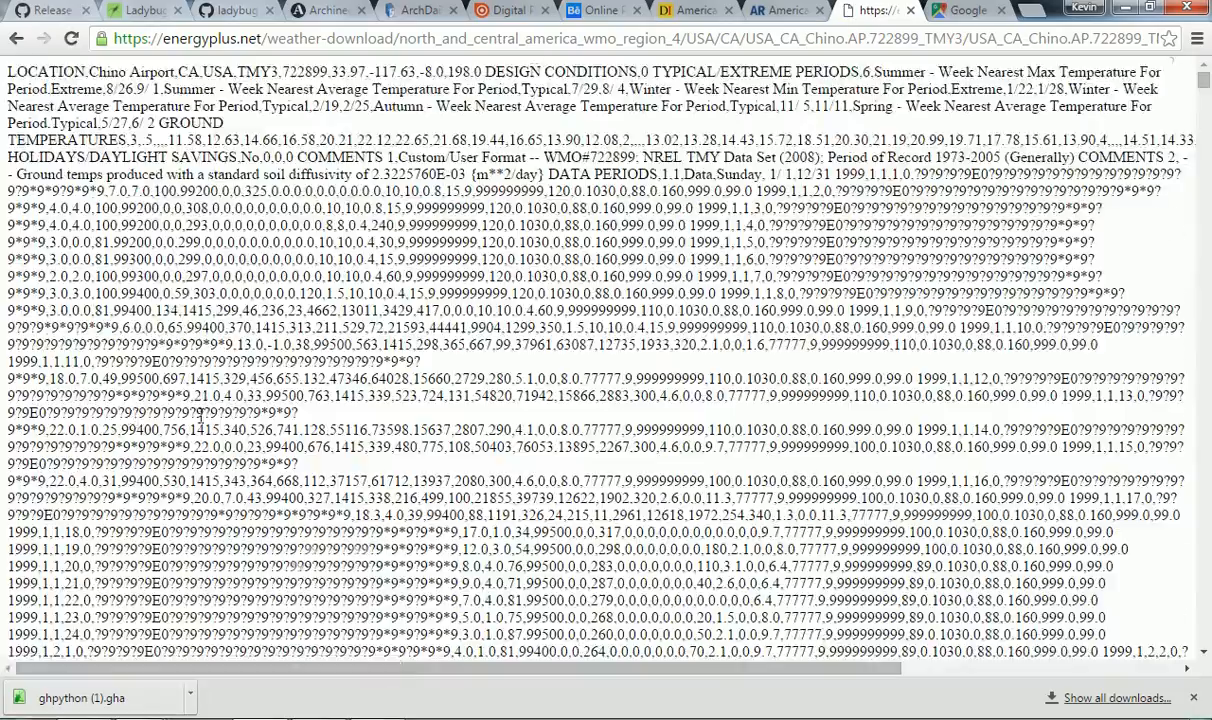
scroll(245, 422, "down", 12)
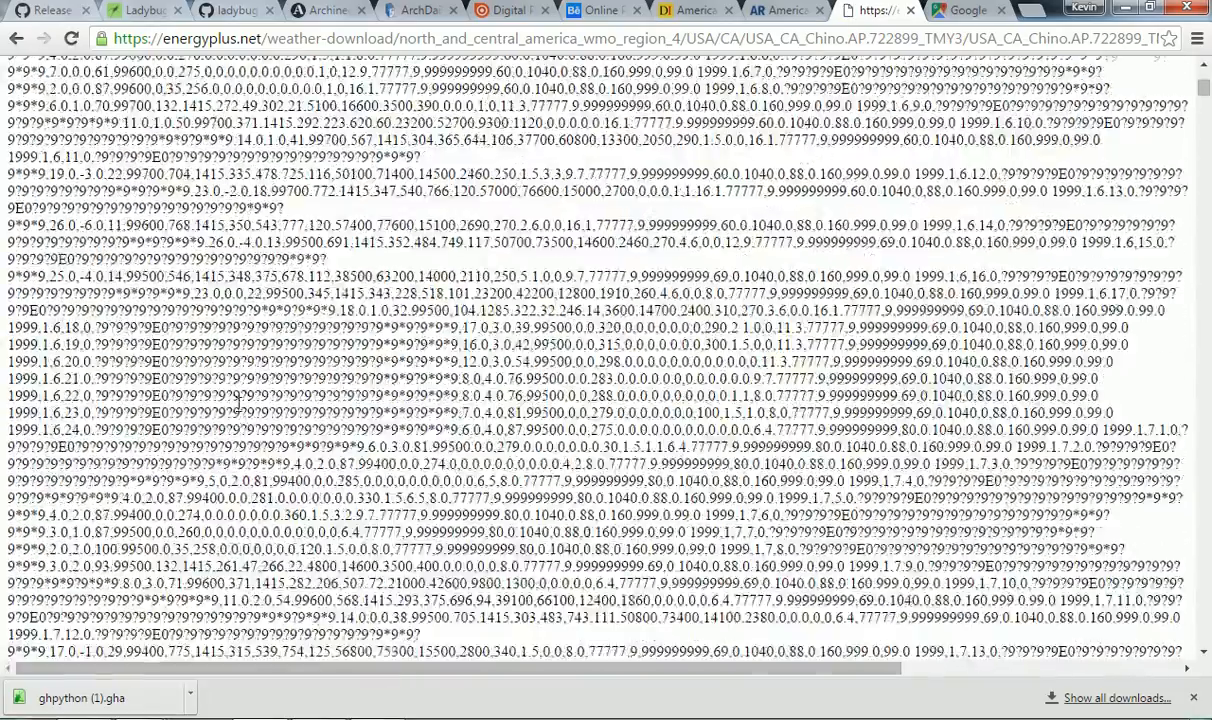
scroll(238, 402, "down", 8)
left_click(16, 38)
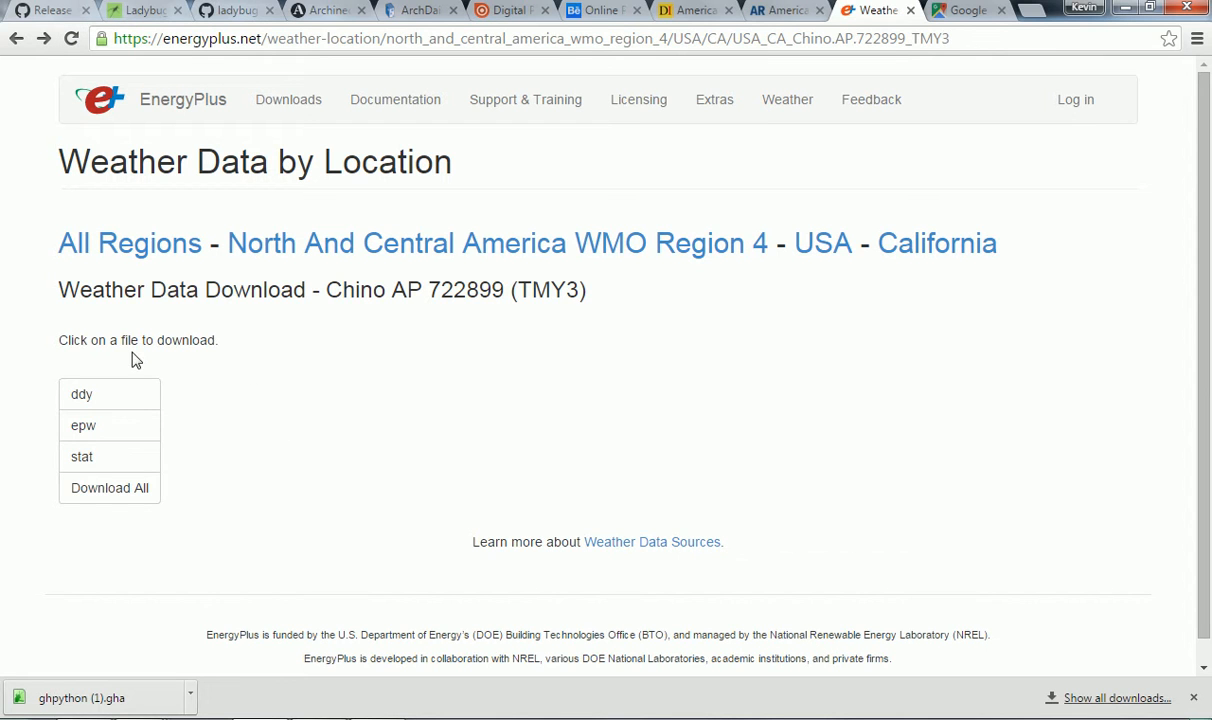
- Try to download all the Chino weather files together, and return to the EnergyPlus Weather Data page
left_click(117, 495)
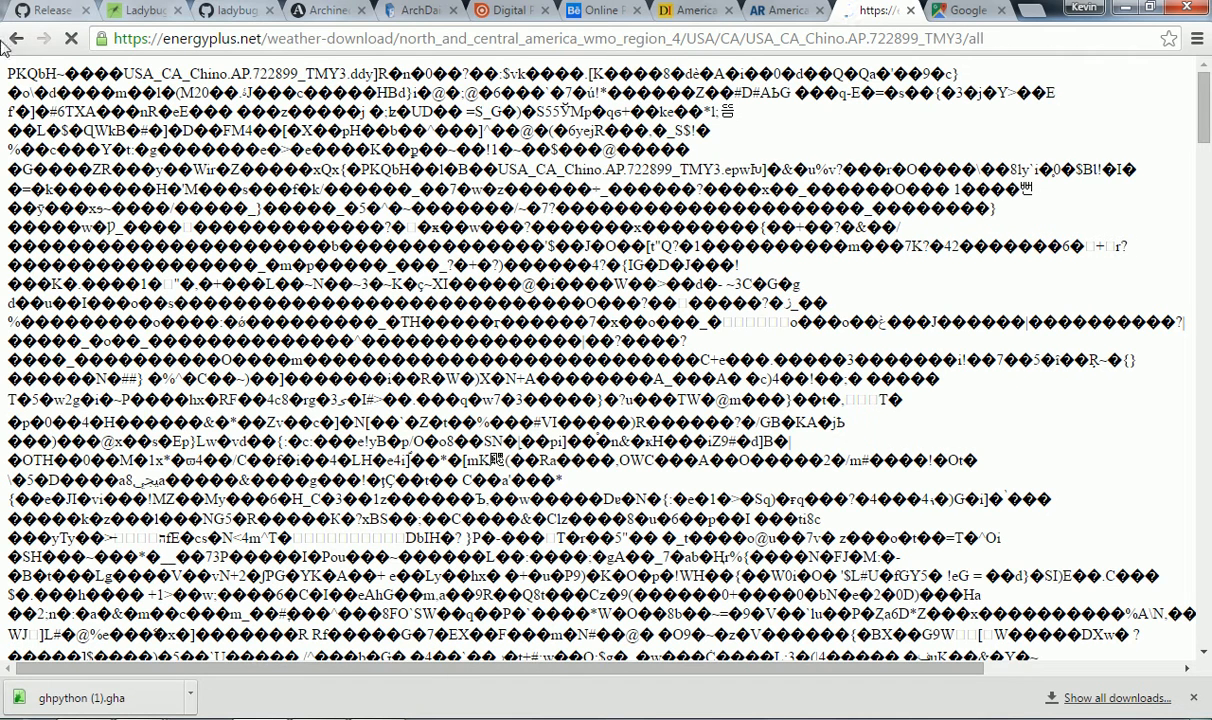
left_click(13, 41)
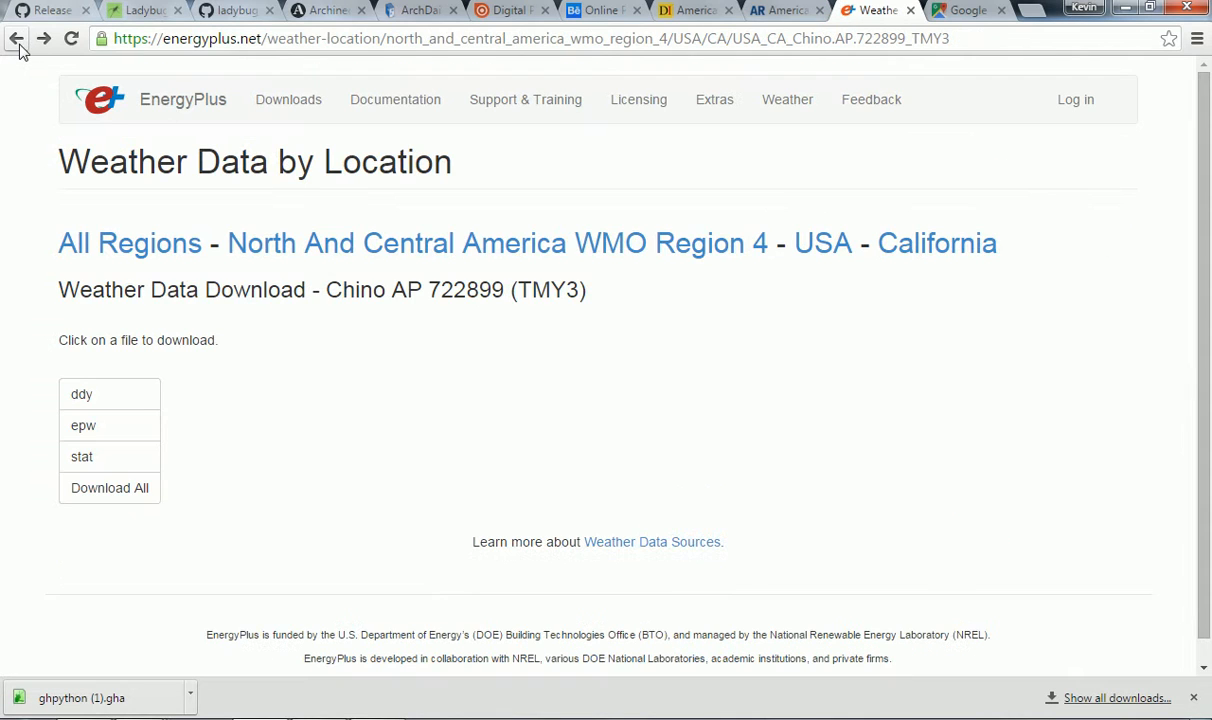
left_click(15, 41)
left_click(15, 41)
- Find Fullerton on the weather data map and download the epw weather file of the Fullerton Municipal Airport station
scroll(454, 229, "down", 2)
scroll(434, 325, "up", 3)
scroll(427, 329, "down", 3)
left_click_drag(375, 318, 395, 323)
scroll(436, 335, "up", 4)
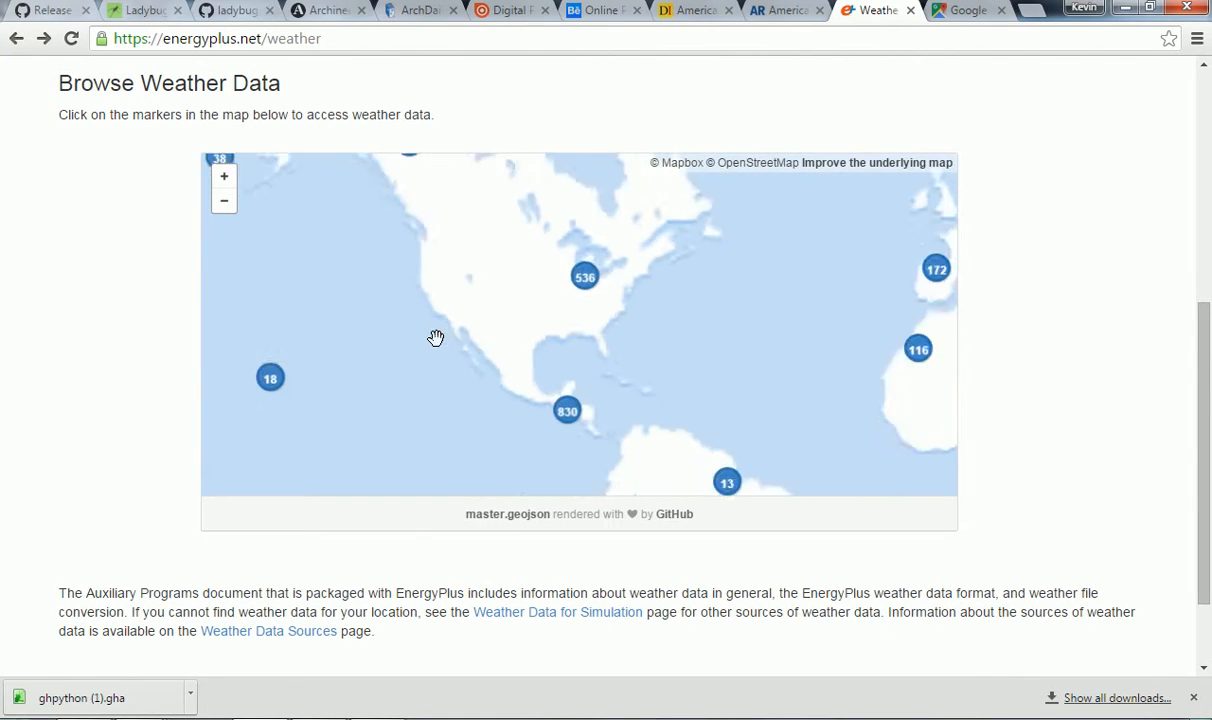
left_click_drag(411, 238, 476, 314)
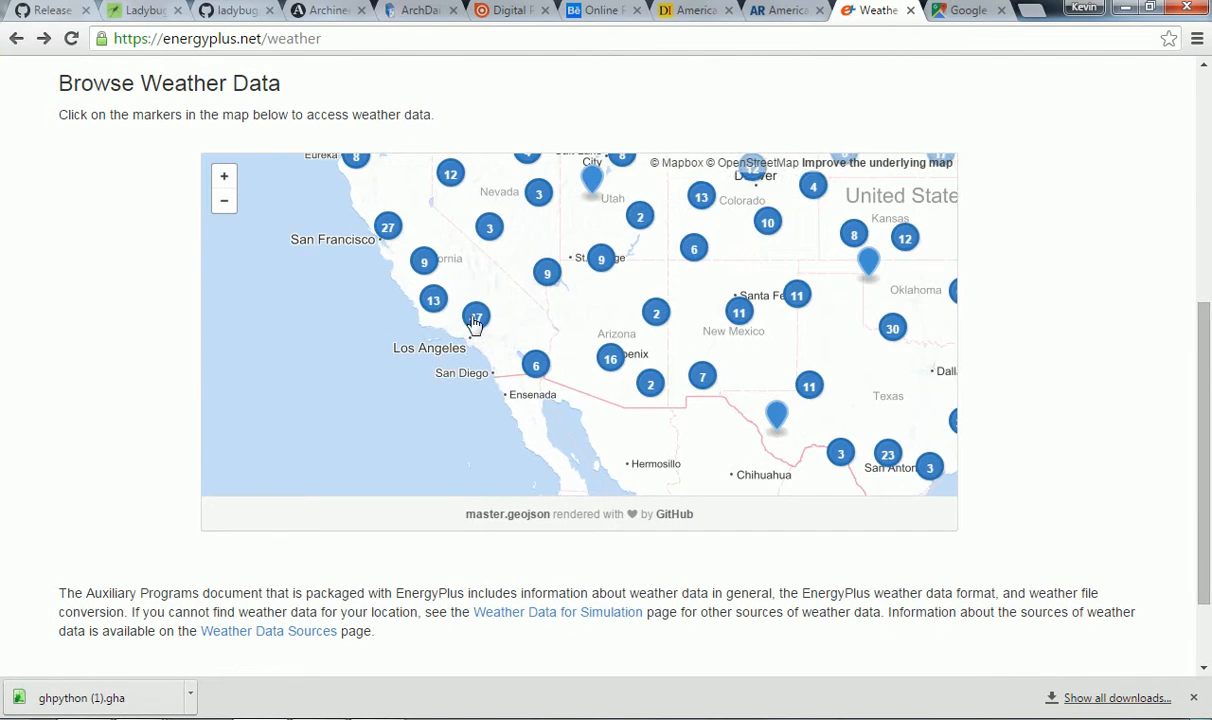
scroll(452, 300, "up", 5)
left_click_drag(423, 408, 458, 293)
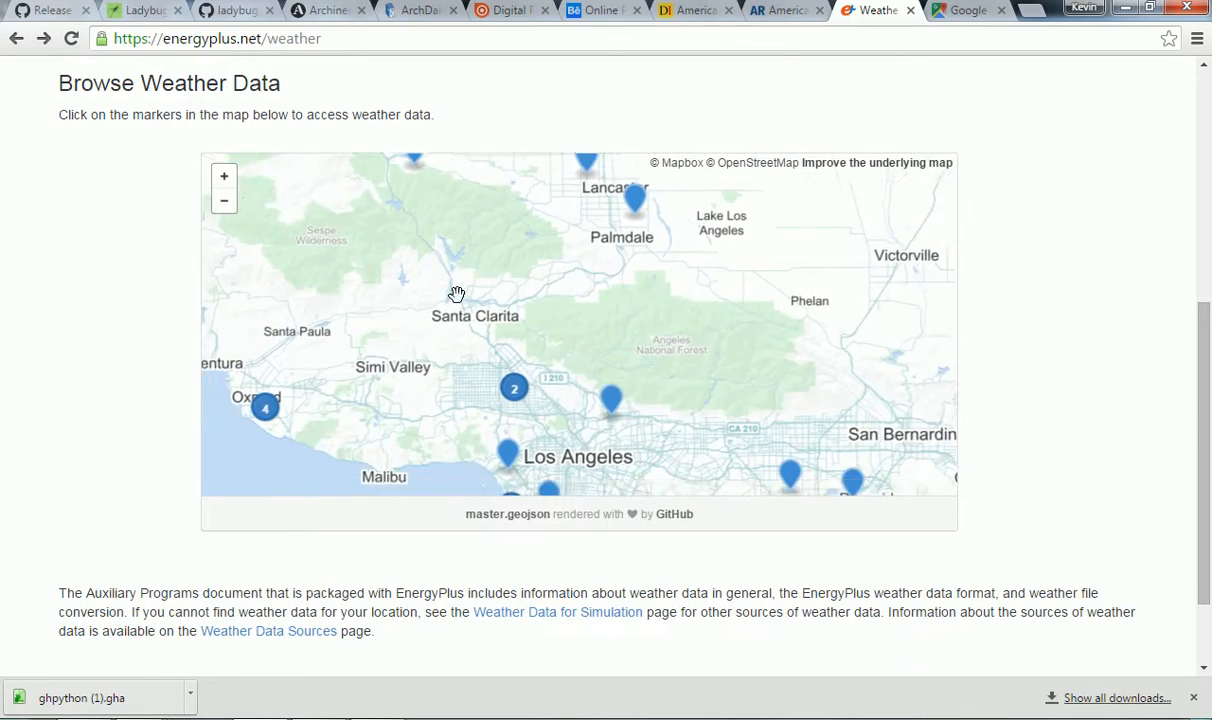
scroll(465, 280, "down", 1)
scroll(541, 388, "up", 1)
left_click_drag(575, 416, 528, 262)
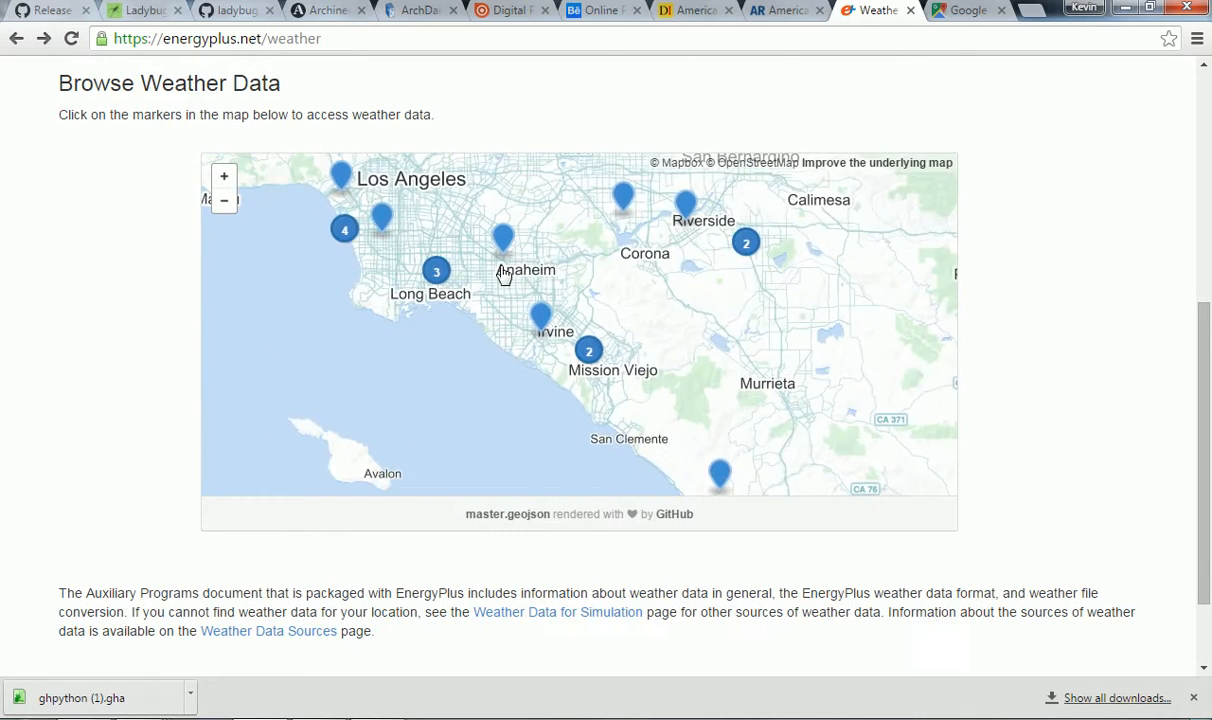
scroll(478, 306, "up", 2)
scroll(481, 311, "down", 1)
left_click_drag(618, 284, 541, 346)
left_click_drag(456, 289, 502, 370)
left_click(472, 424)
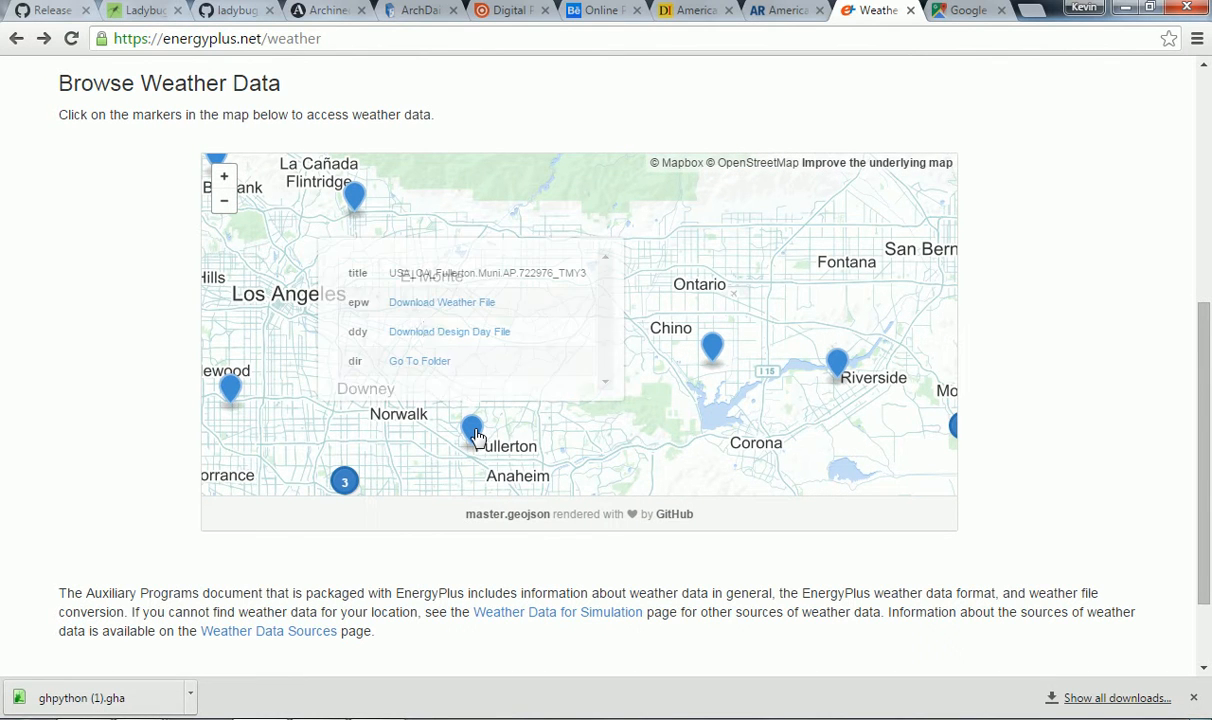
left_click(457, 311)
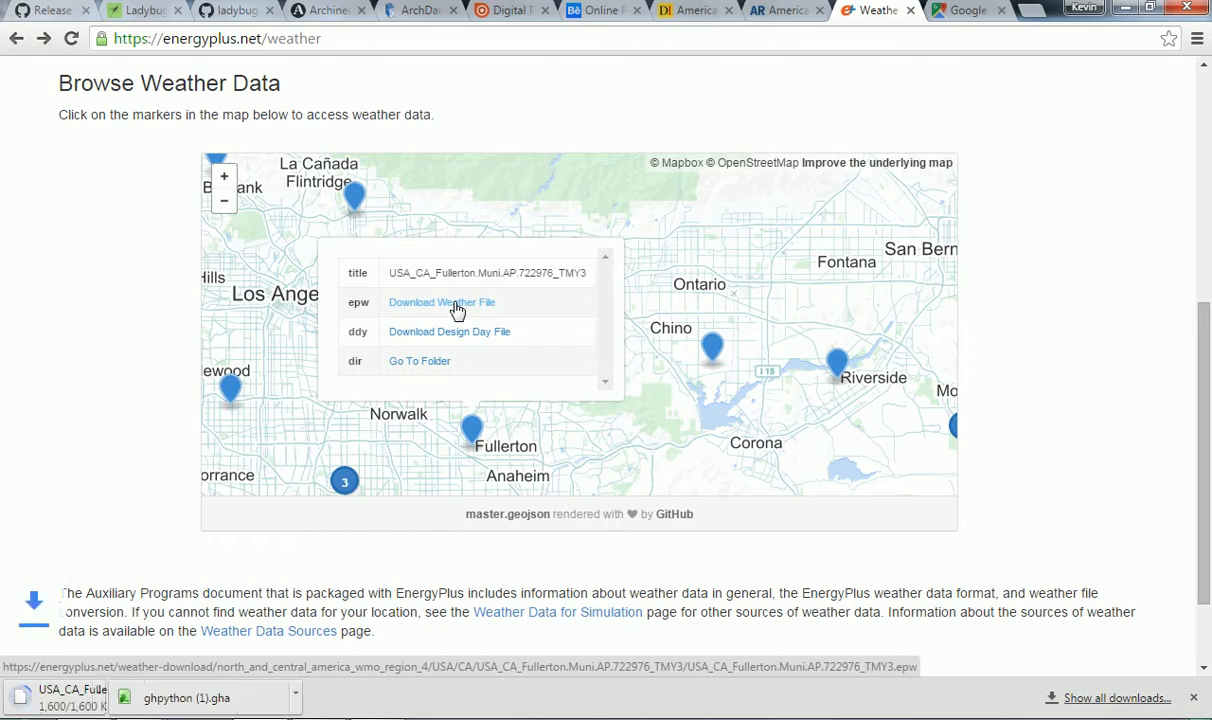
- Try to download the Chino airport's epw weather file from its map marker, and return to the weather data map
left_click_drag(725, 332, 660, 330)
left_click(648, 356)
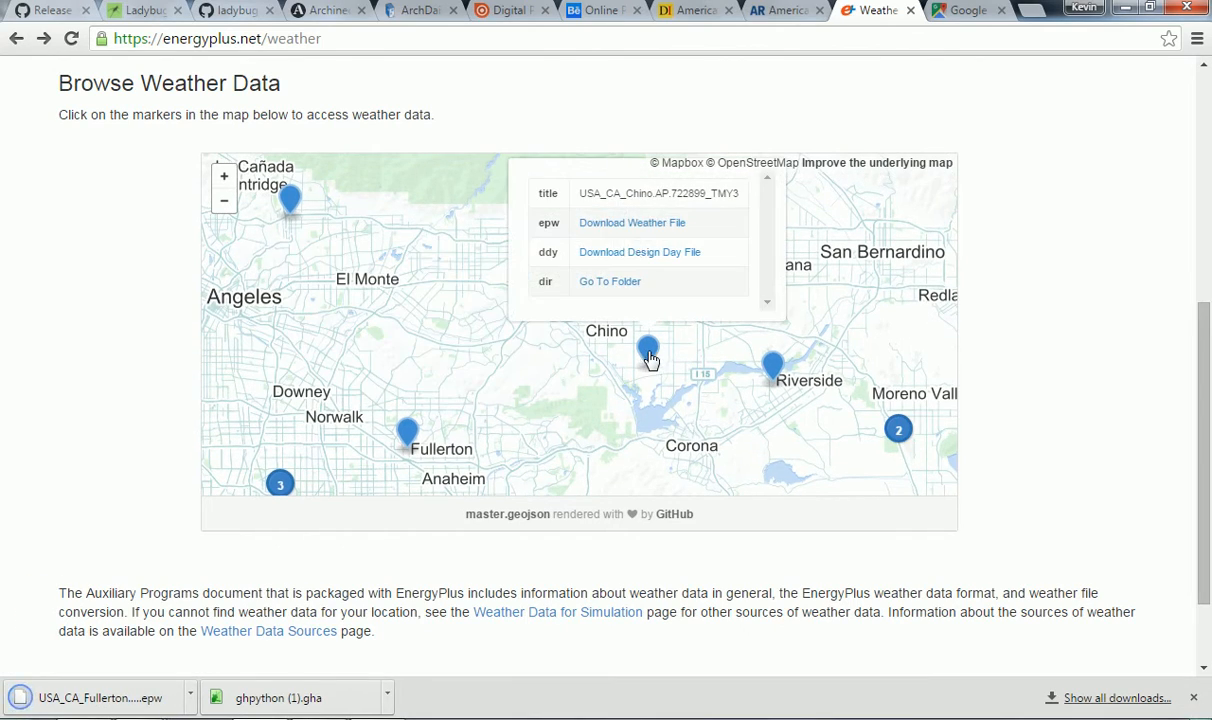
left_click(637, 228)
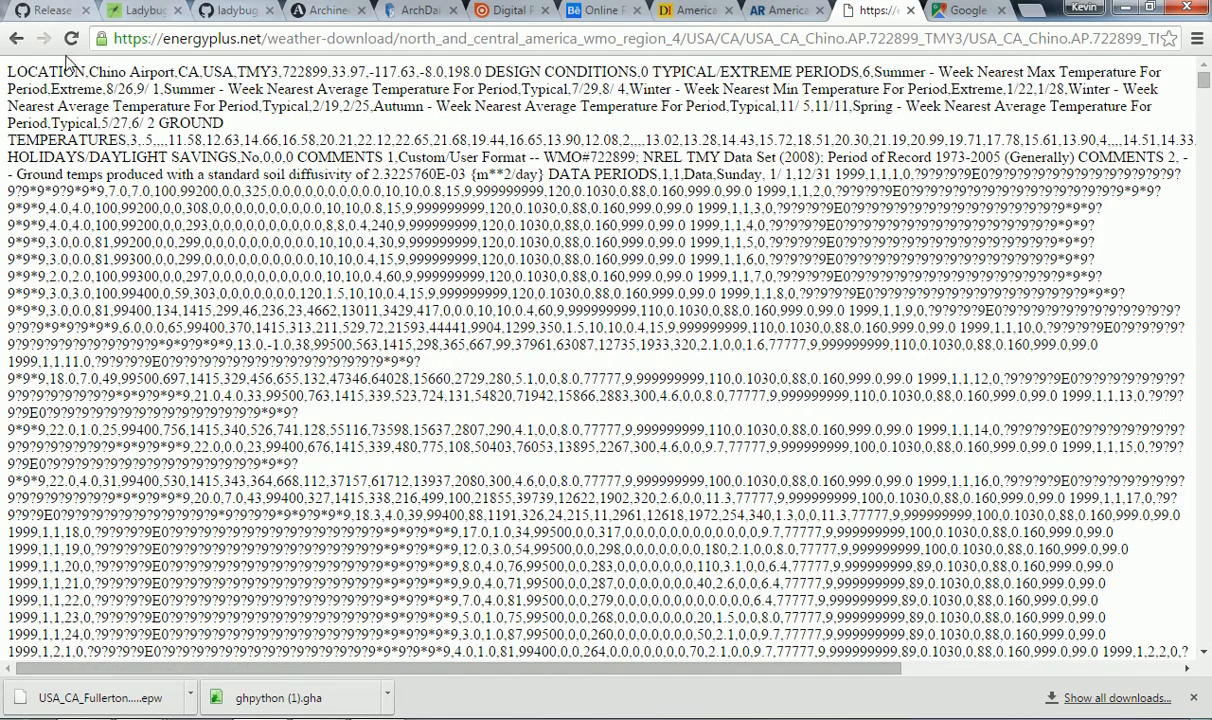
left_click(15, 38)
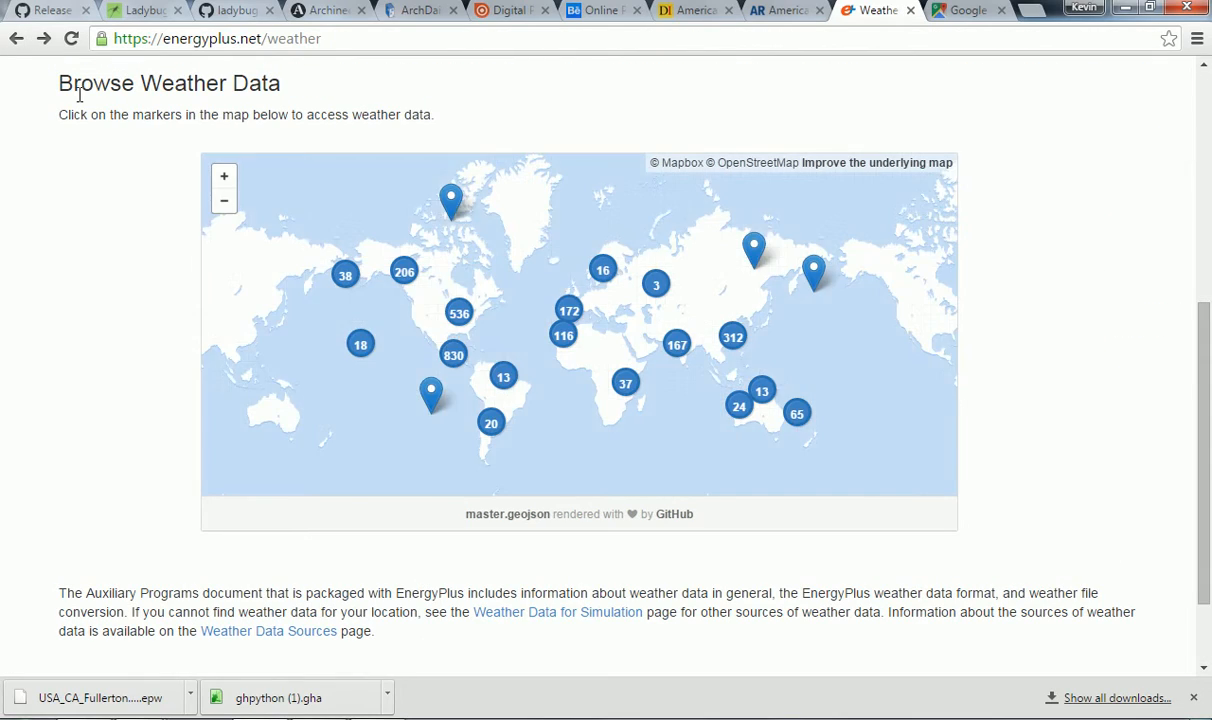
- Examine the weather stations available around Los Angeles and Orange County on the weather data map
scroll(435, 327, "up", 2)
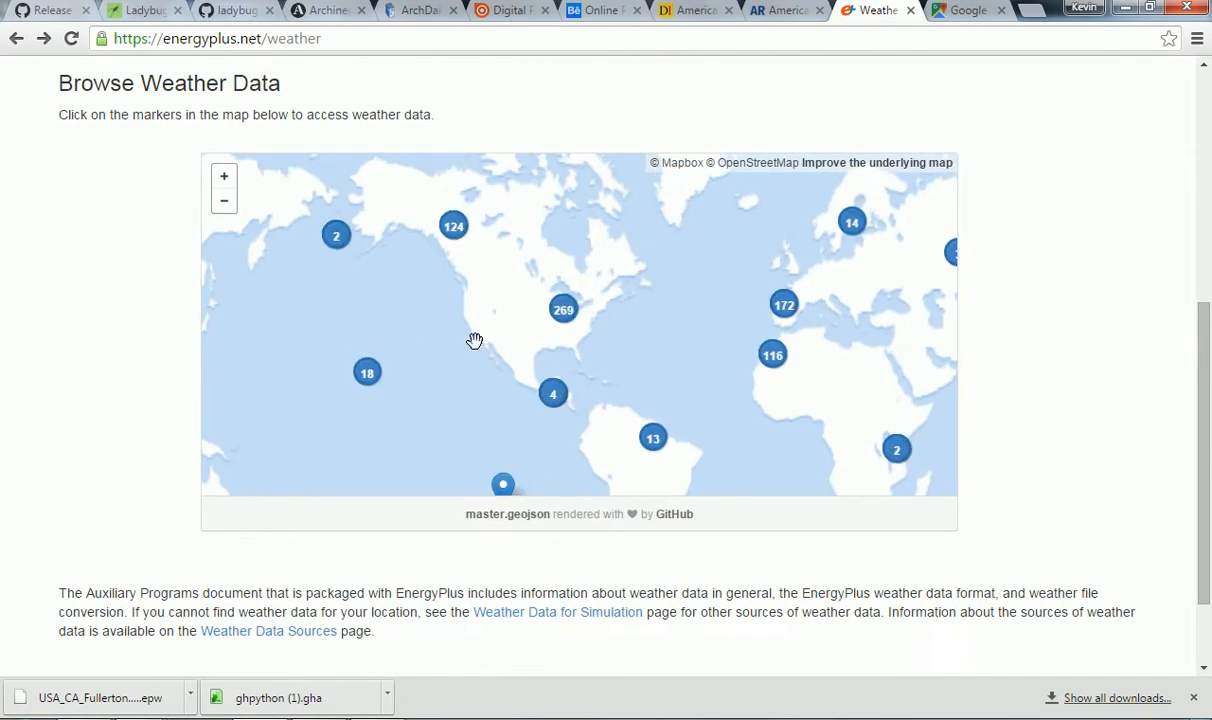
scroll(490, 335, "up", 4)
left_click_drag(406, 298, 687, 311)
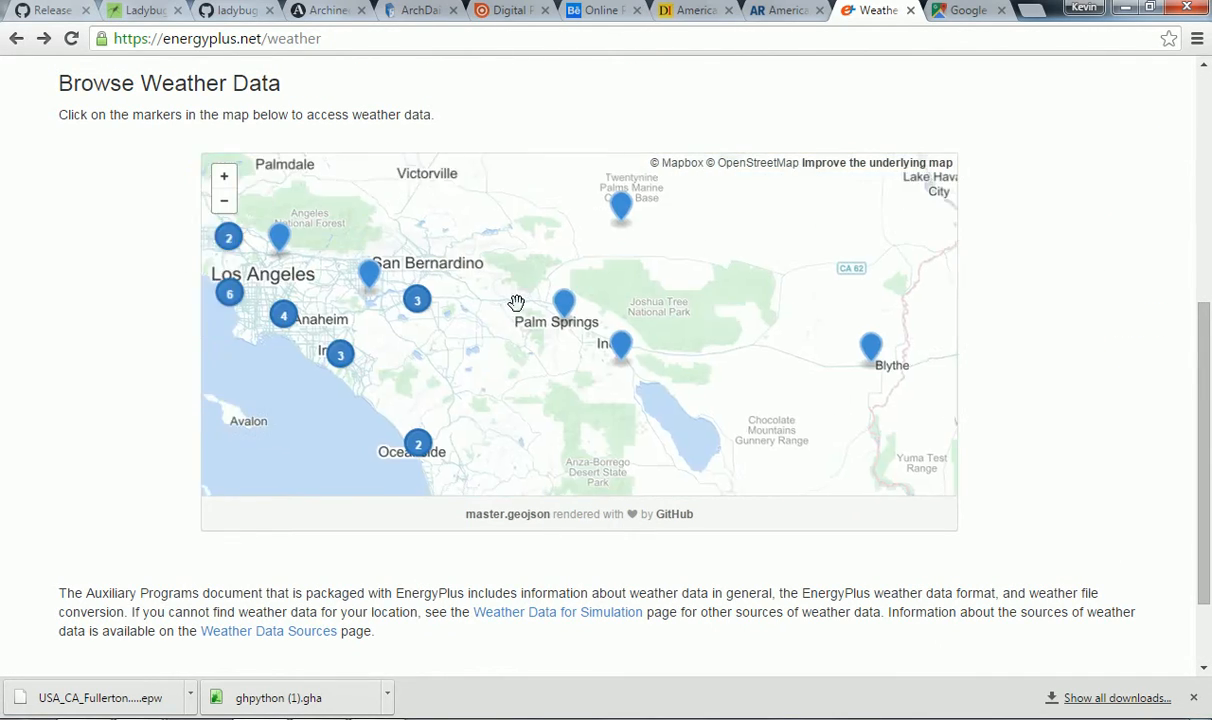
left_click_drag(495, 368, 617, 369)
scroll(481, 327, "up", 2)
left_click_drag(478, 334, 614, 322)
left_click_drag(452, 263, 481, 284)
- Show the downloaded Fullerton epw file in its folder and widen the Name column to fit the full file name
left_click(190, 697)
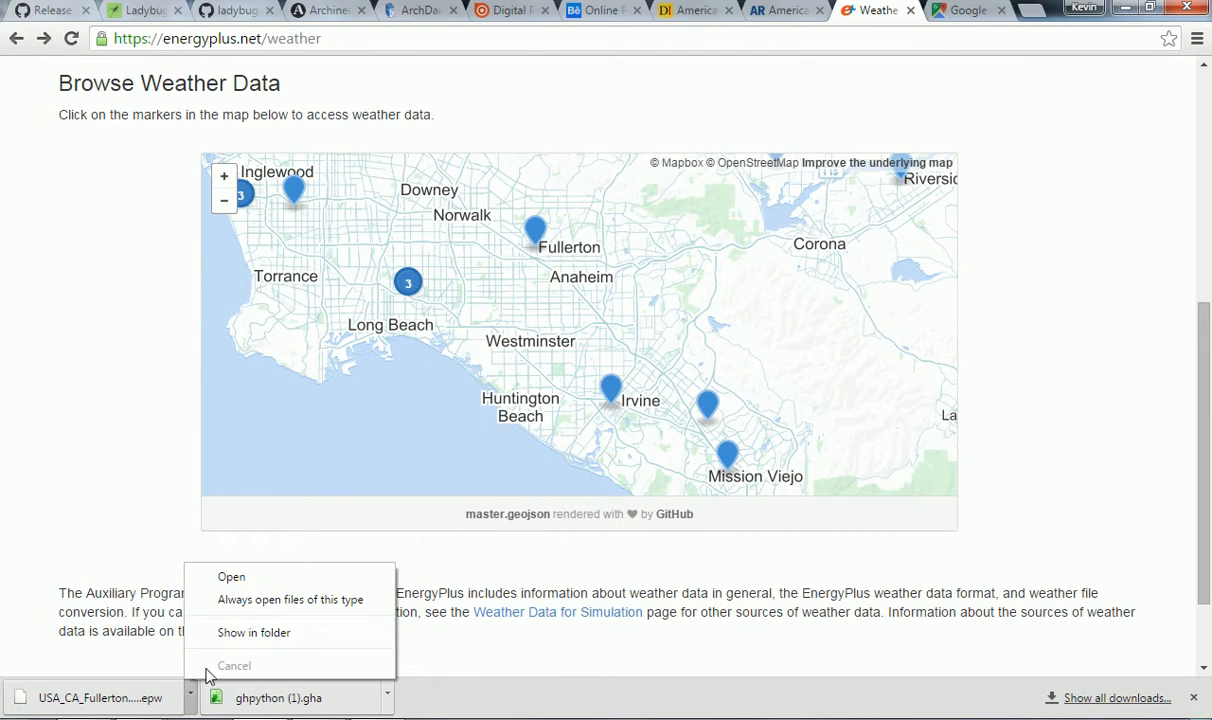
left_click(246, 632)
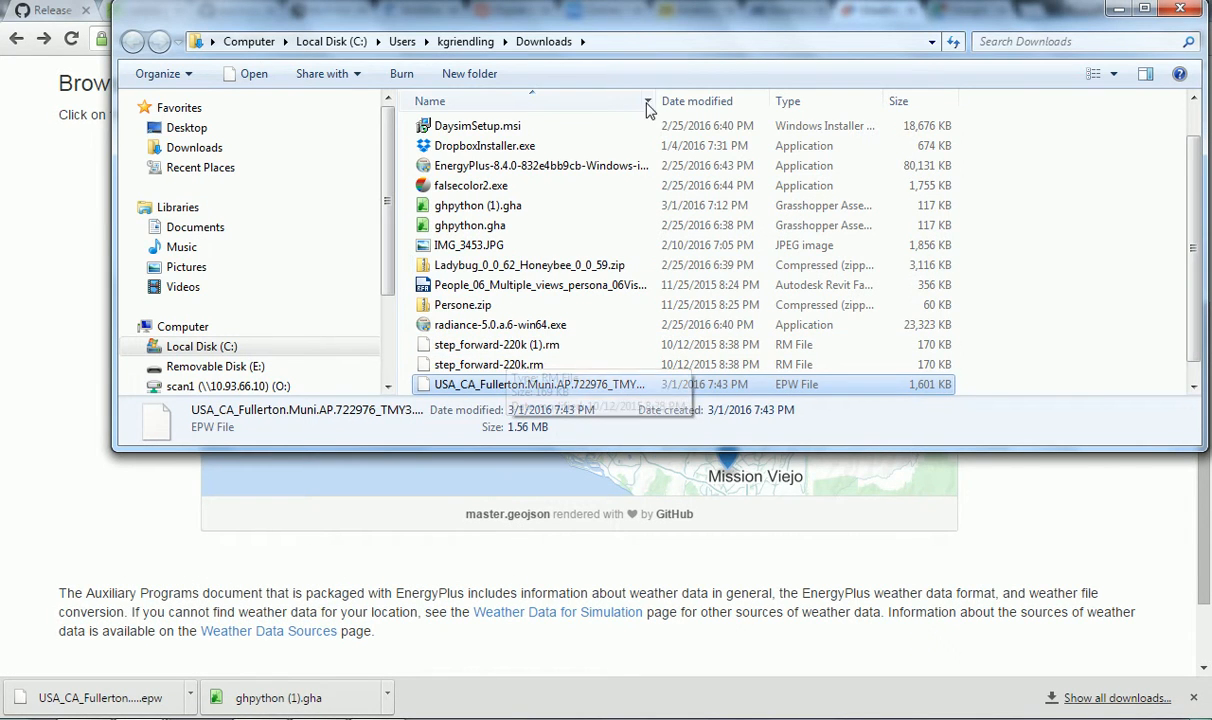
left_click_drag(655, 101, 897, 101)
scroll(855, 278, "down", 1)
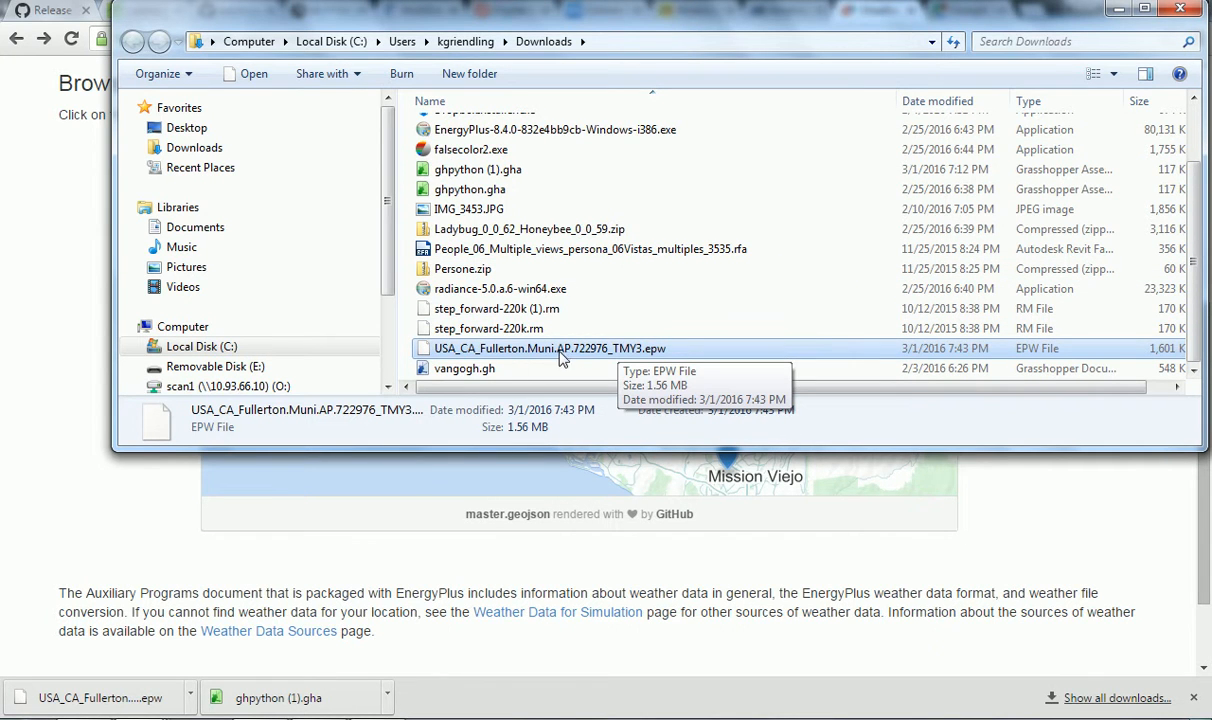
- Switch to the 03 - Radiance folder window and go to the LB & HB folder within 16 SP - Arch 222
mouse_move(289, 660)
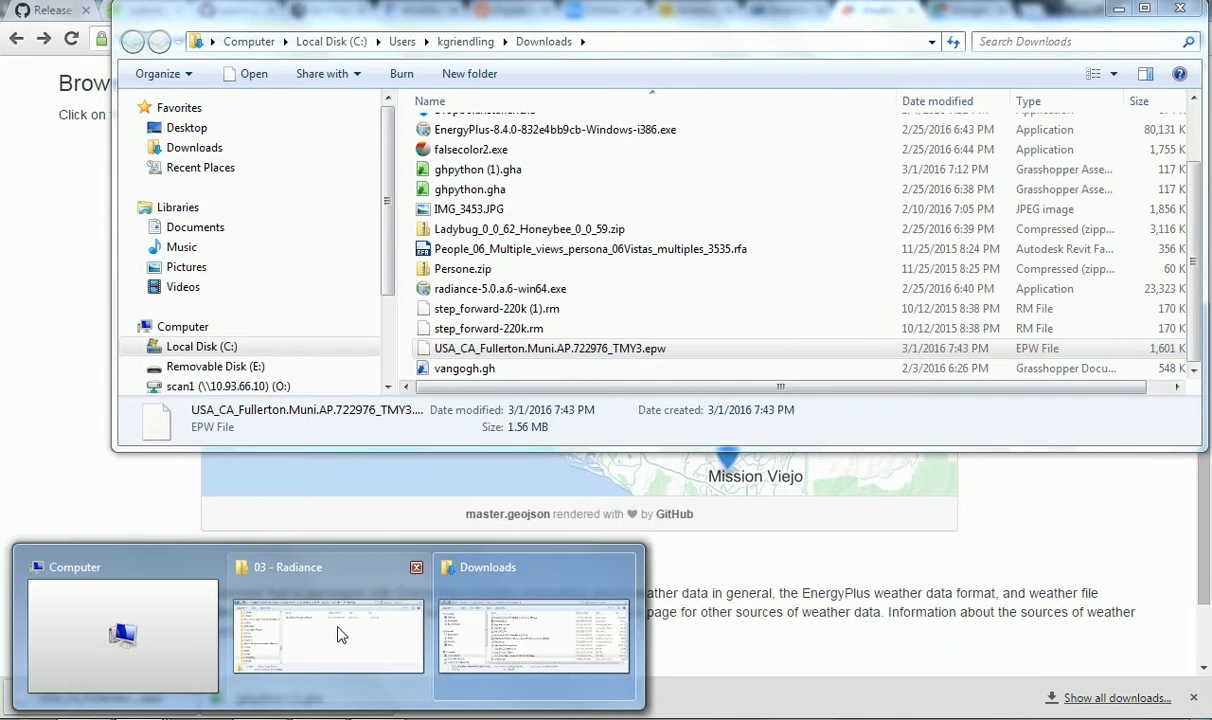
left_click(379, 625)
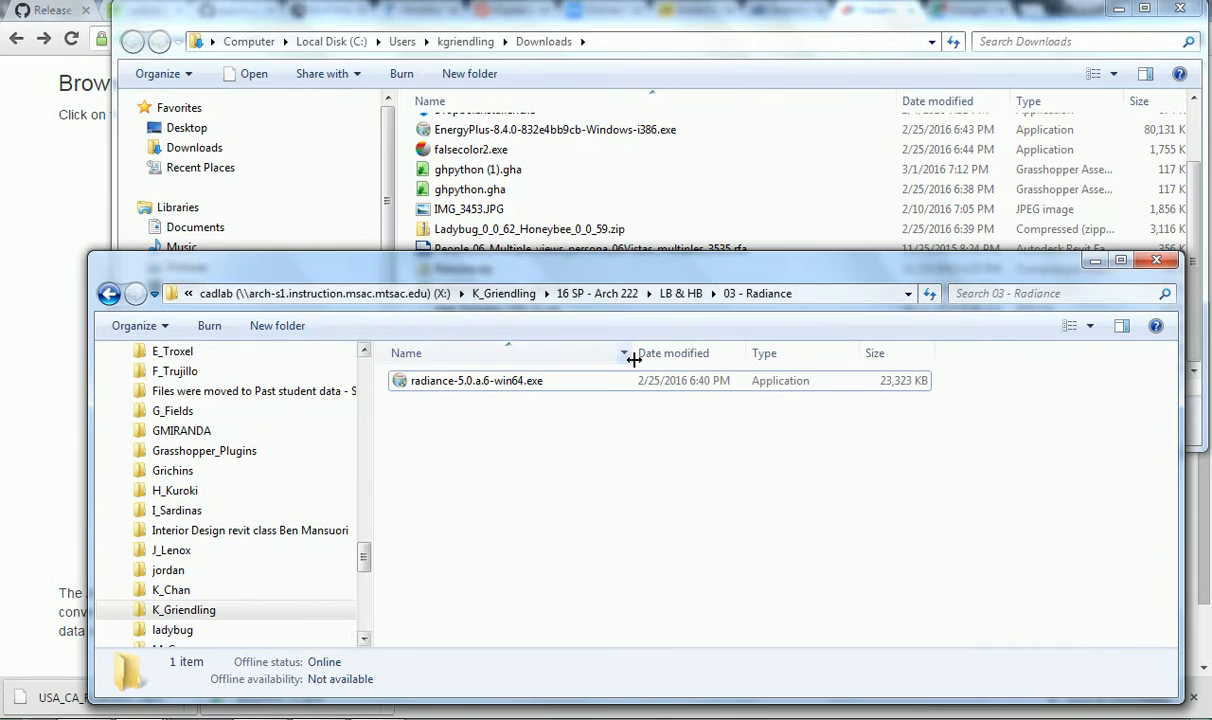
left_click(684, 294)
left_click(692, 296)
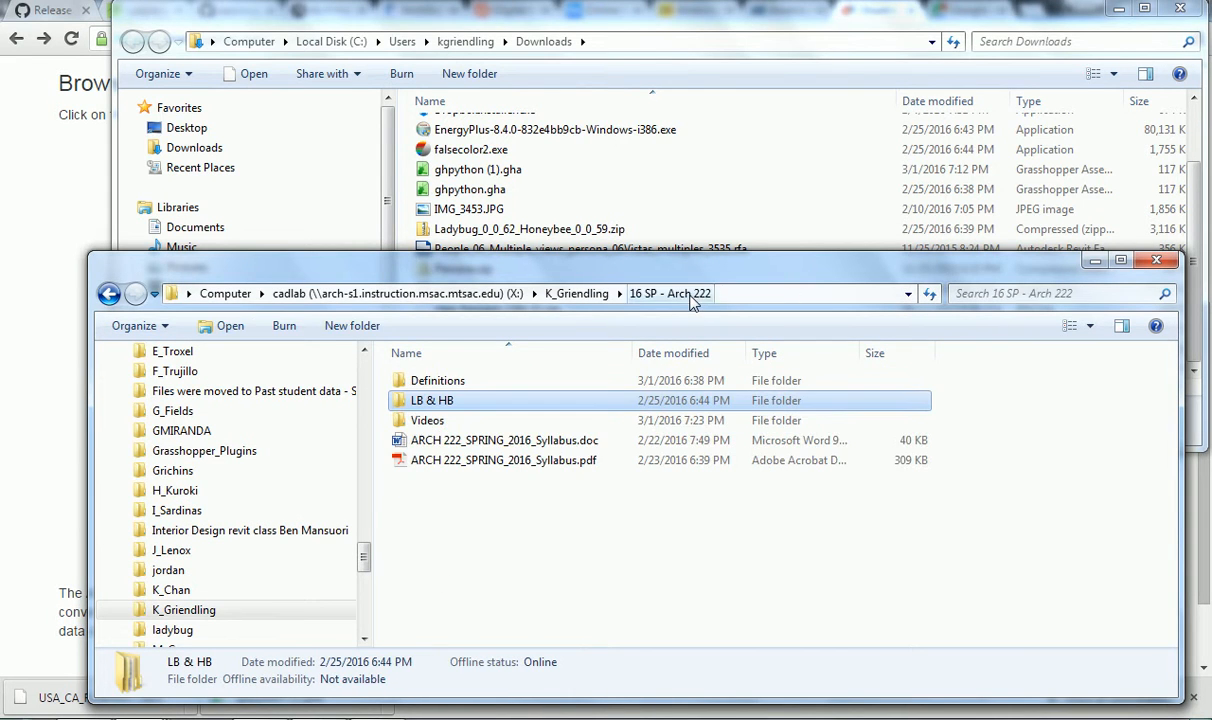
double_click(424, 399)
- Create a new folder named "Weather Data" in the LB & HB folder
right_click(409, 512)
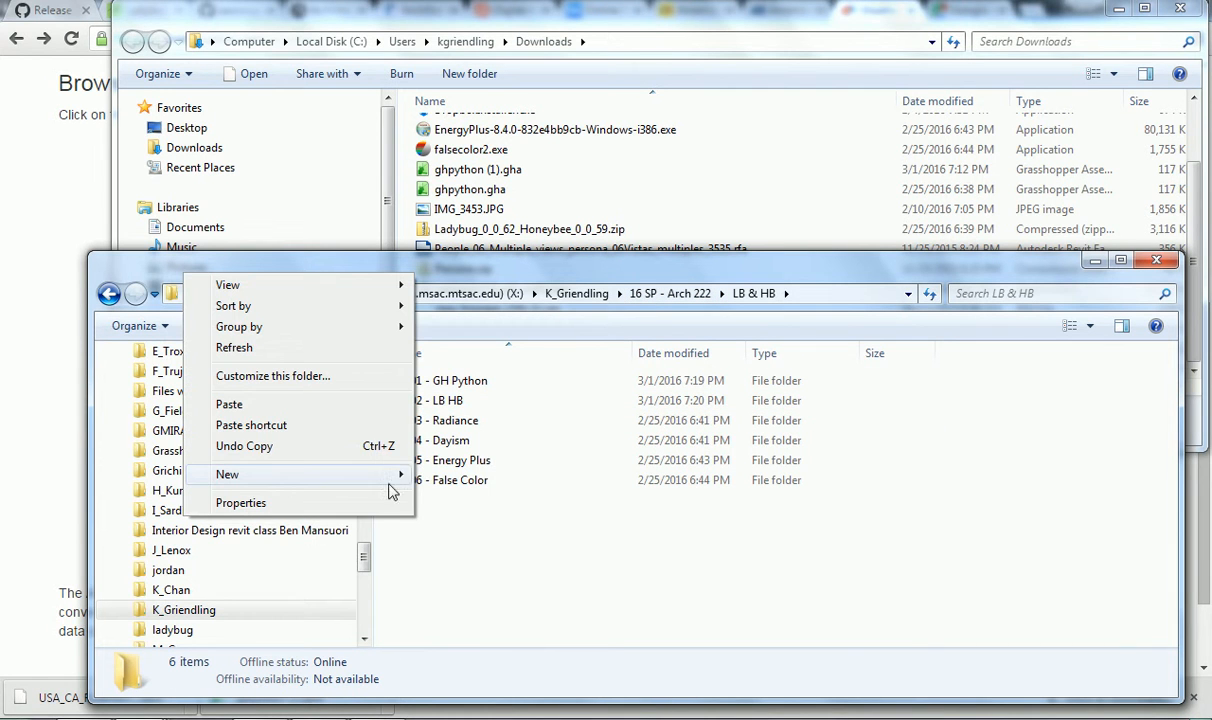
mouse_move(385, 475)
left_click(518, 477)
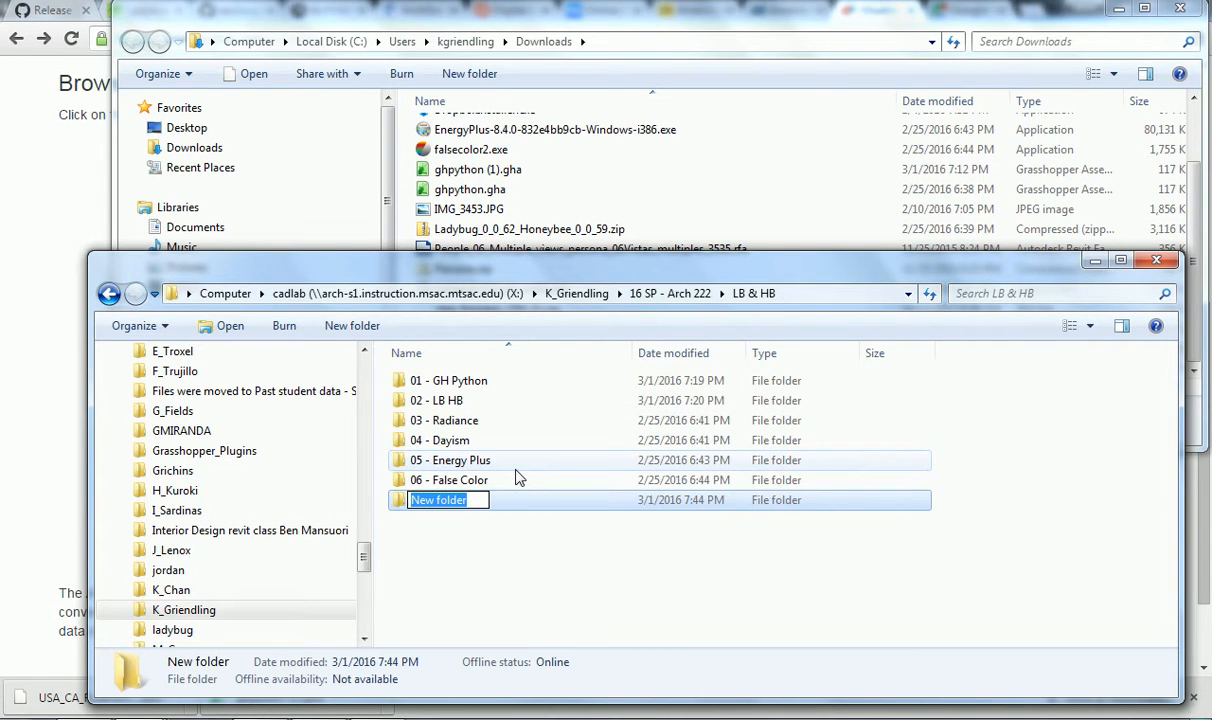
type("Weather -")
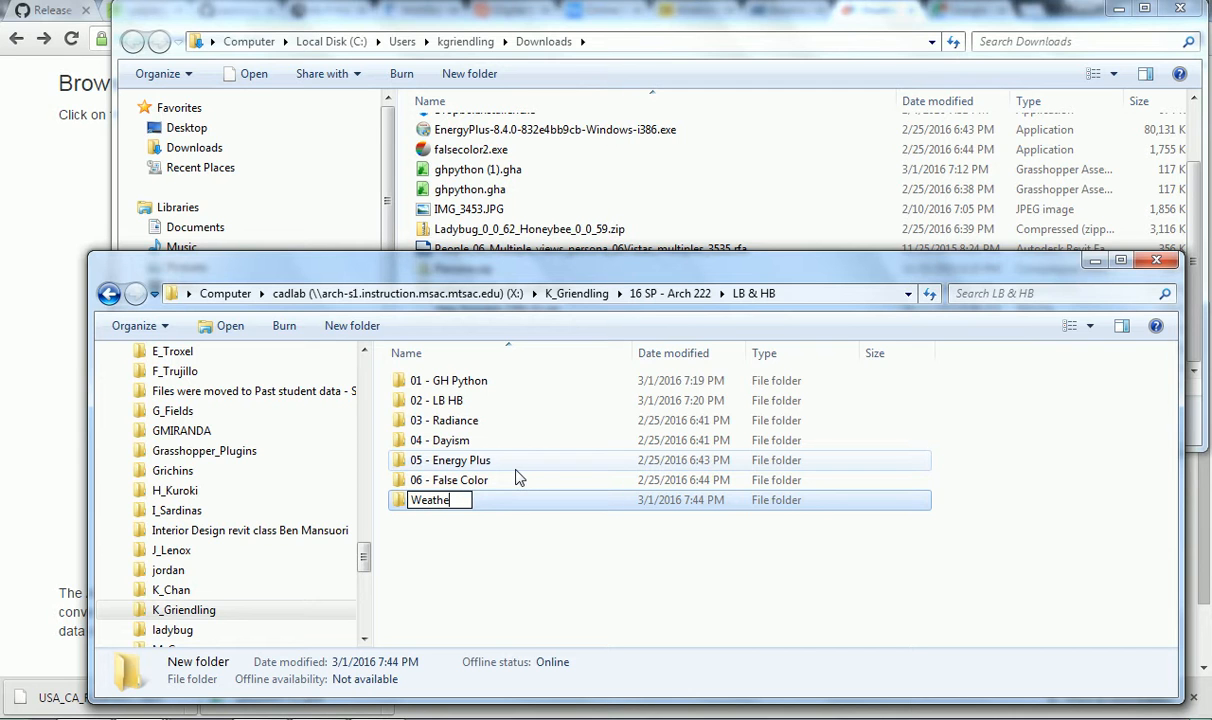
key("BackSpace")
type("Data")
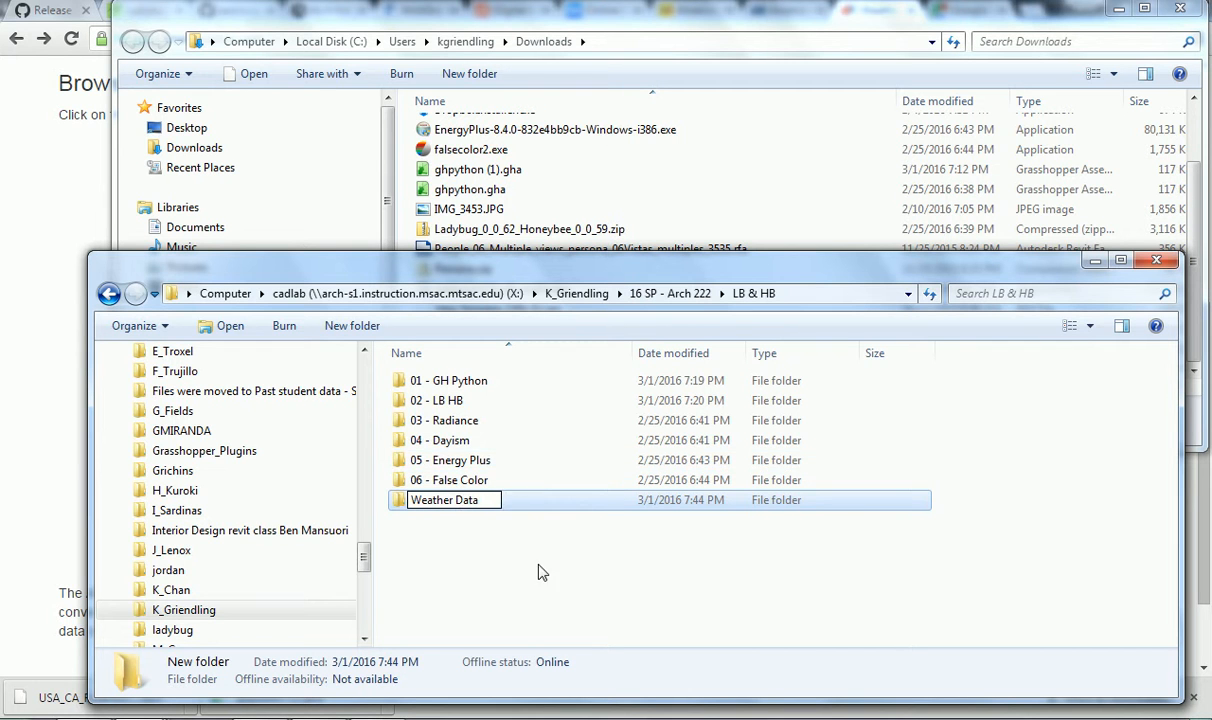
left_click(541, 636)
- Paste the Fullerton epw file into the Weather Data folder, reposition the window and widen its Name column
double_click(449, 501)
key("ctrl+v")
left_click(600, 515)
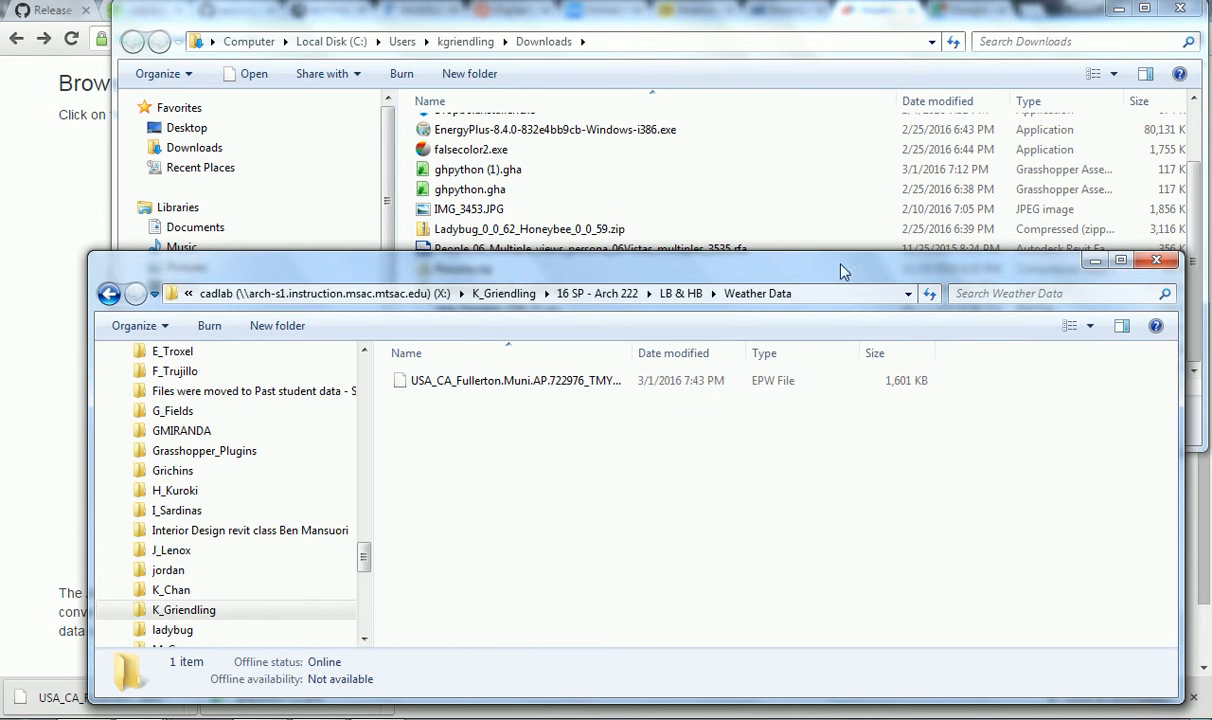
left_click_drag(840, 271, 845, 187)
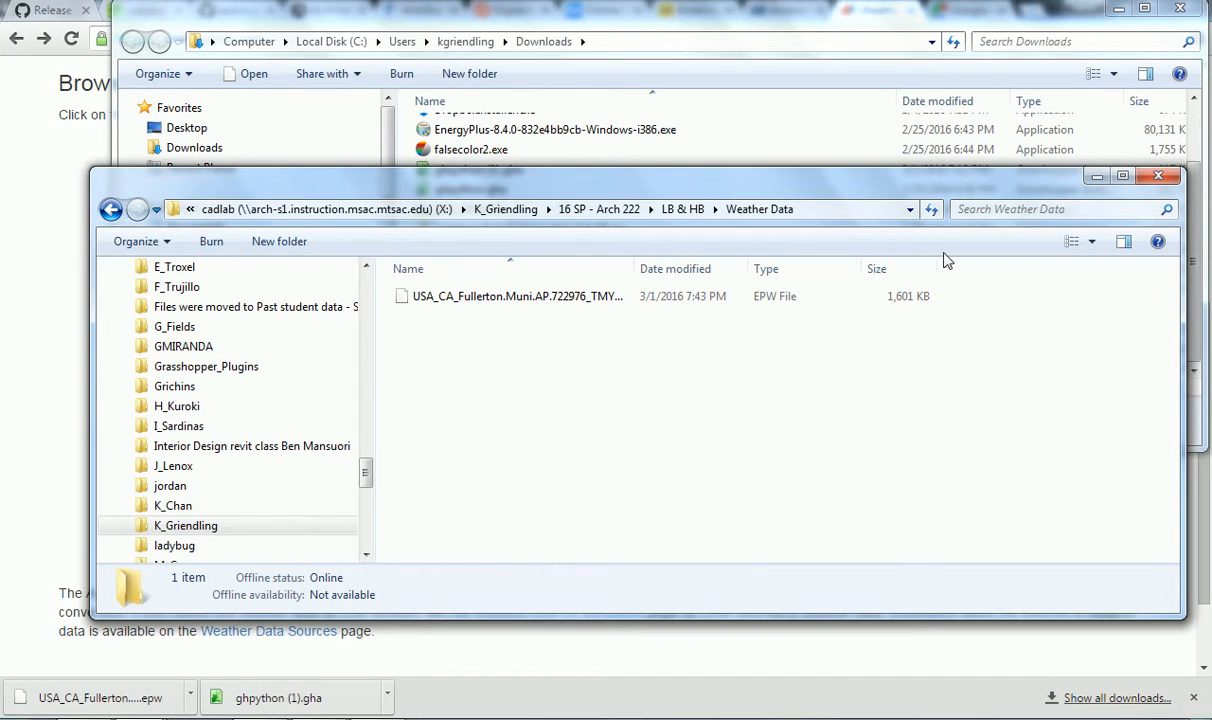
left_click_drag(634, 268, 722, 298)
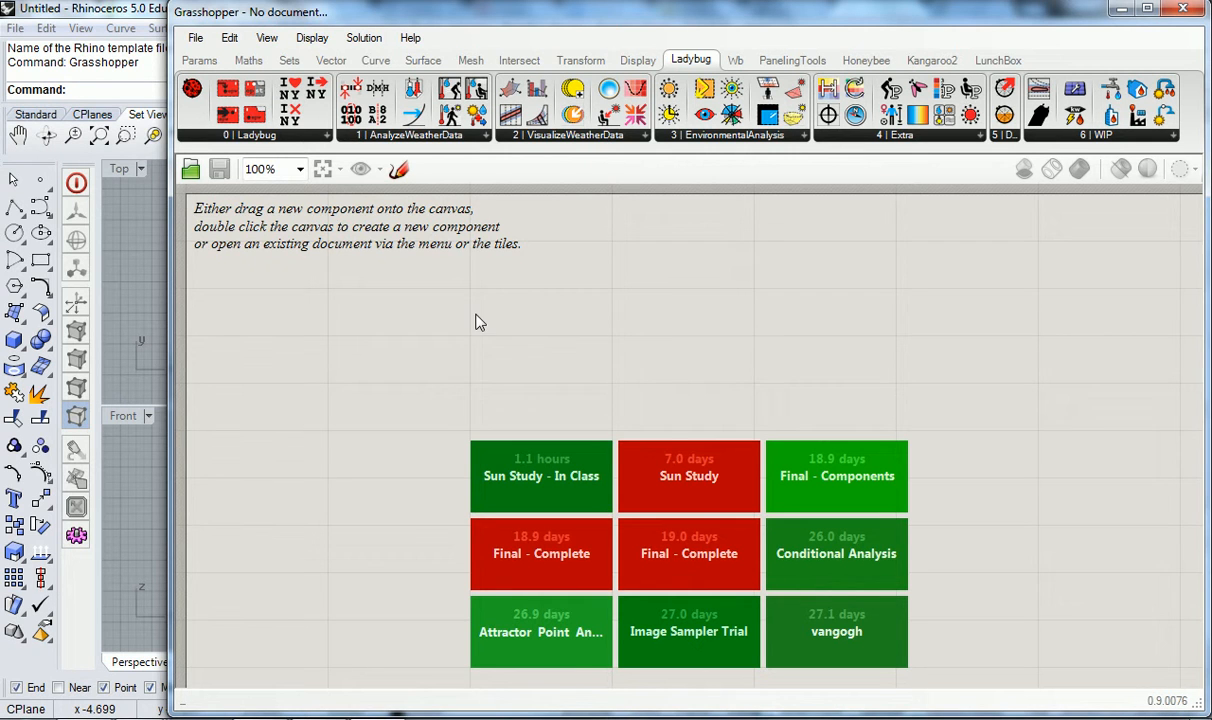
- Switch to Grasshopper and place the Ladybug_Ladybug component near the upper-left corner of a new canvas
scroll(476, 325, "down", 1)
right_click_drag(476, 325, 421, 381)
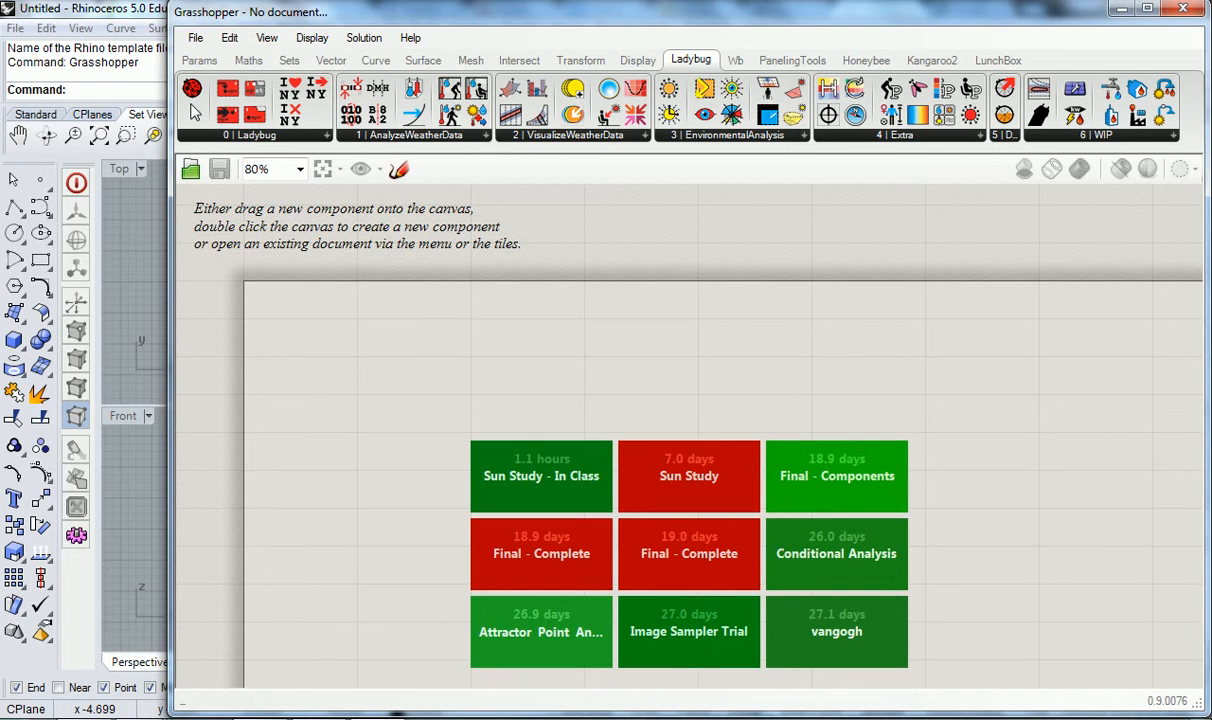
left_click(292, 137)
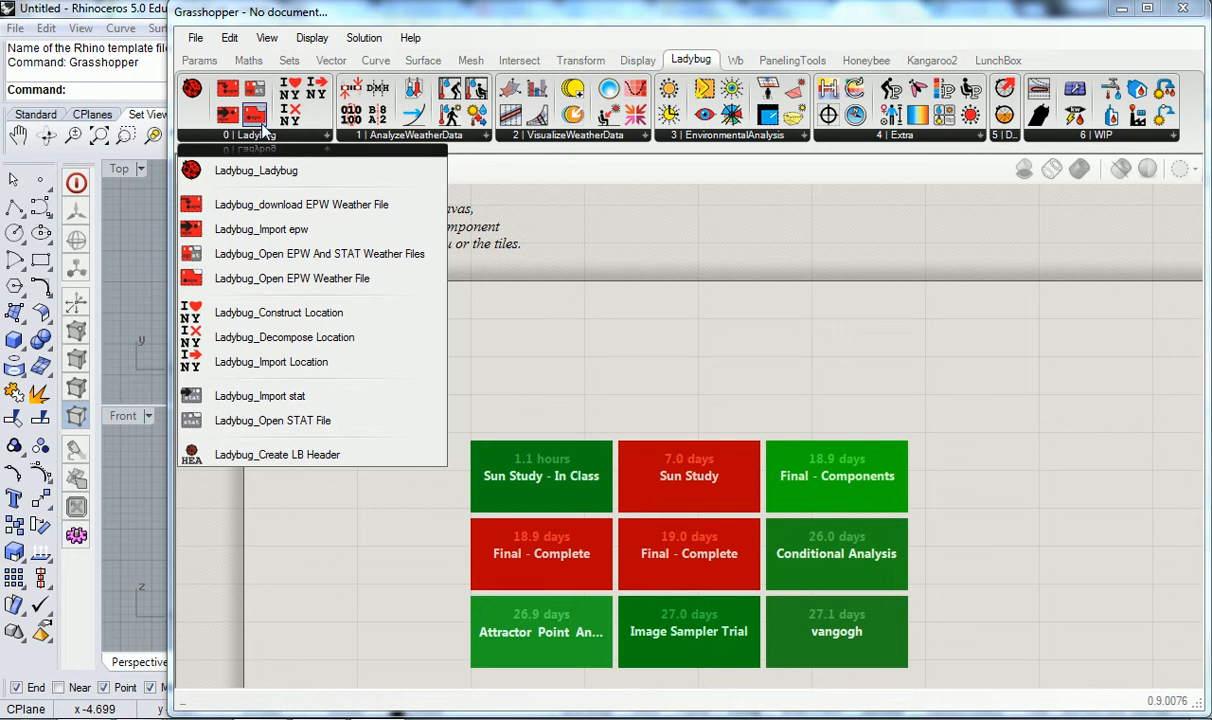
left_click(197, 119)
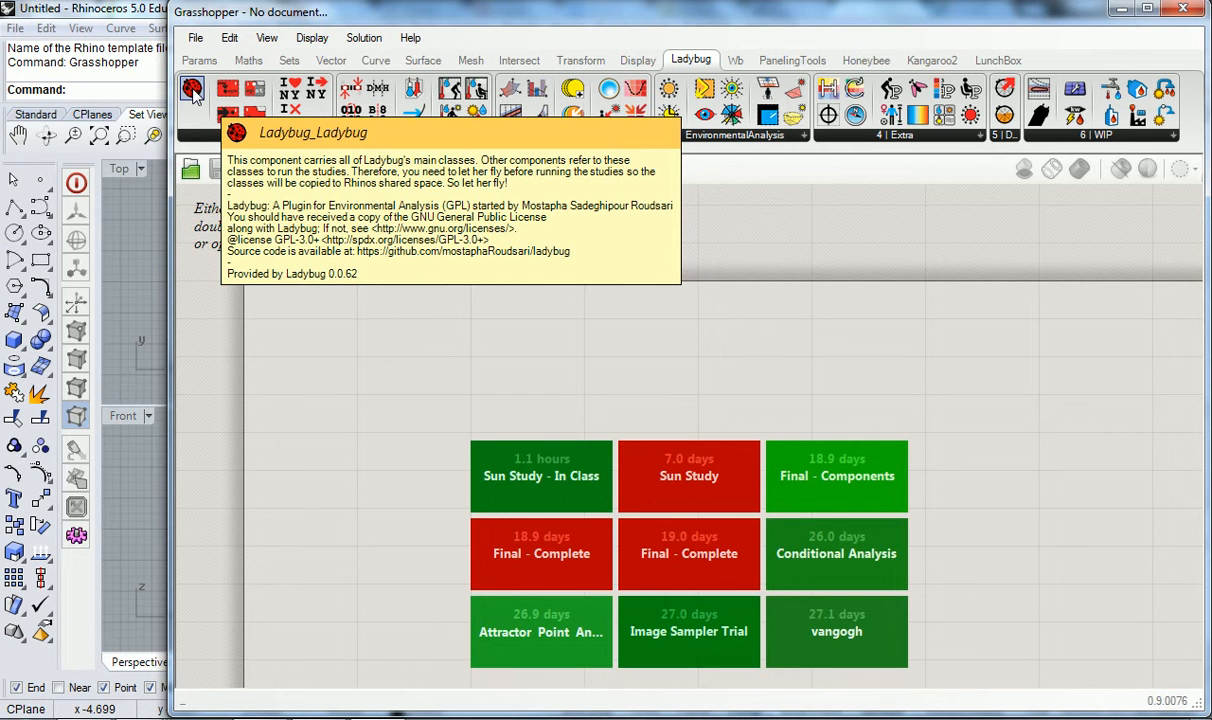
left_click_drag(192, 92, 366, 377)
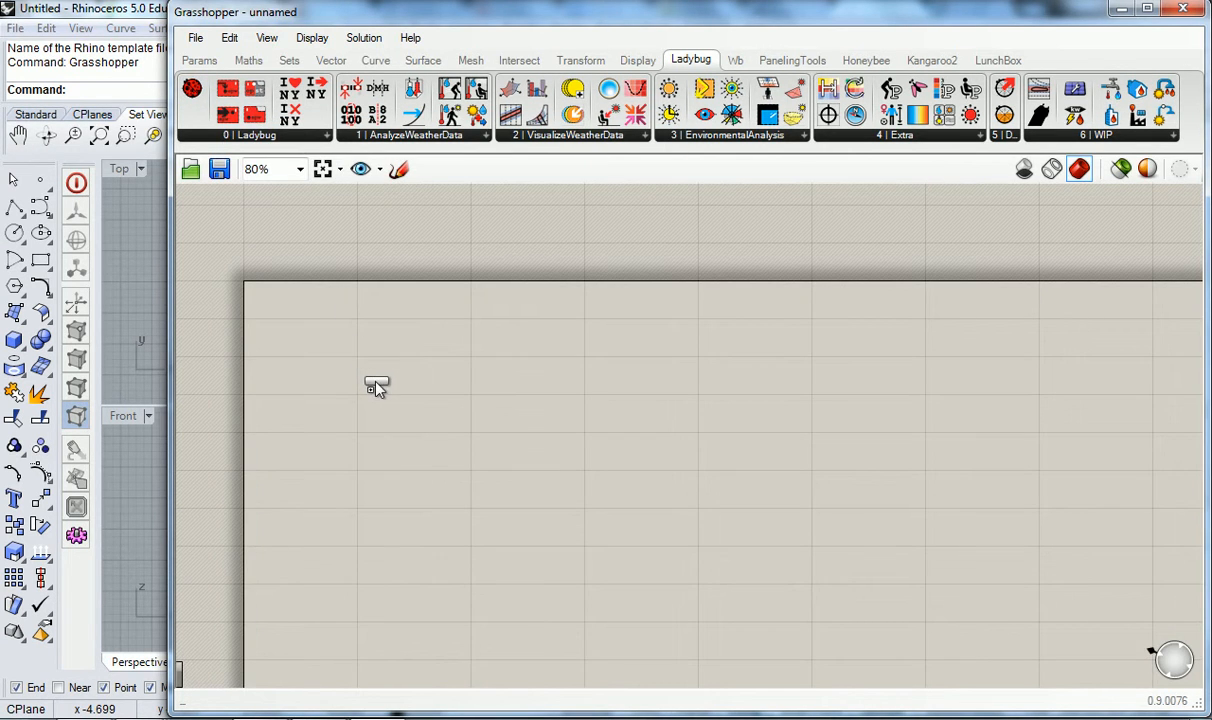
left_click_drag(376, 388, 378, 388)
scroll(380, 389, "up", 2)
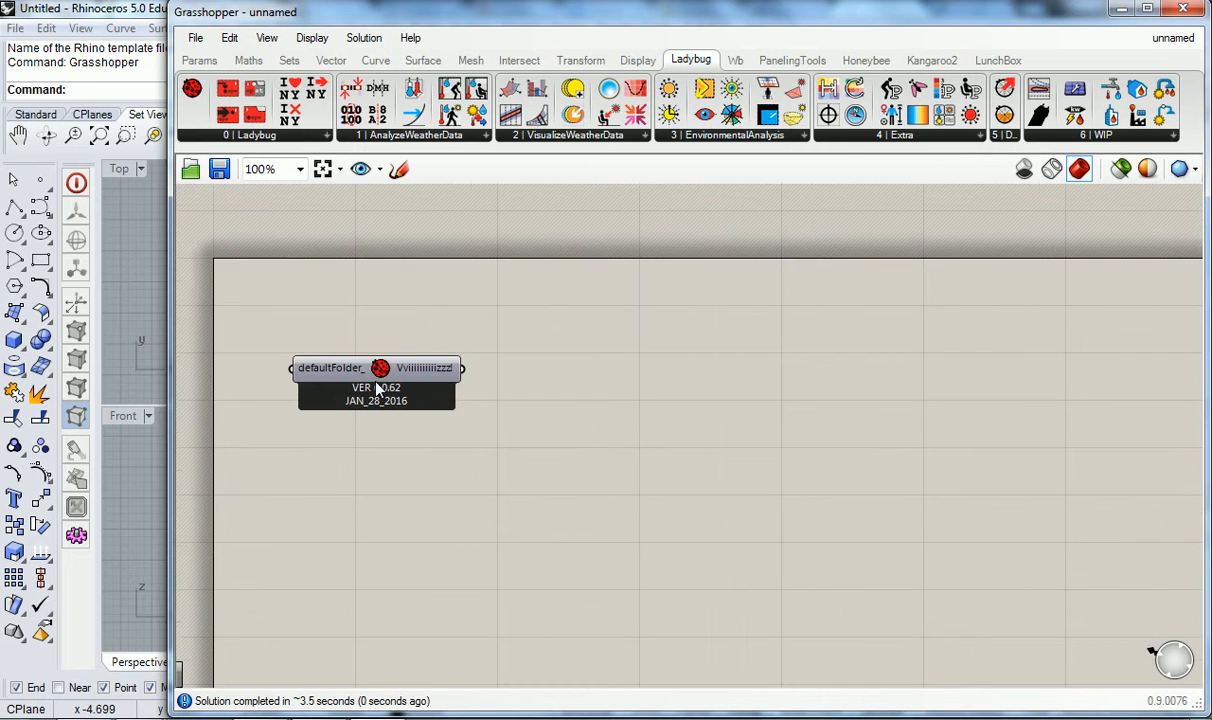
scroll(390, 390, "up", 2)
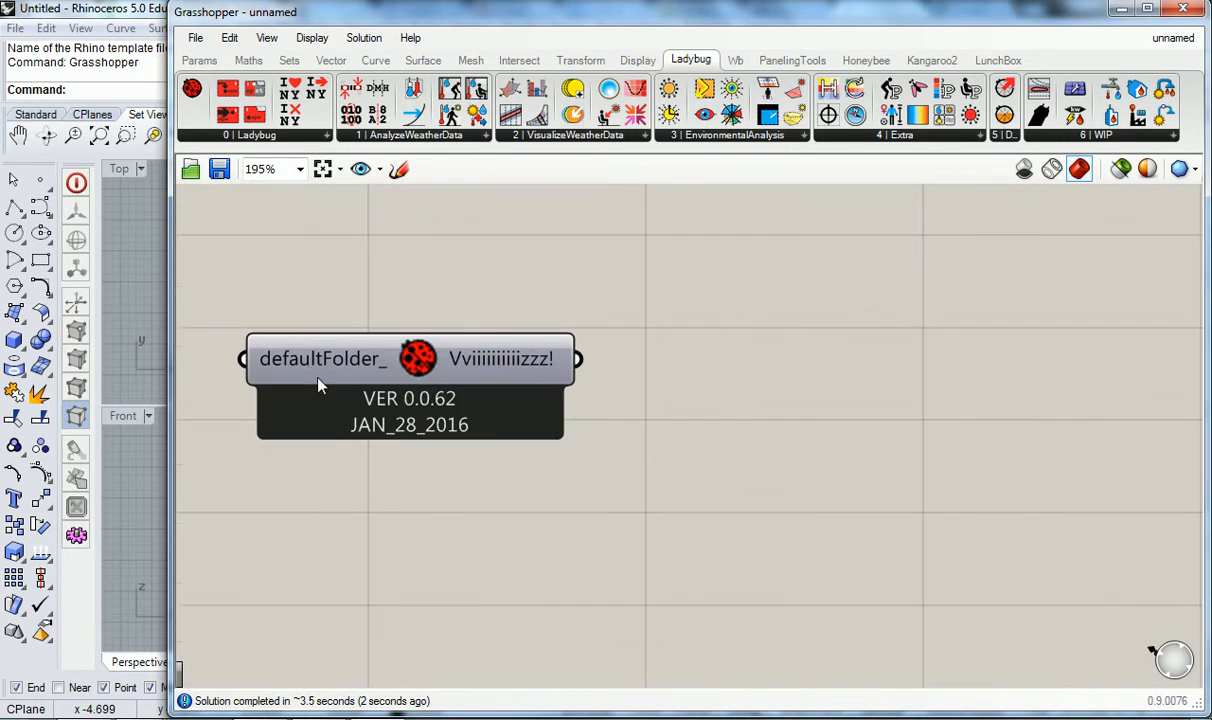
scroll(305, 371, "down", 1)
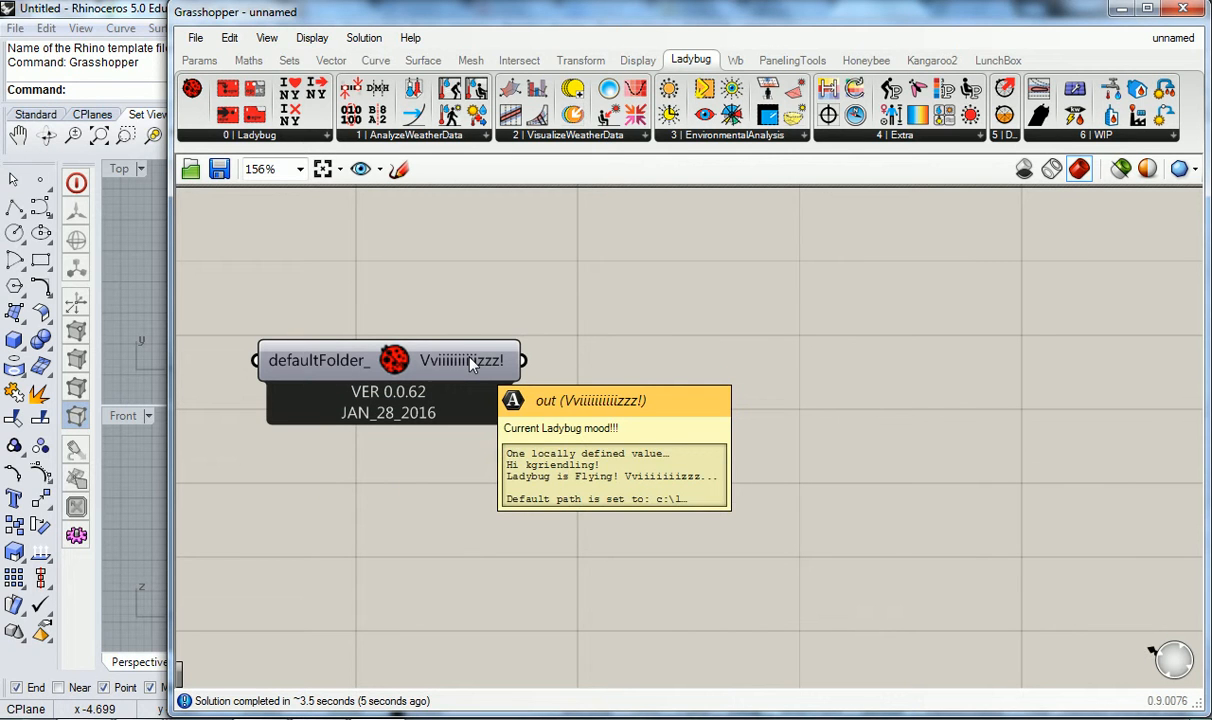
- Add a Panel beside the Ladybug component and connect the component's Vviiiiiiiiiizzz! output to it
left_click(199, 61)
left_click_drag(404, 114, 651, 337)
left_click_drag(697, 381, 695, 379)
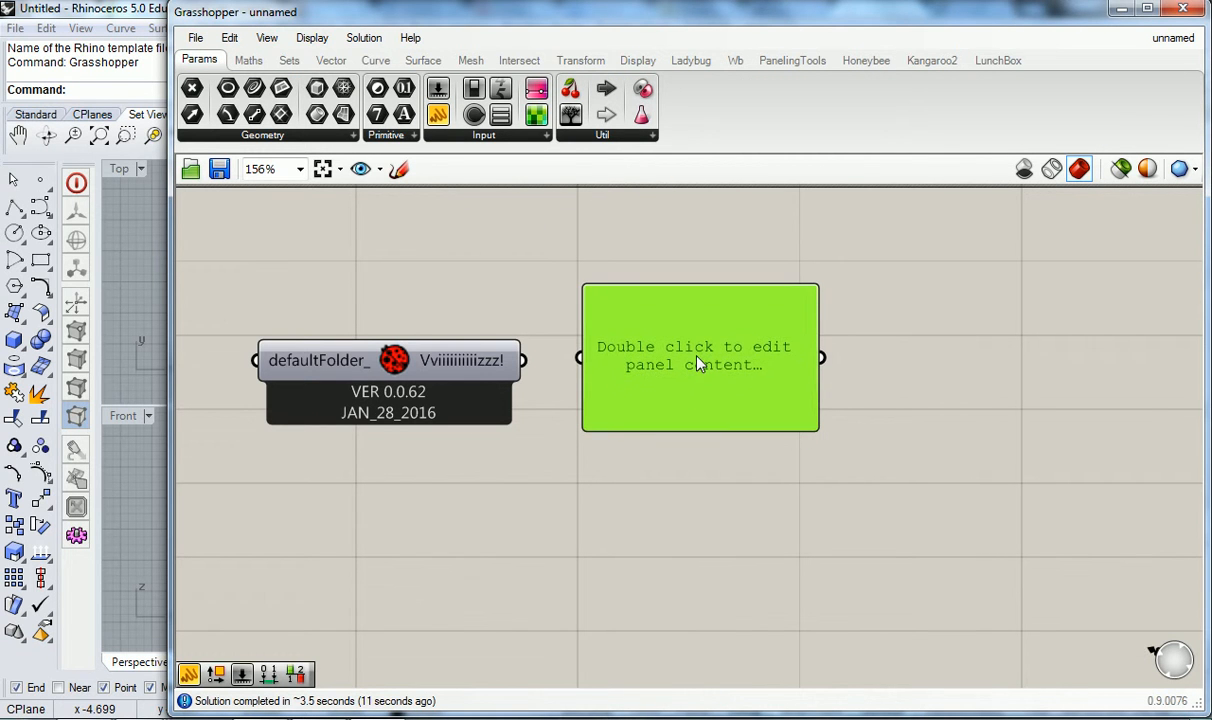
left_click_drag(522, 360, 586, 372)
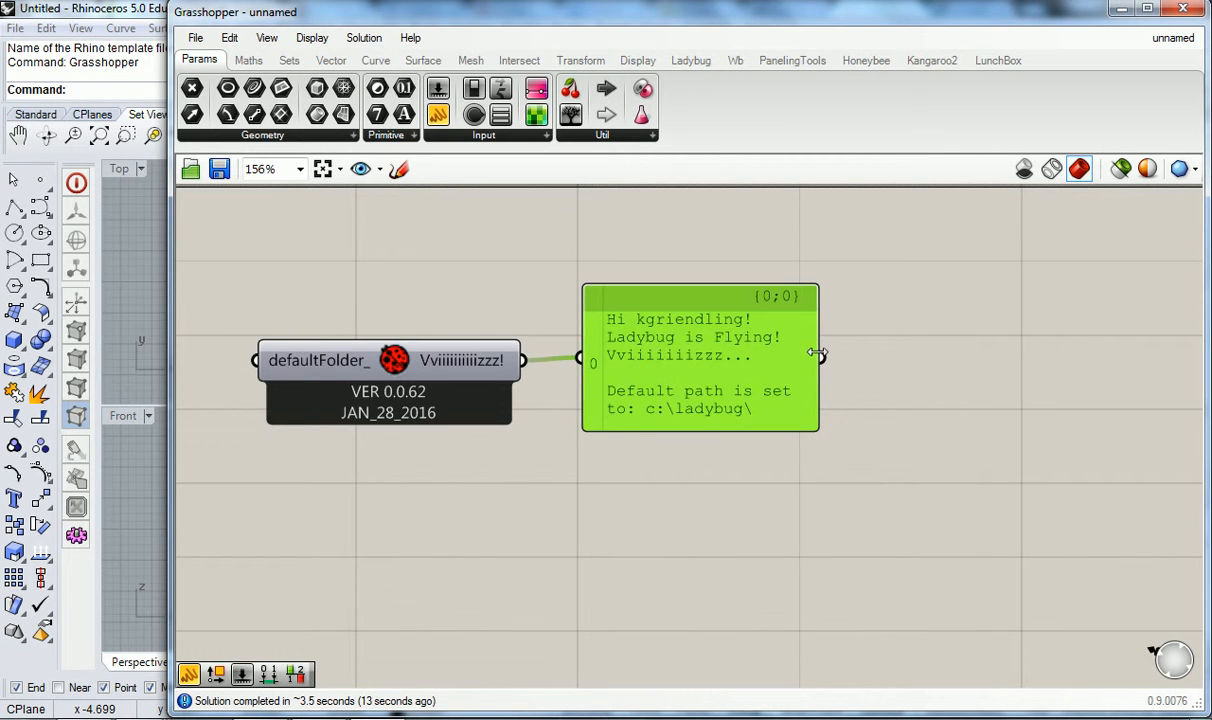
- Widen the panel to about twice its width so the message lines fit, adjust its position and deselect it
left_click_drag(818, 332, 1082, 331)
left_click(665, 216)
left_click_drag(733, 352, 735, 355)
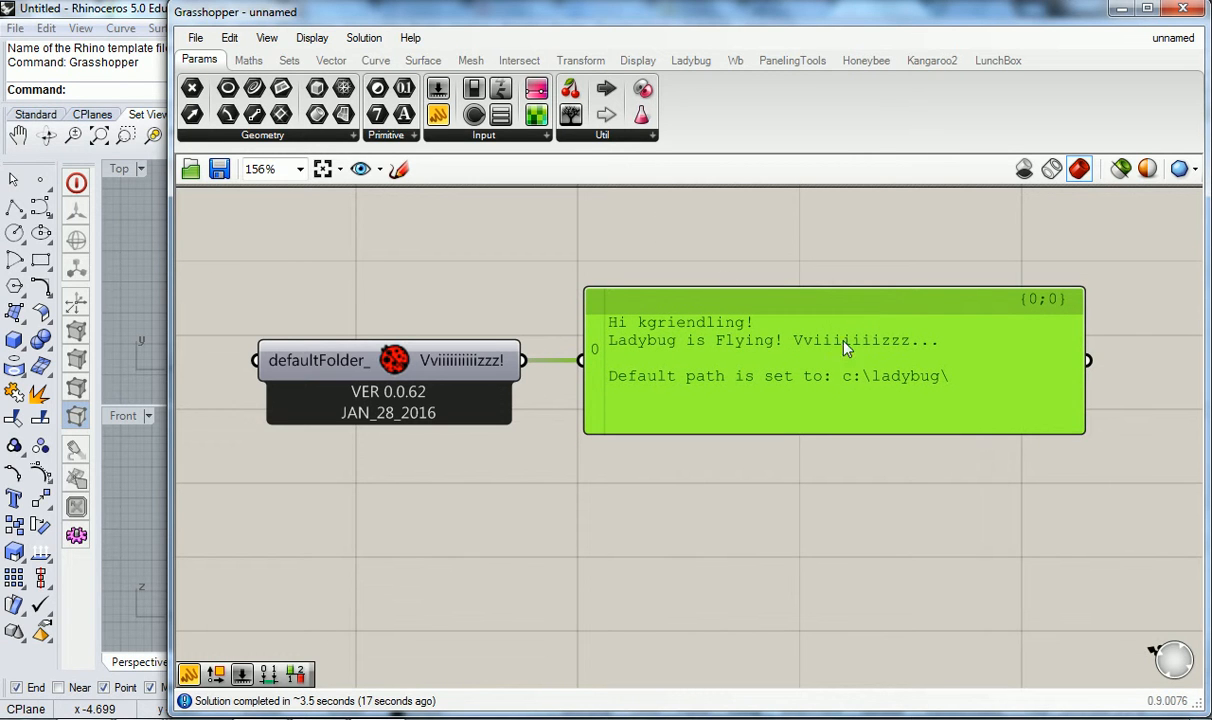
left_click(646, 212)
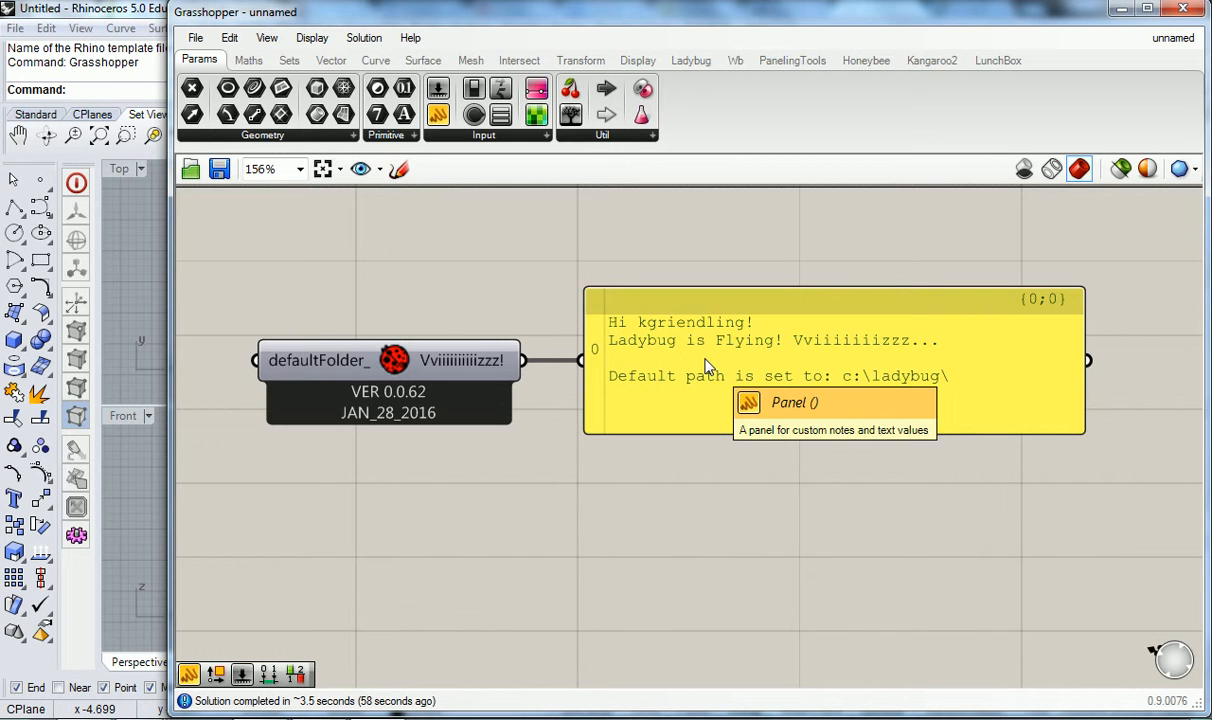
- Group the Ladybug_Ladybug component on its own and label the group "LB > LB"
scroll(443, 277, "down", 4)
scroll(275, 312, "up", 2)
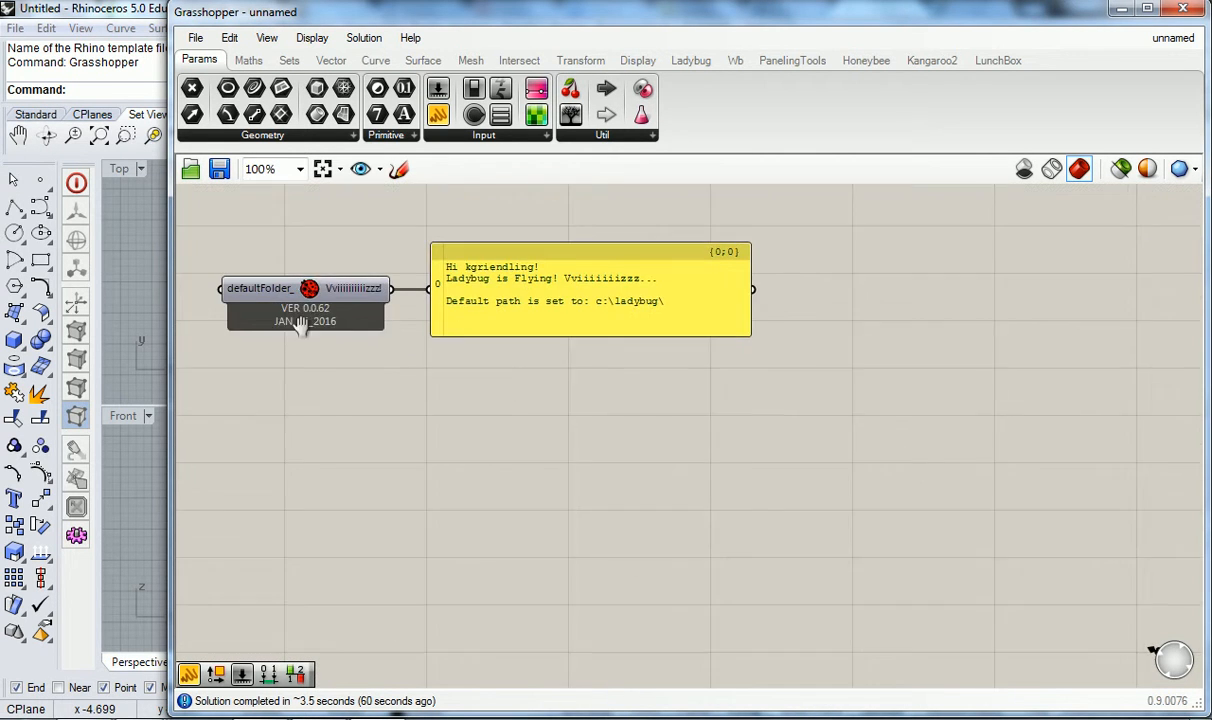
left_click(335, 298)
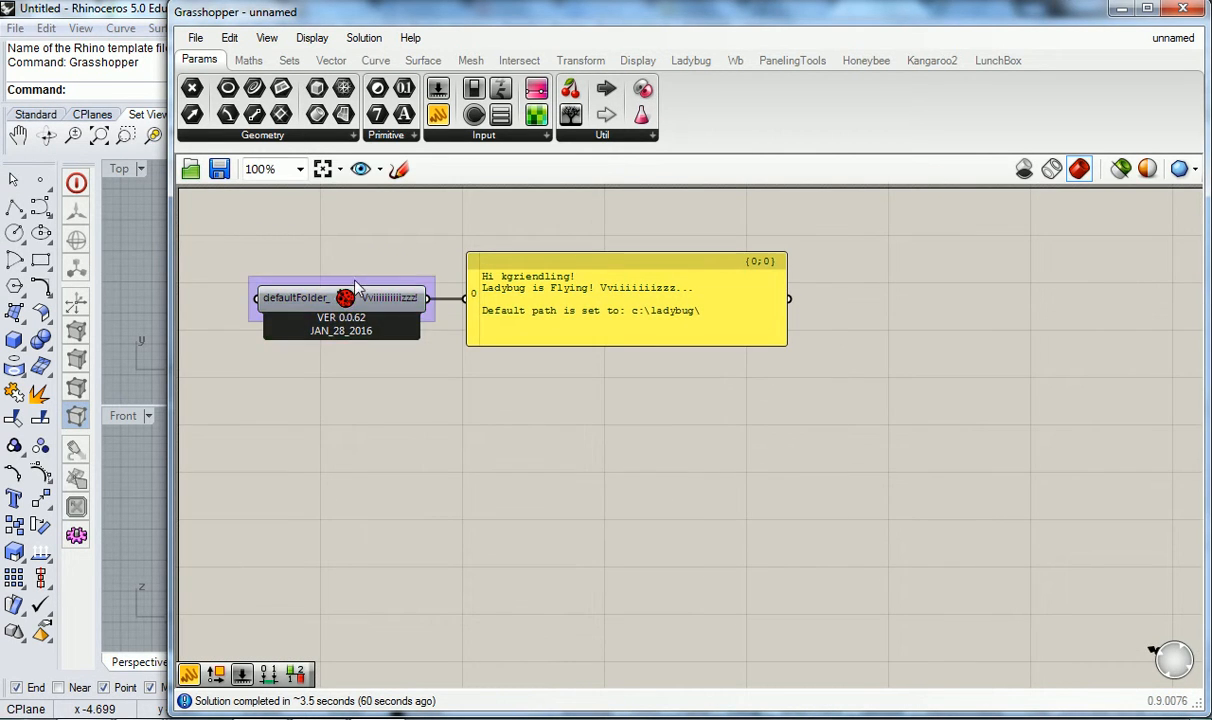
right_click(356, 284)
type("LB ")
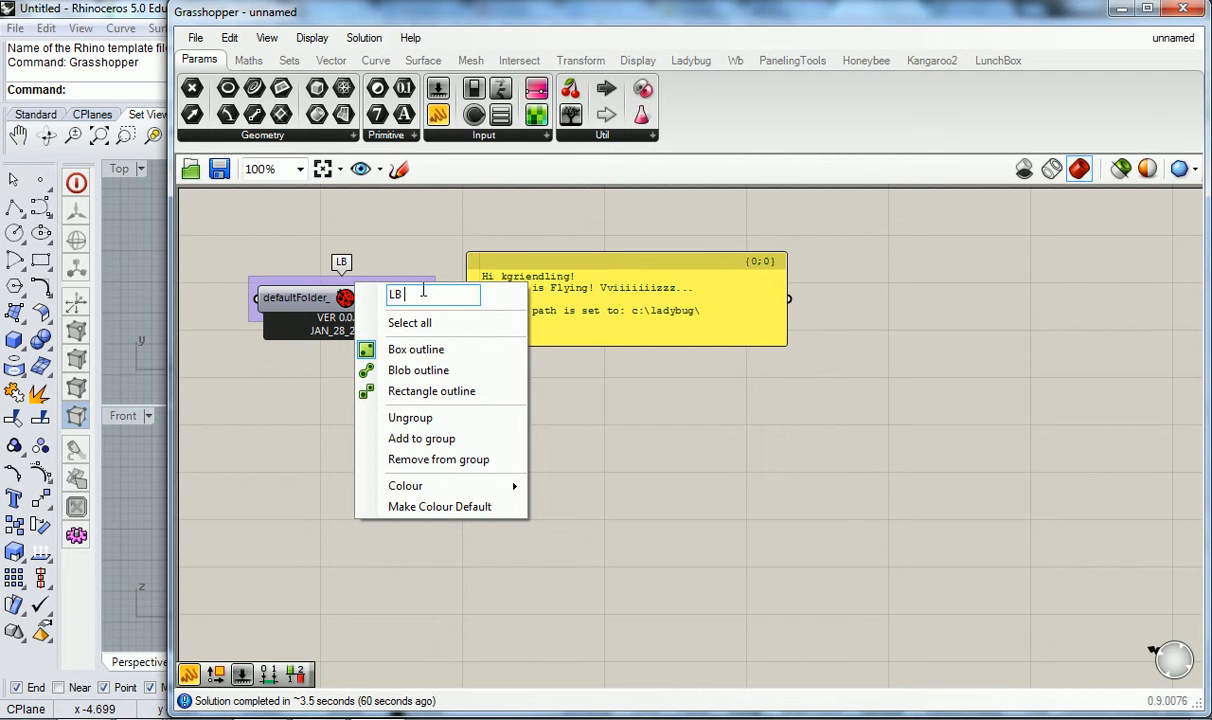
type("> LB")
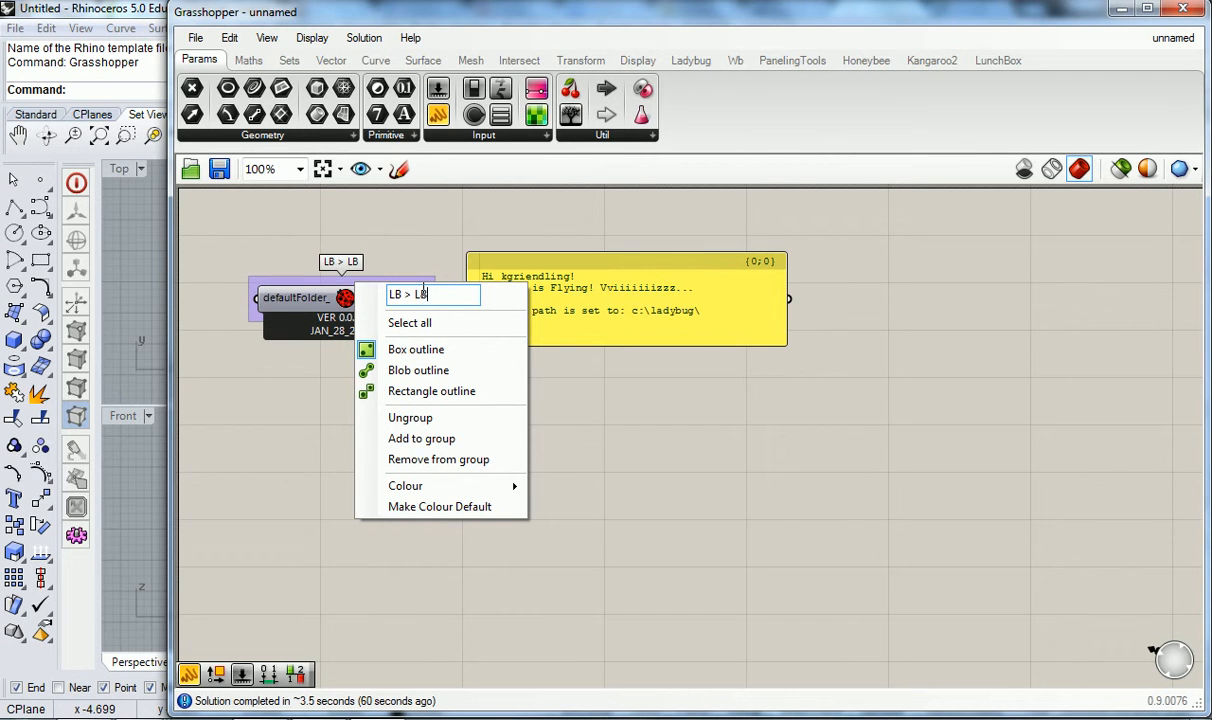
key("Return")
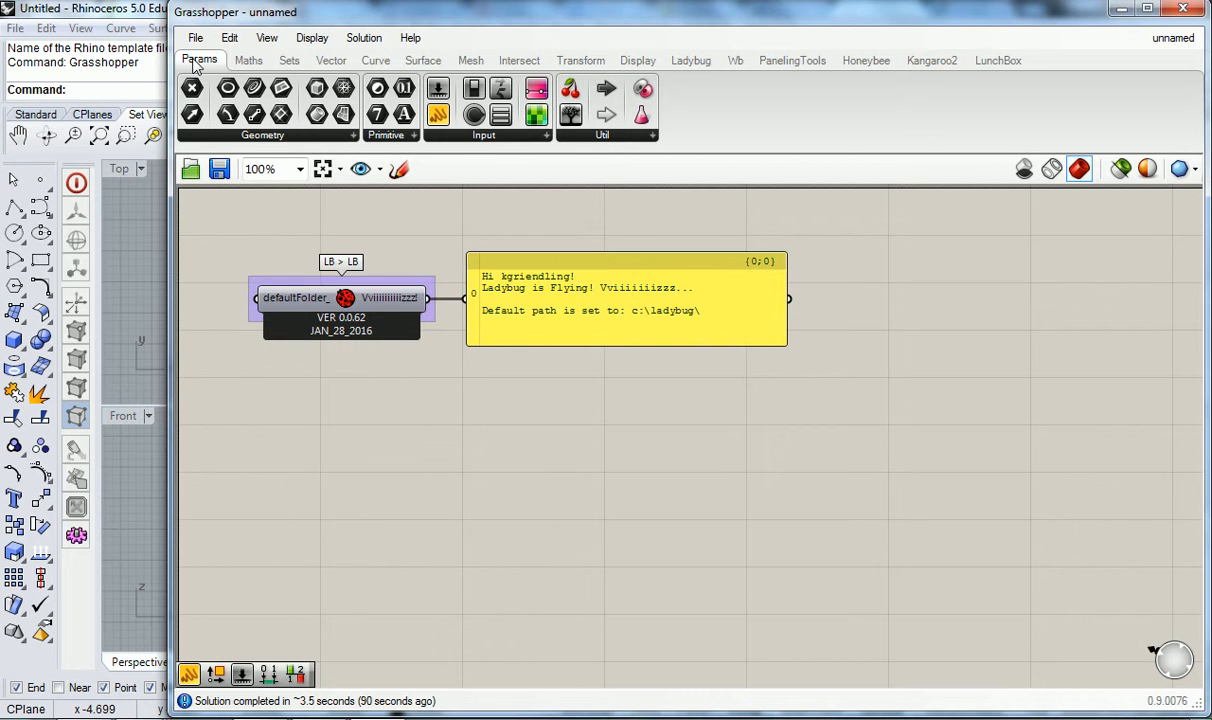
- Place a File Path parameter on the empty canvas below the Ladybug component and adjust its position
left_click(398, 136)
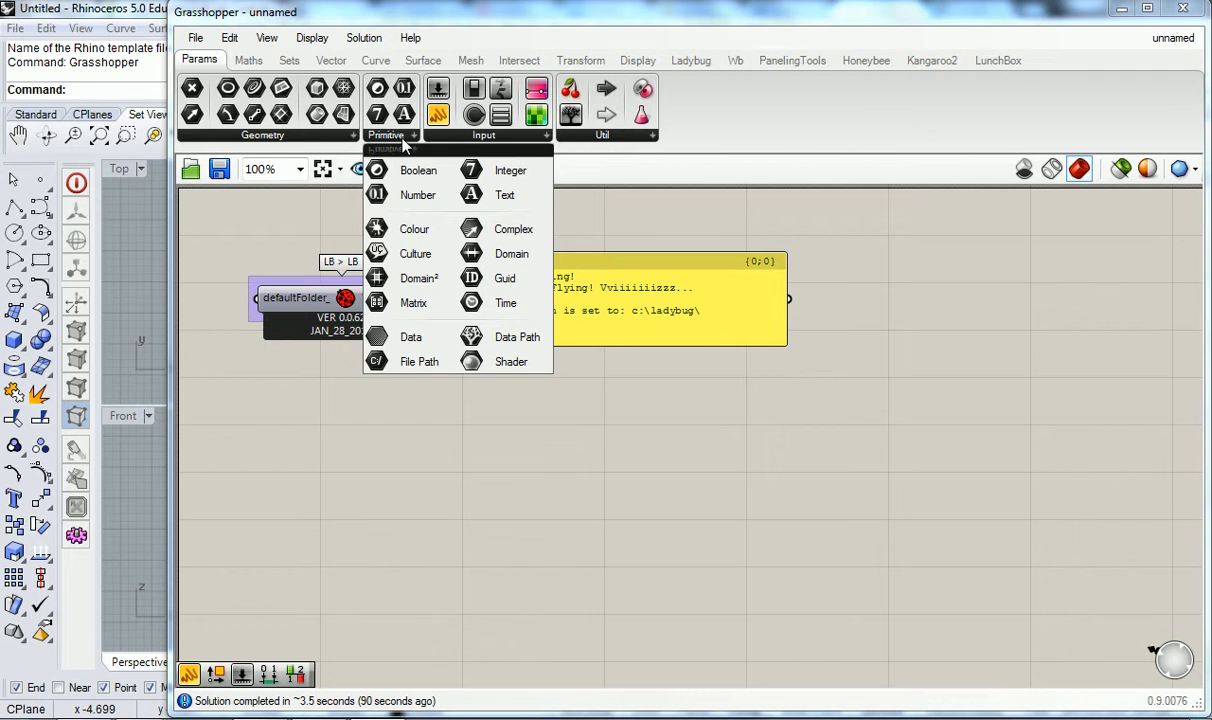
left_click(405, 362)
left_click(413, 474)
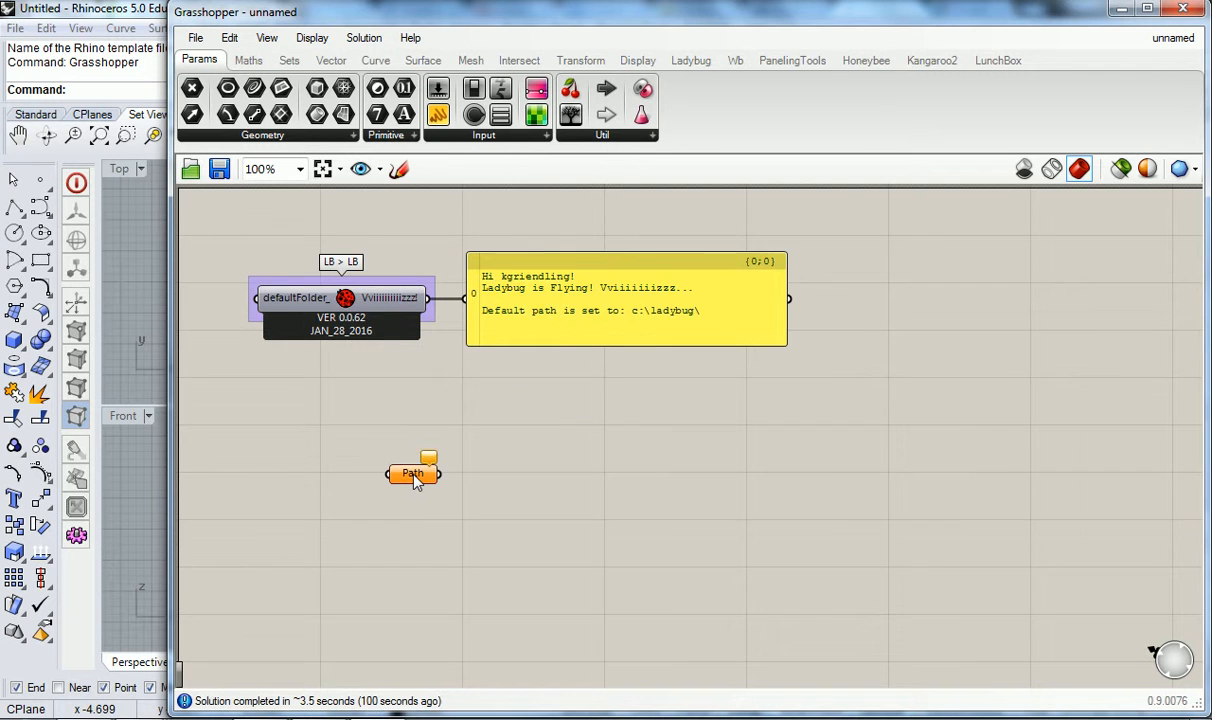
scroll(413, 475, "up", 1)
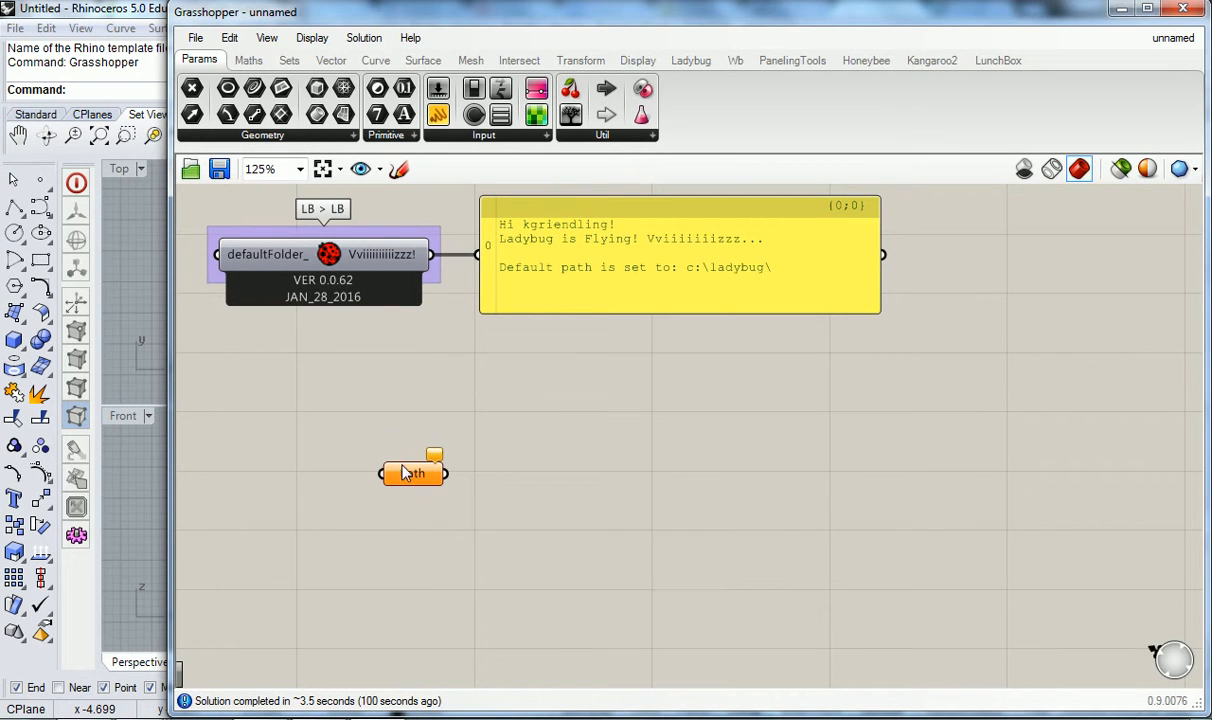
right_click_drag(390, 454, 488, 430)
left_click(514, 456)
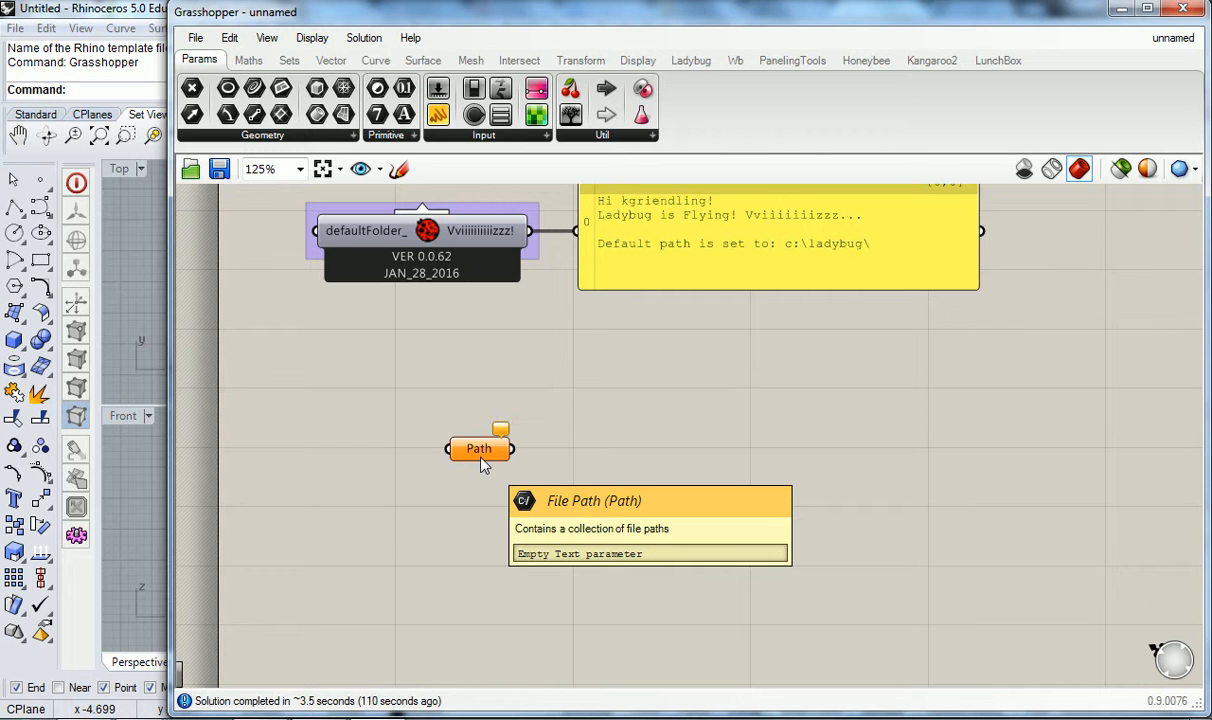
right_click(486, 452)
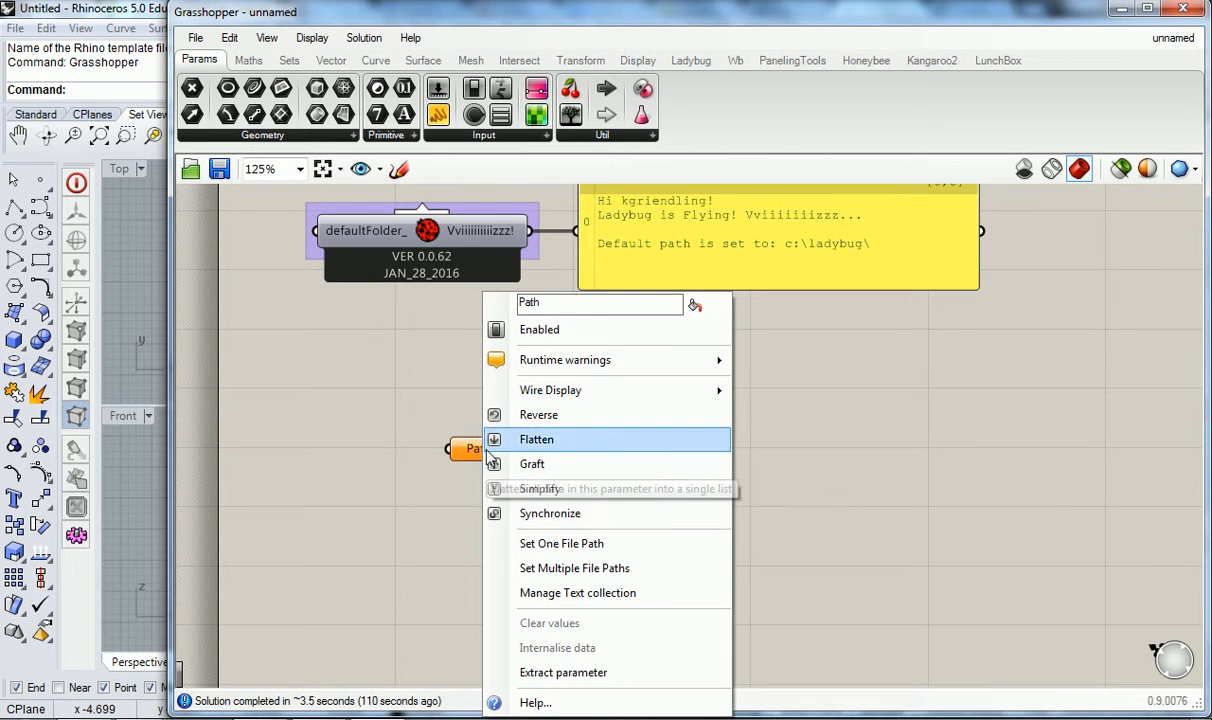
left_click(566, 546)
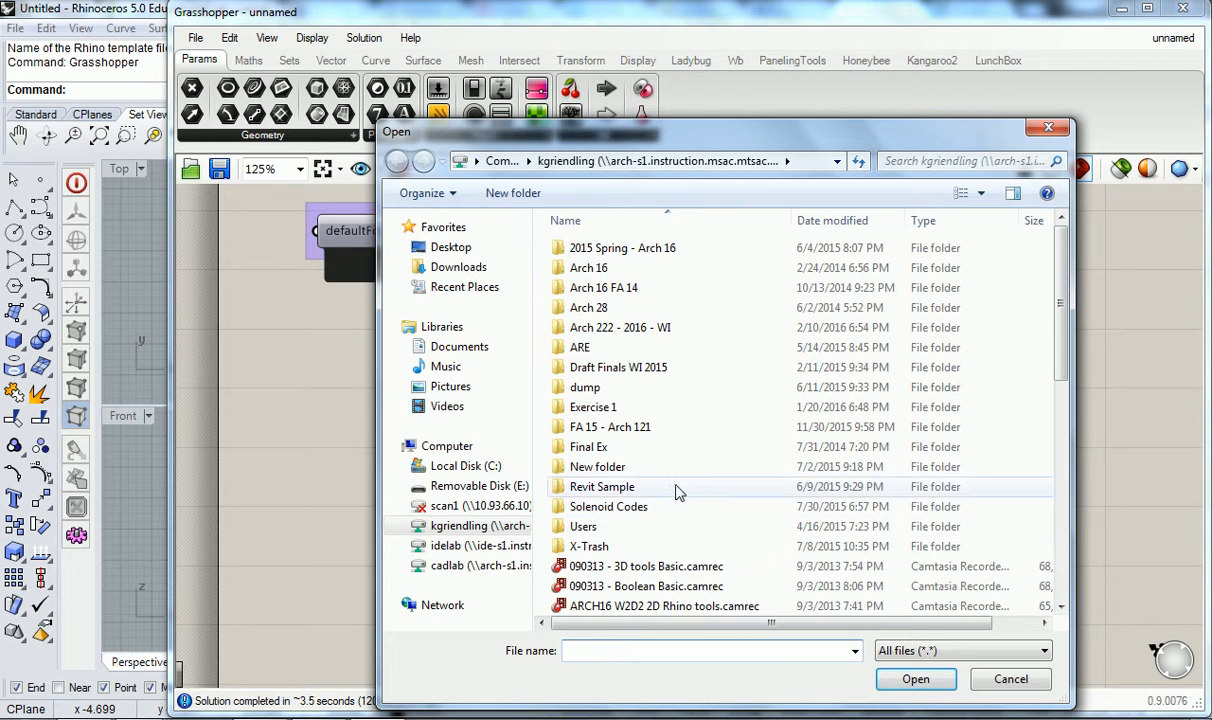
key("Escape")
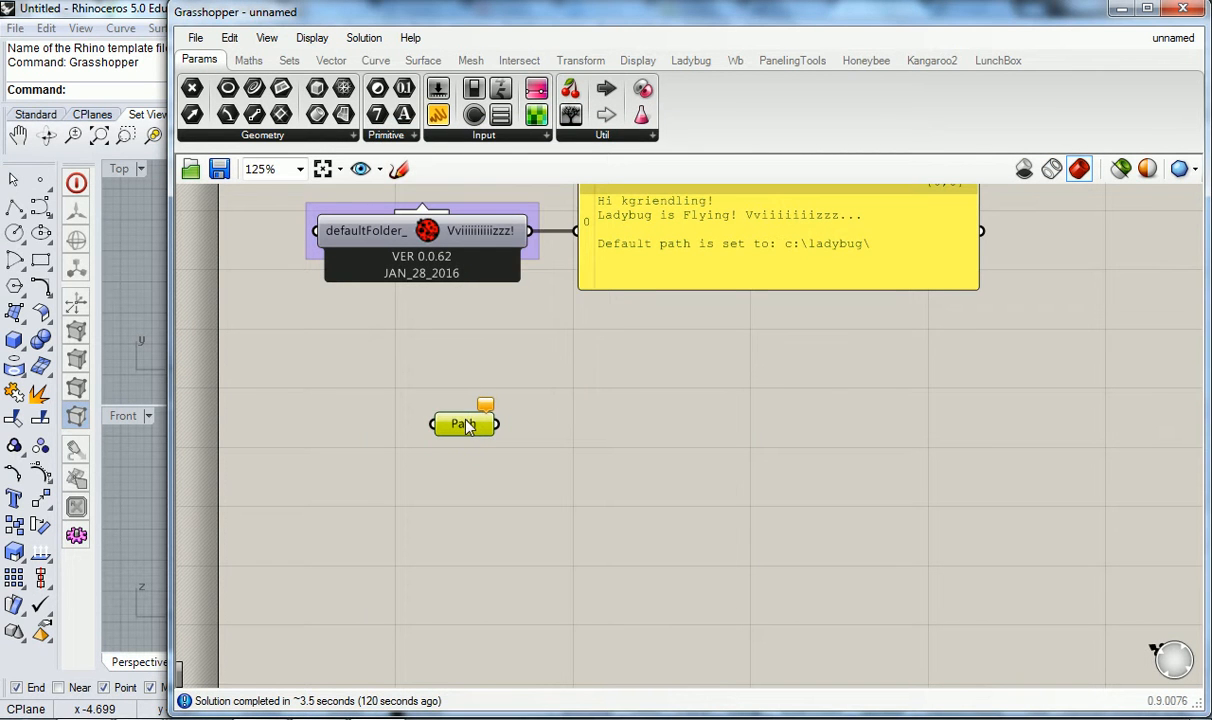
- Set the File Path parameter's single path to USA_CA_Fullerton.Muni.AP.722976_TMY3.epw from the cadlab drive's LB & HB\Weather Data folder, and deselect the parameter
right_click(466, 426)
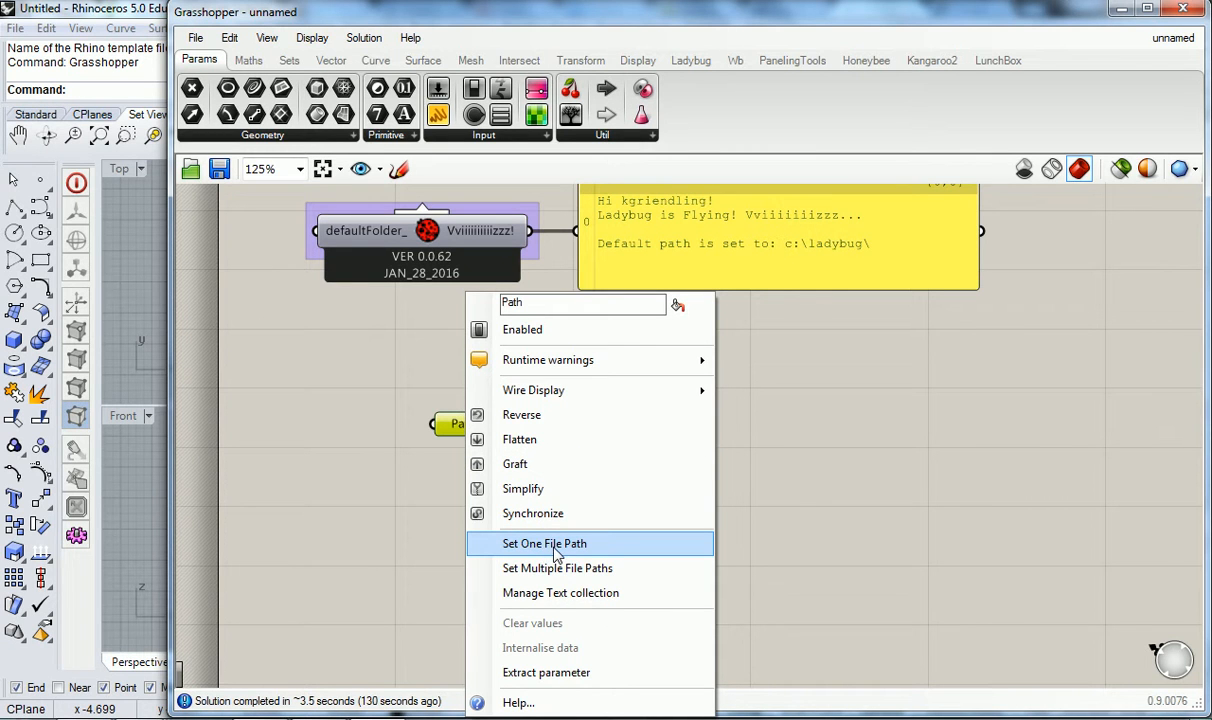
left_click(553, 545)
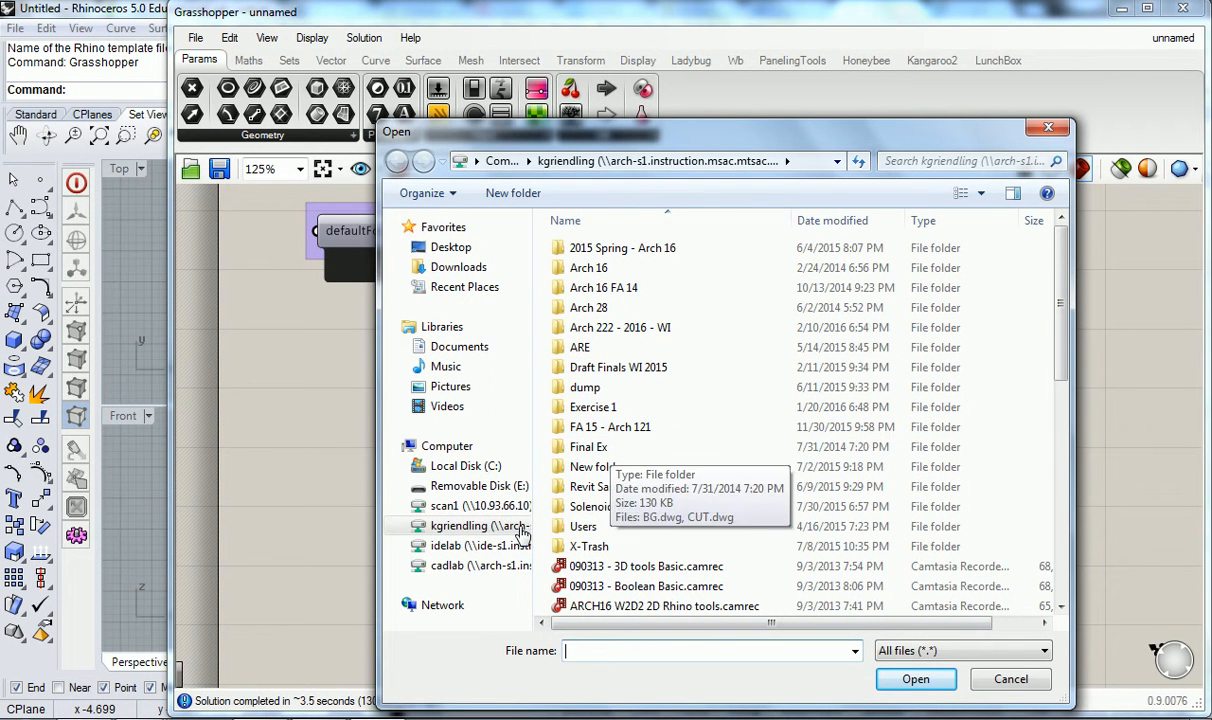
left_click(478, 566)
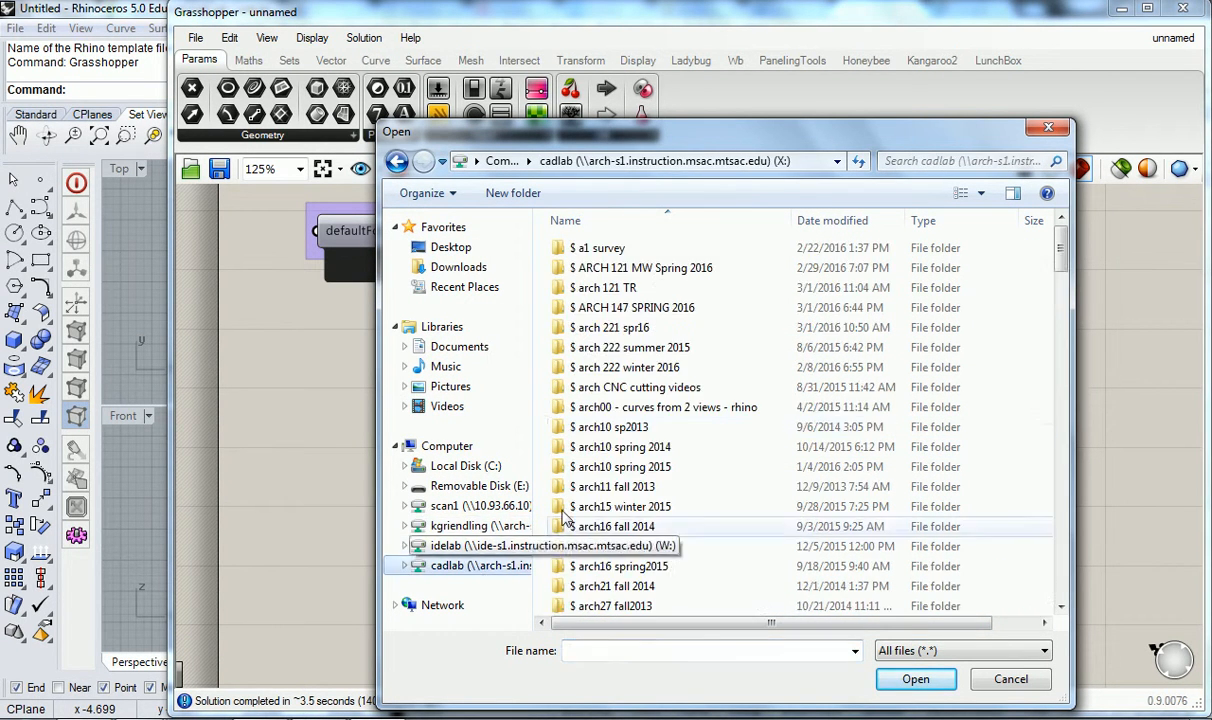
scroll(636, 437, "down", 6)
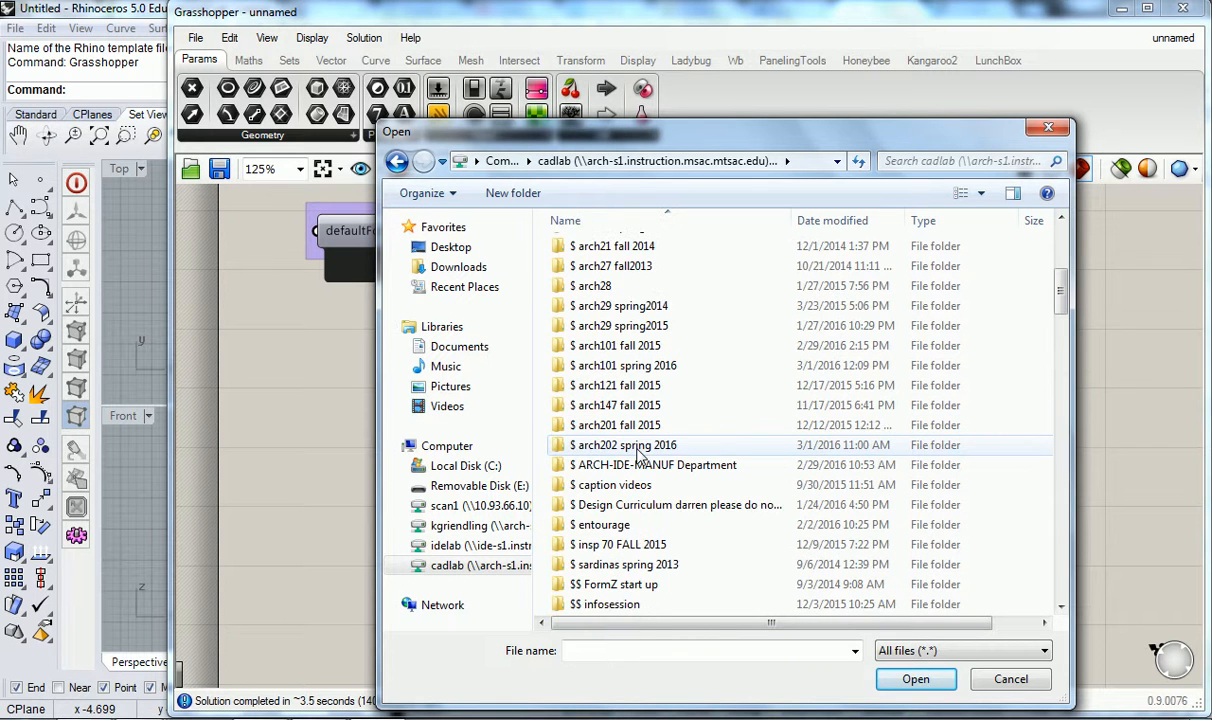
scroll(637, 455, "down", 10)
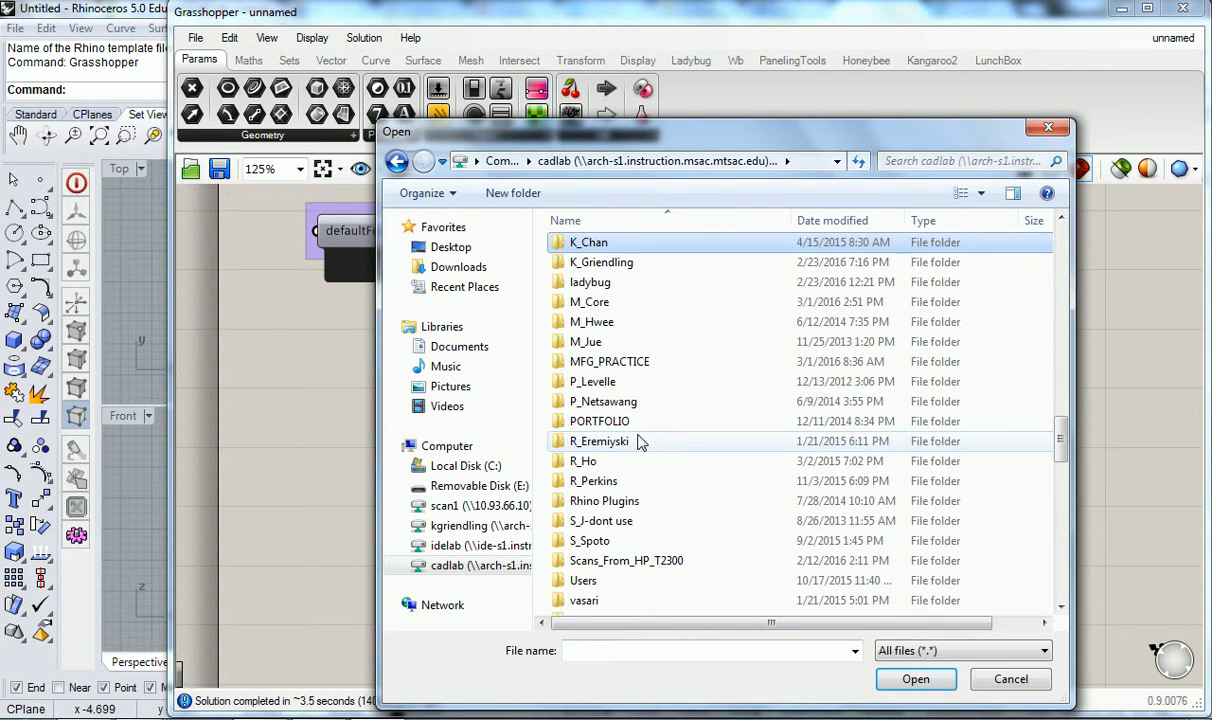
double_click(565, 250)
double_click(605, 367)
double_click(605, 270)
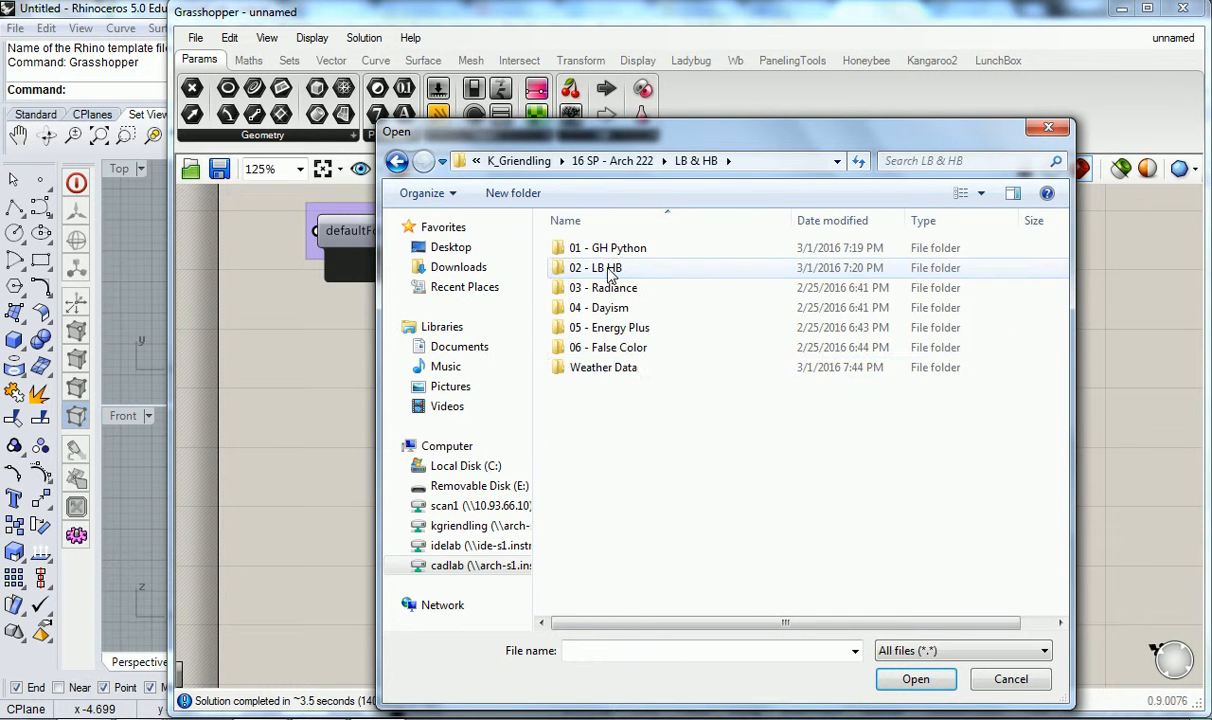
double_click(603, 368)
left_click(605, 249)
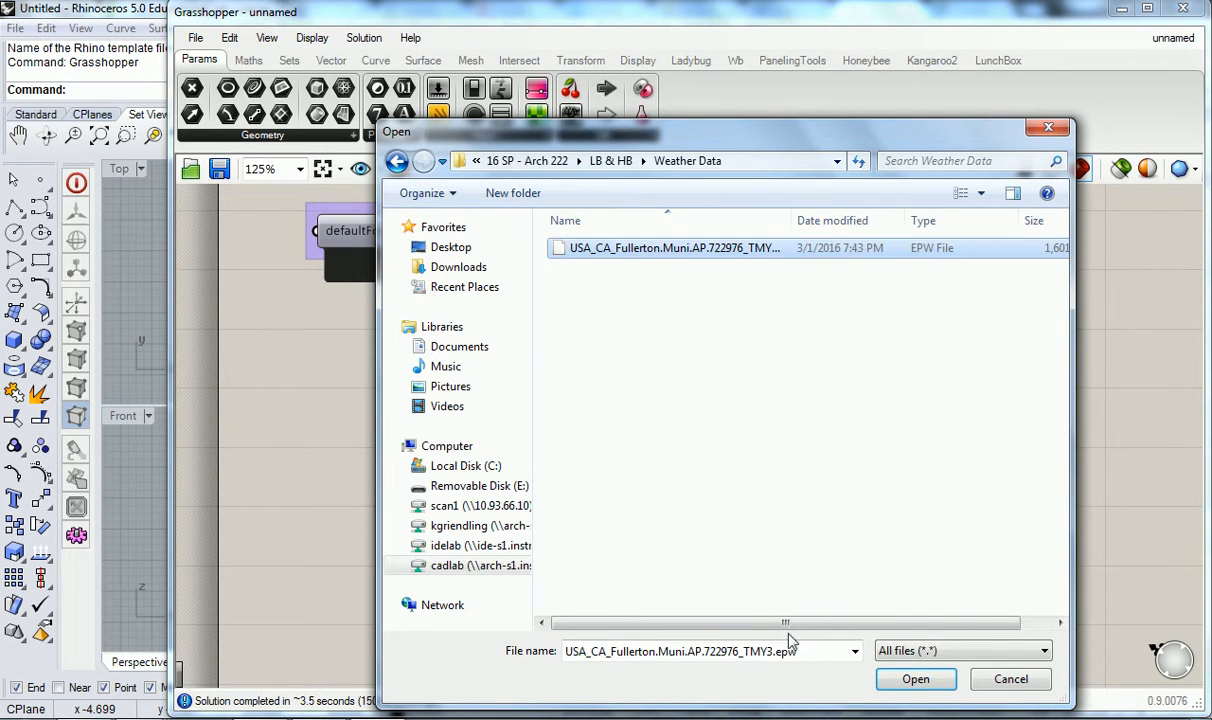
left_click(915, 680)
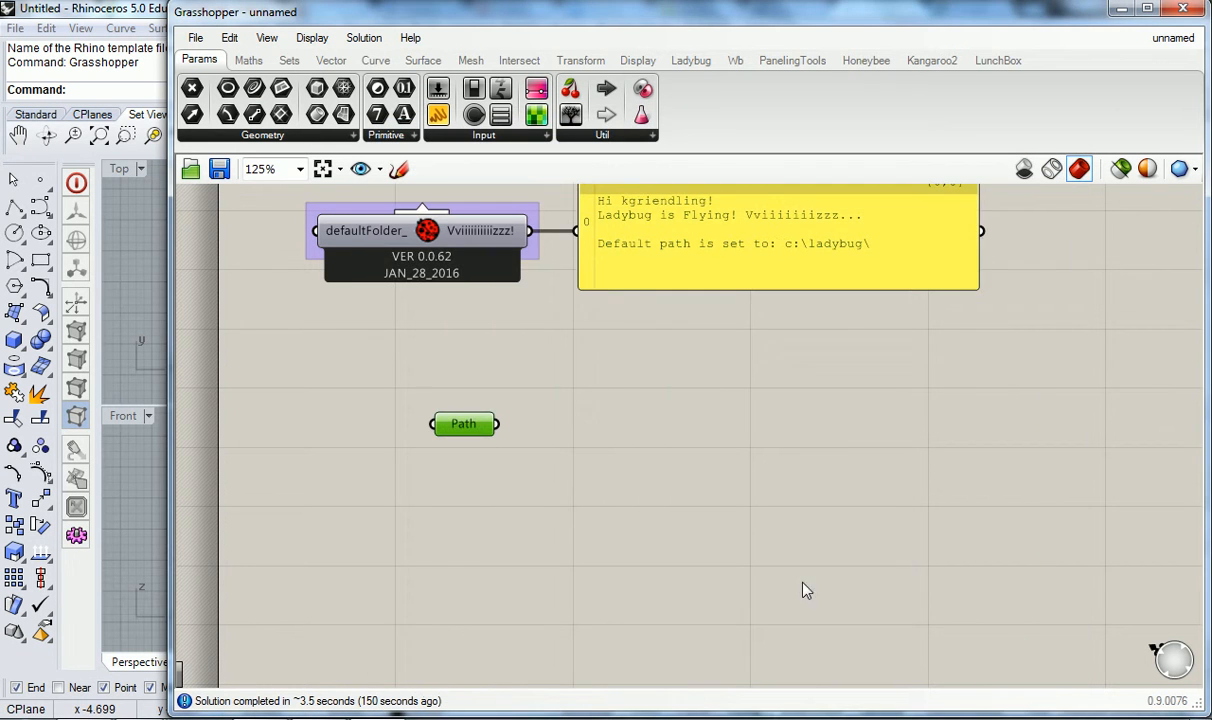
left_click(521, 376)
- Rename the File Path parameter as Fullerton
scroll(521, 376, "down", 1)
scroll(521, 376, "up", 1)
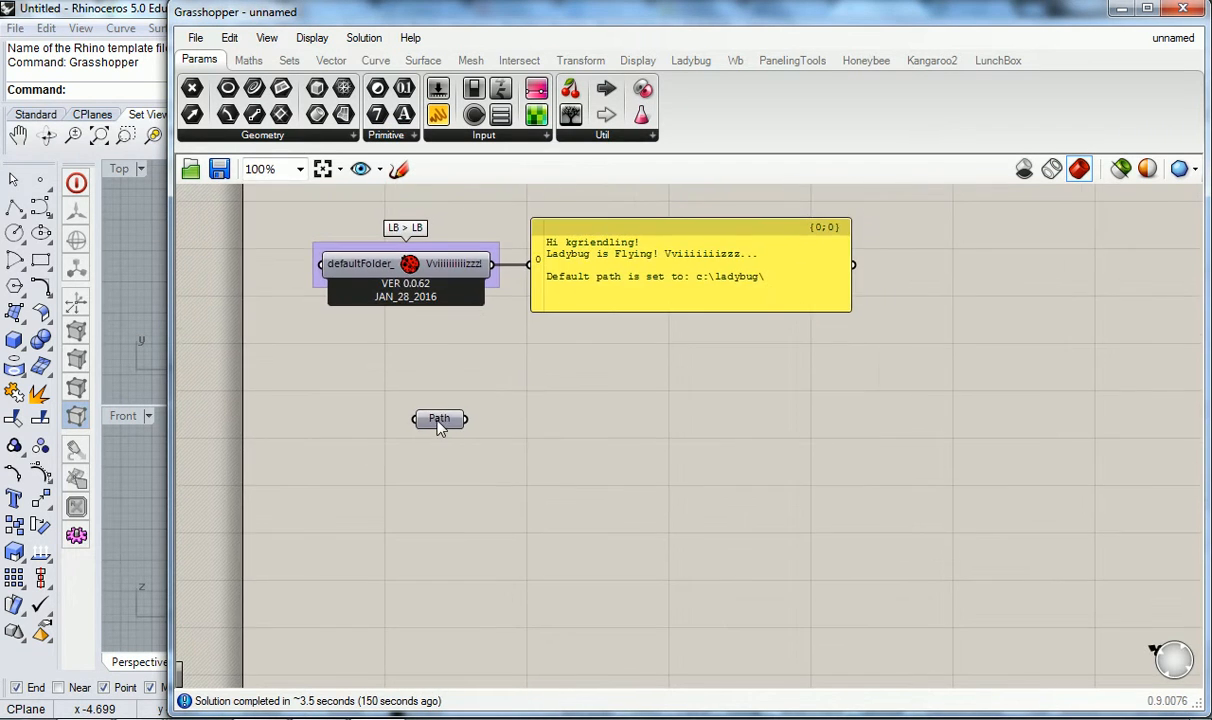
mouse_move(440, 425)
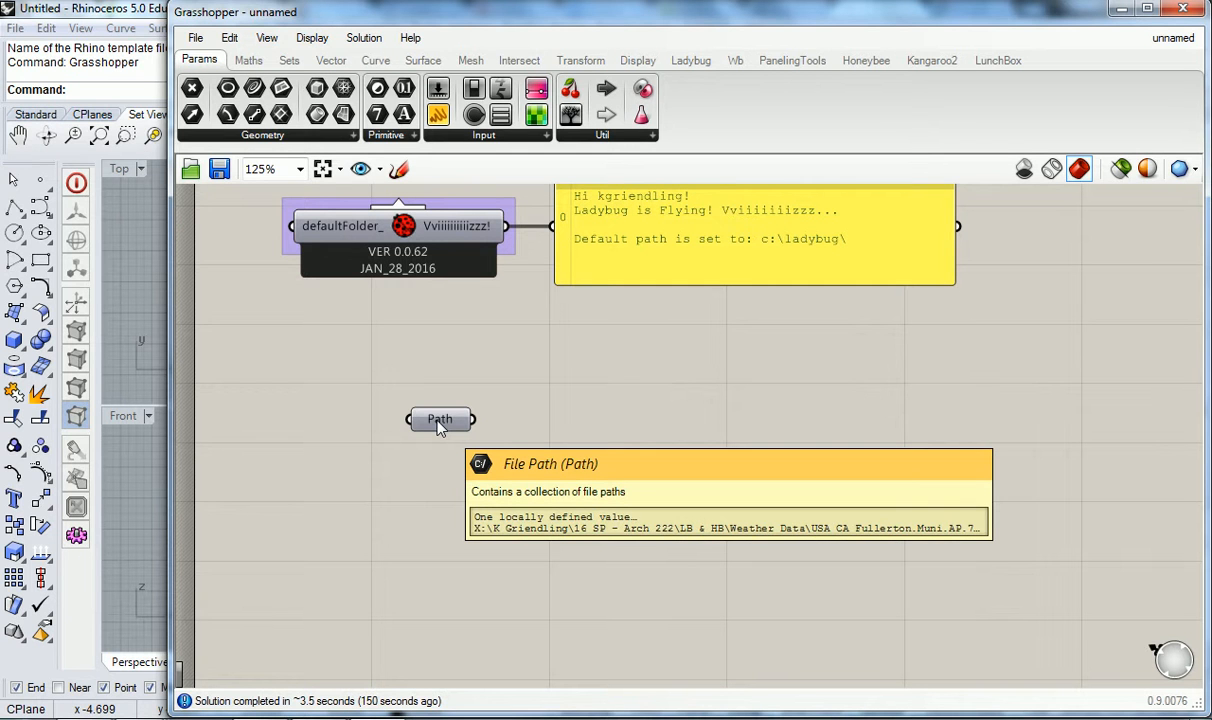
right_click(440, 420)
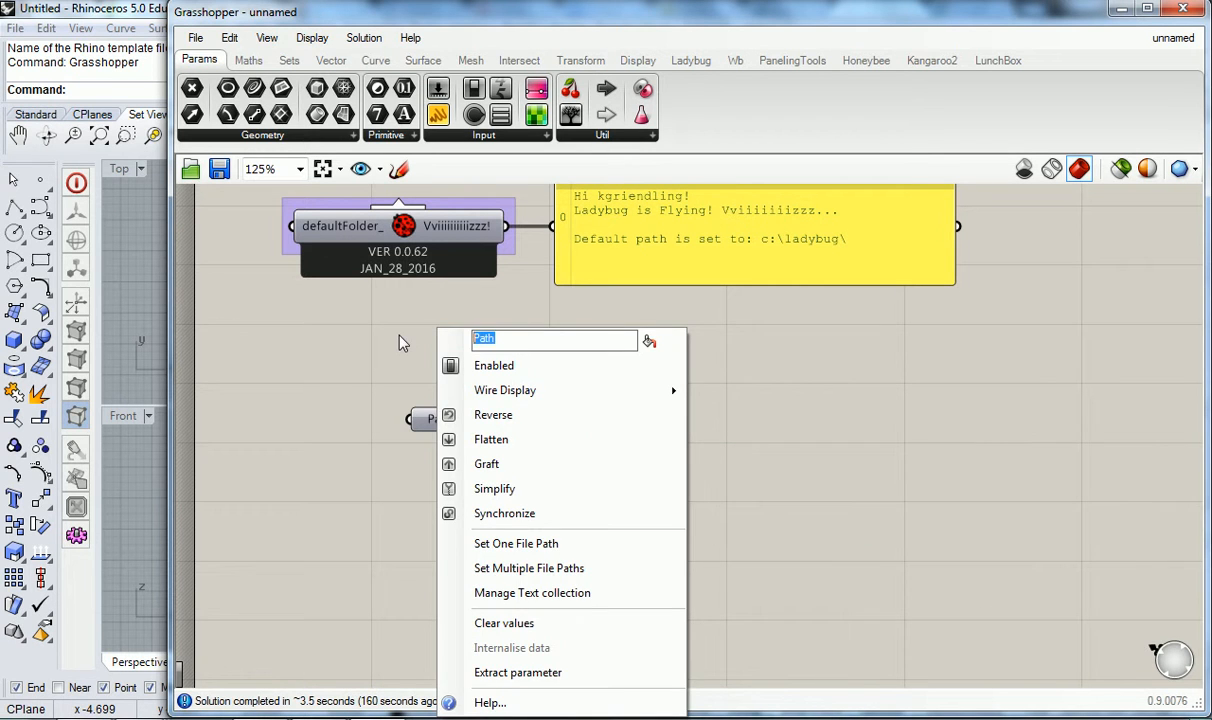
type("Fullerton")
key("Return")
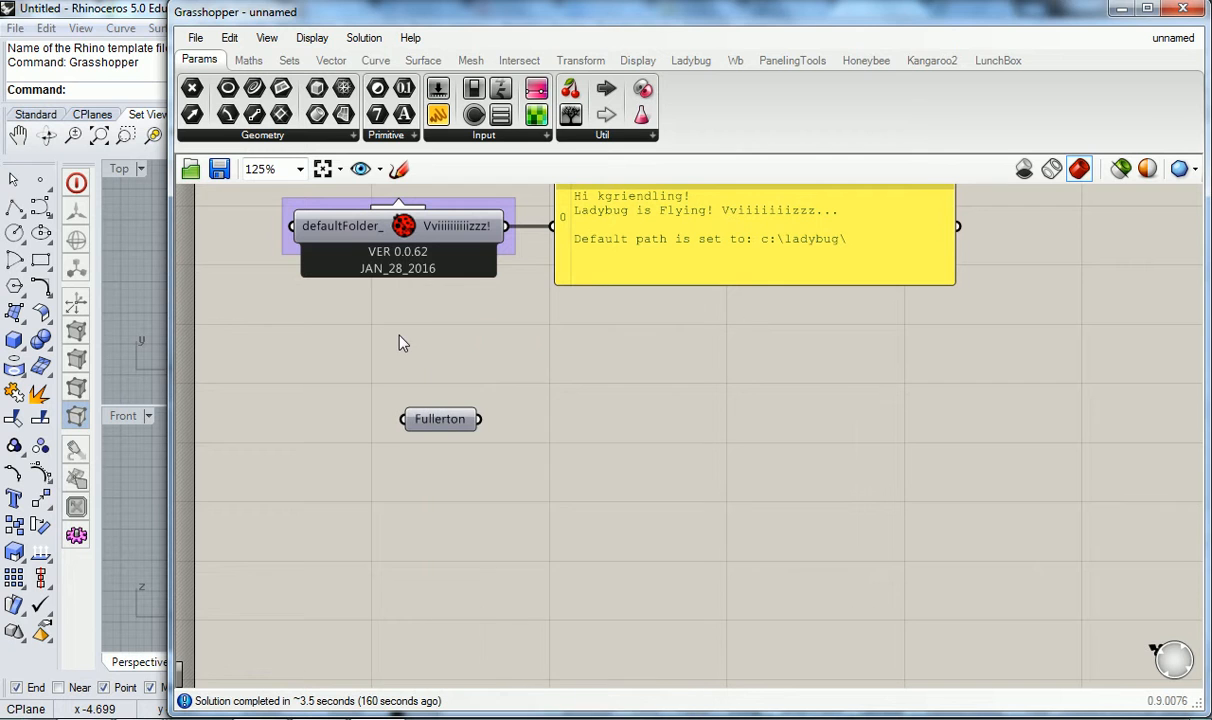
- Connect the Fullerton parameter's output to a new Panel beside it, widened so the file path fits on two lines
mouse_move(445, 424)
left_click_drag(437, 114, 643, 437)
left_click_drag(736, 486, 938, 450)
left_click_drag(480, 419, 600, 420)
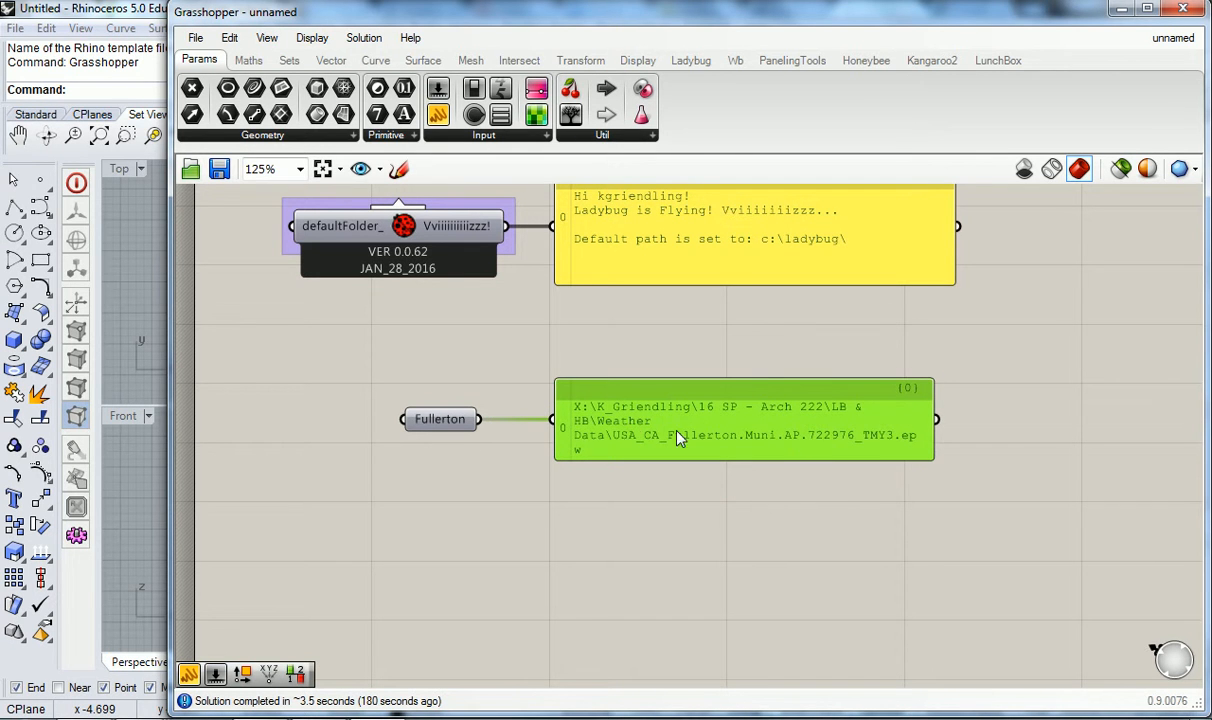
left_click_drag(918, 447, 1066, 452)
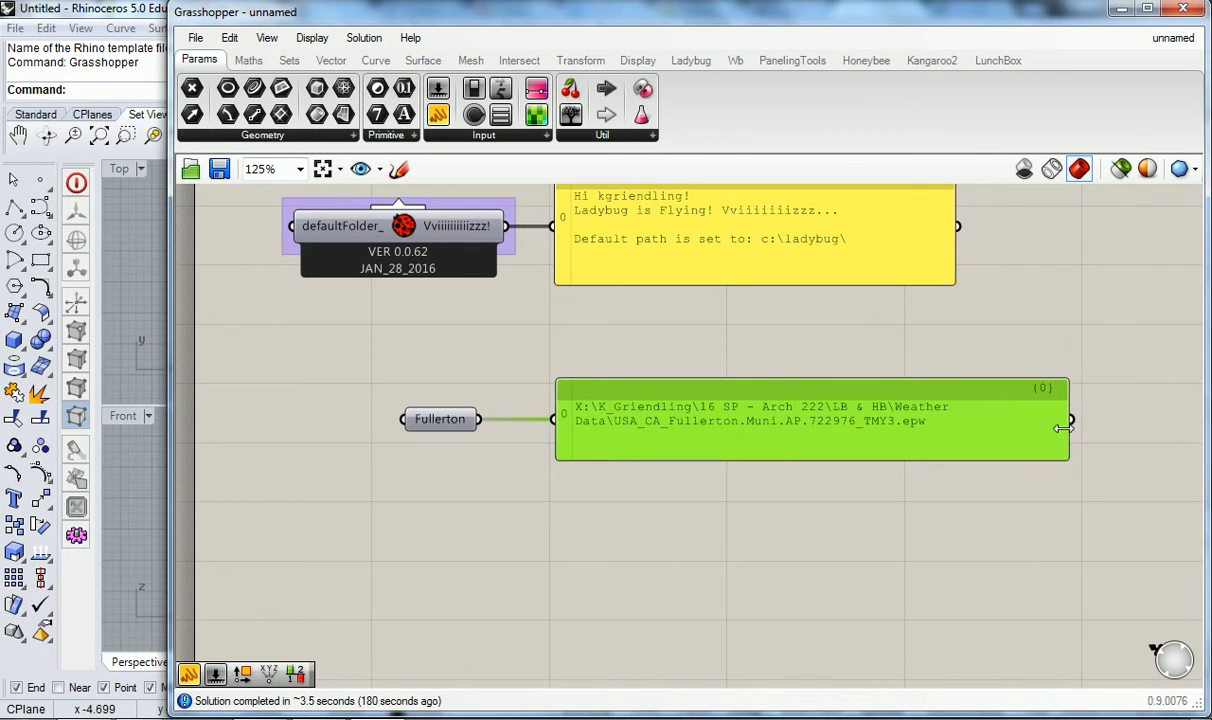
left_click(840, 465)
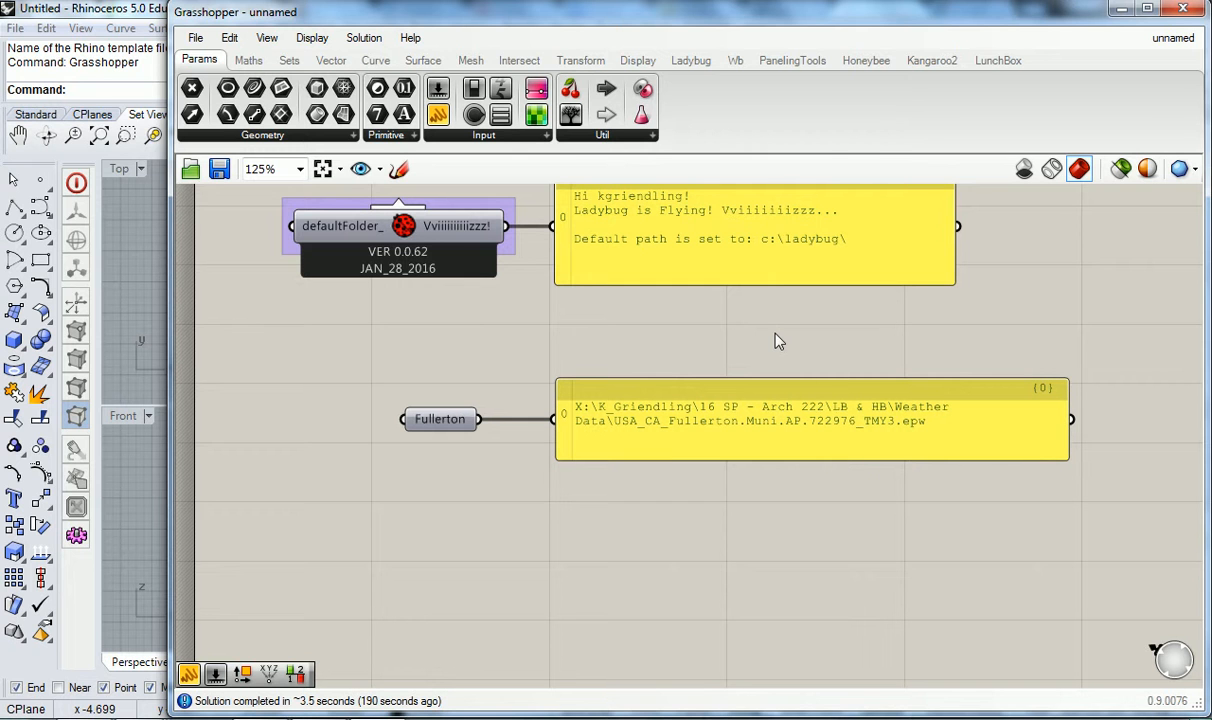
- Group the Fullerton parameter on its own and label the group "PAram > Prim > File Path"
right_click_drag(770, 347, 690, 411)
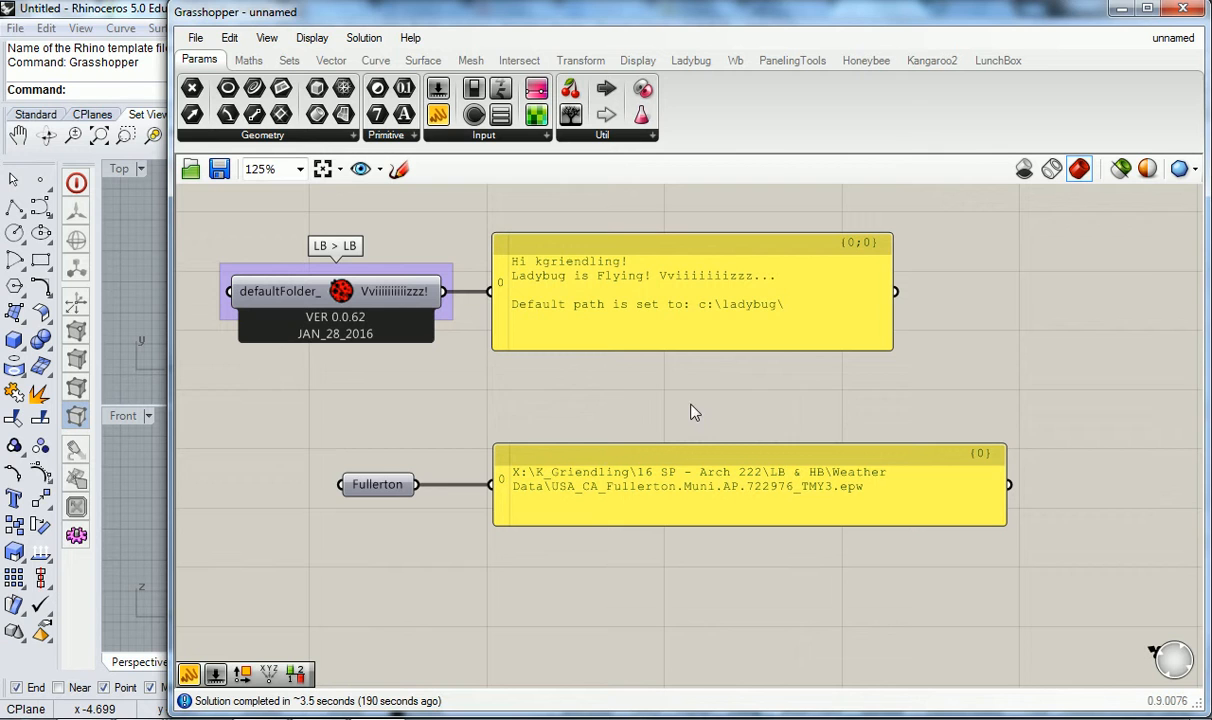
left_click(388, 494)
key("ctrl+g")
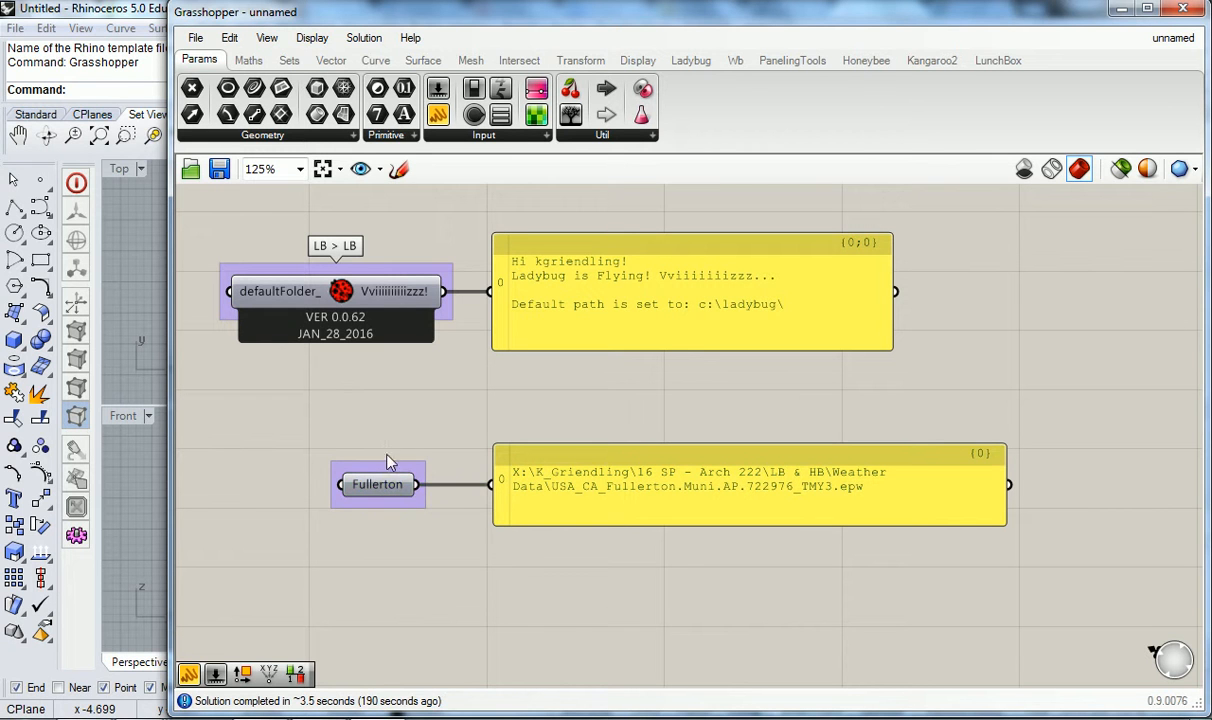
right_click(391, 467)
type("PAram")
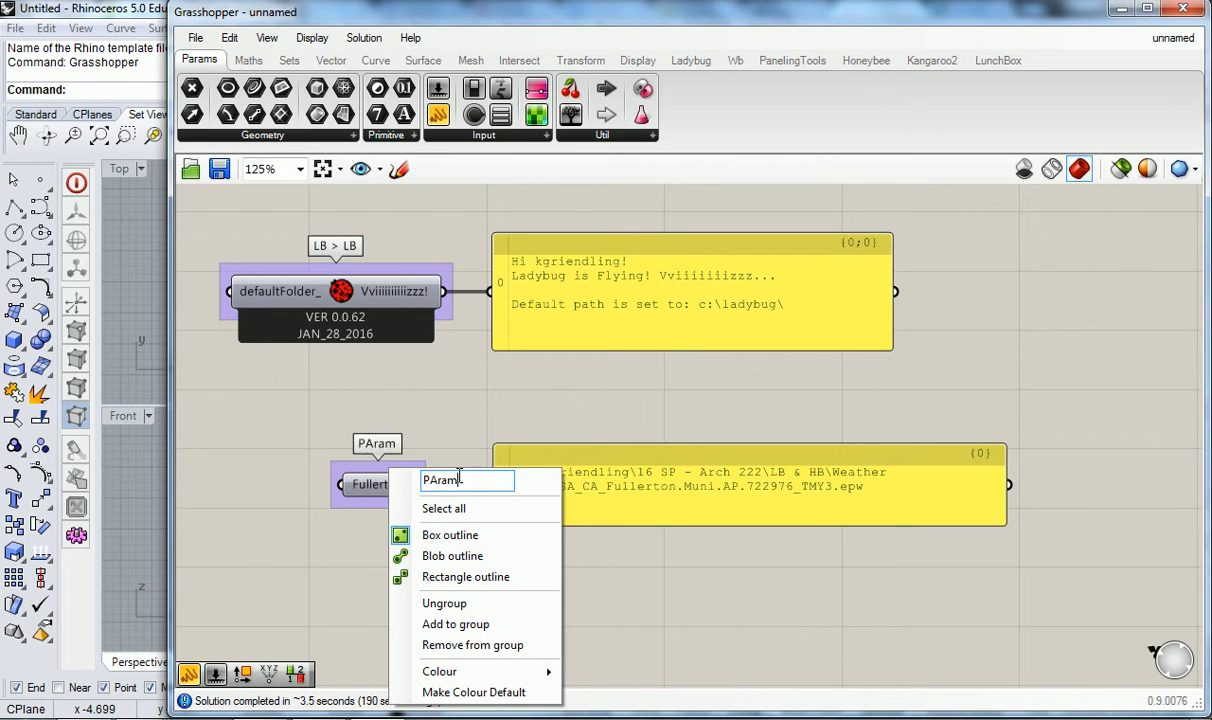
type(" > Prim")
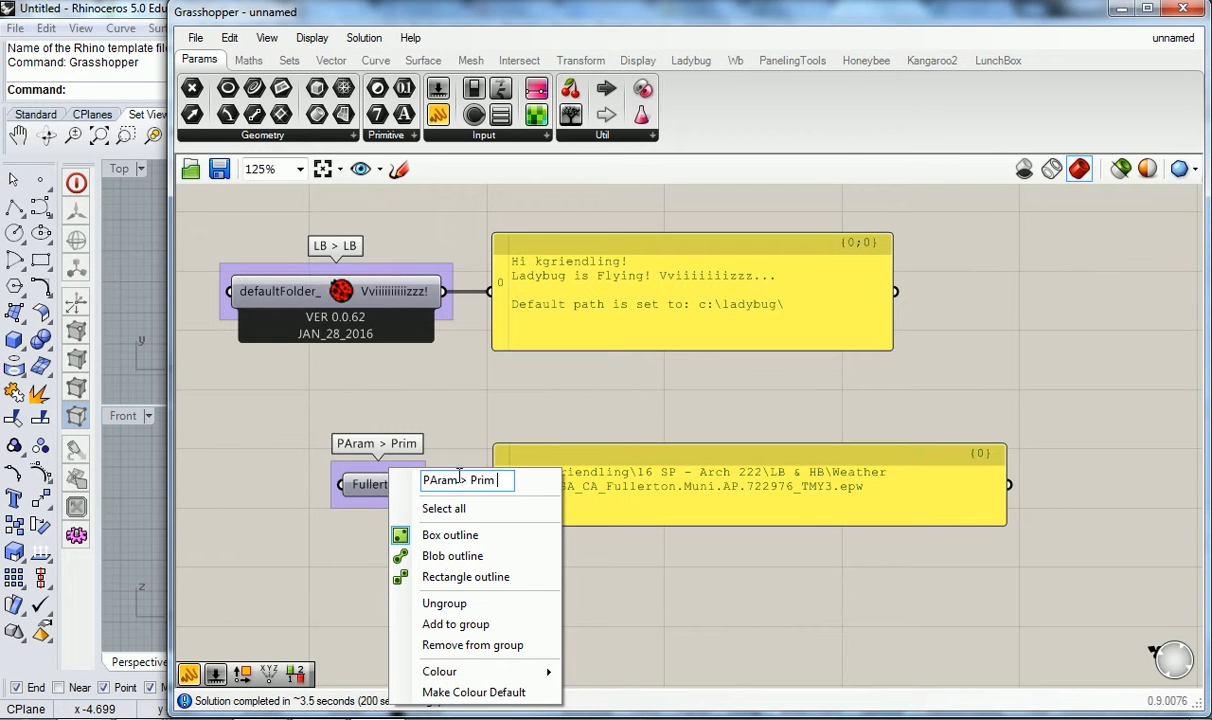
type(" > File Path")
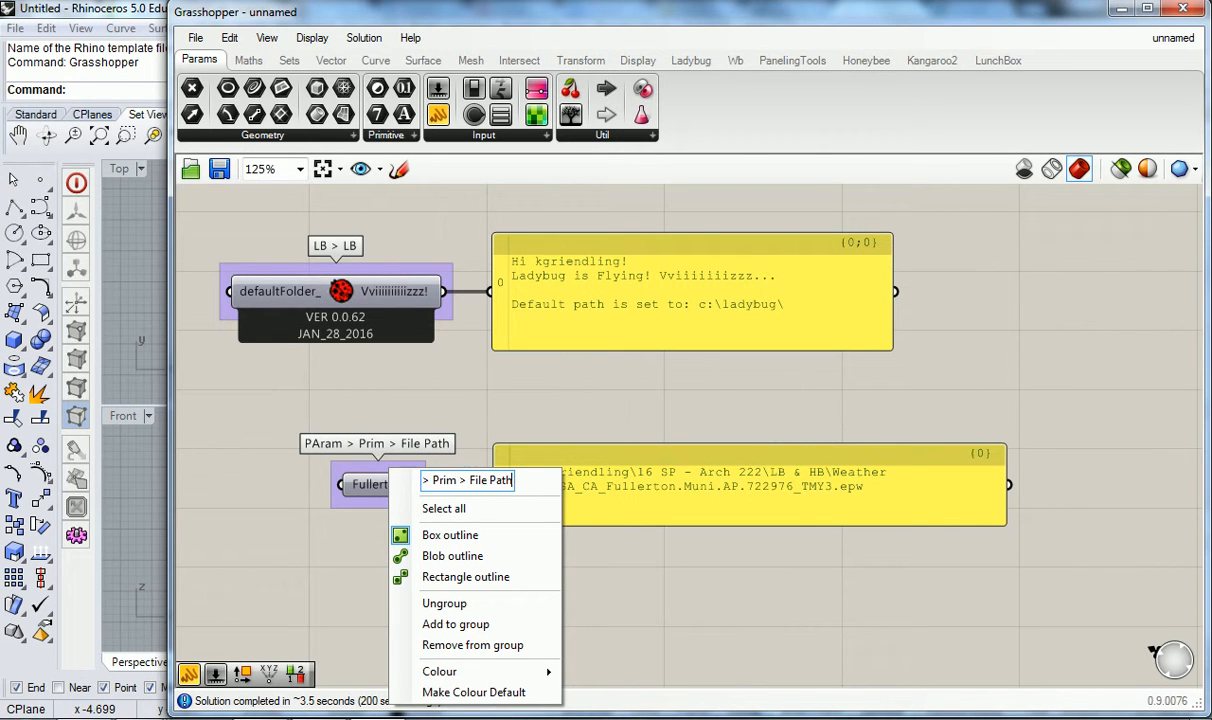
key("Return")
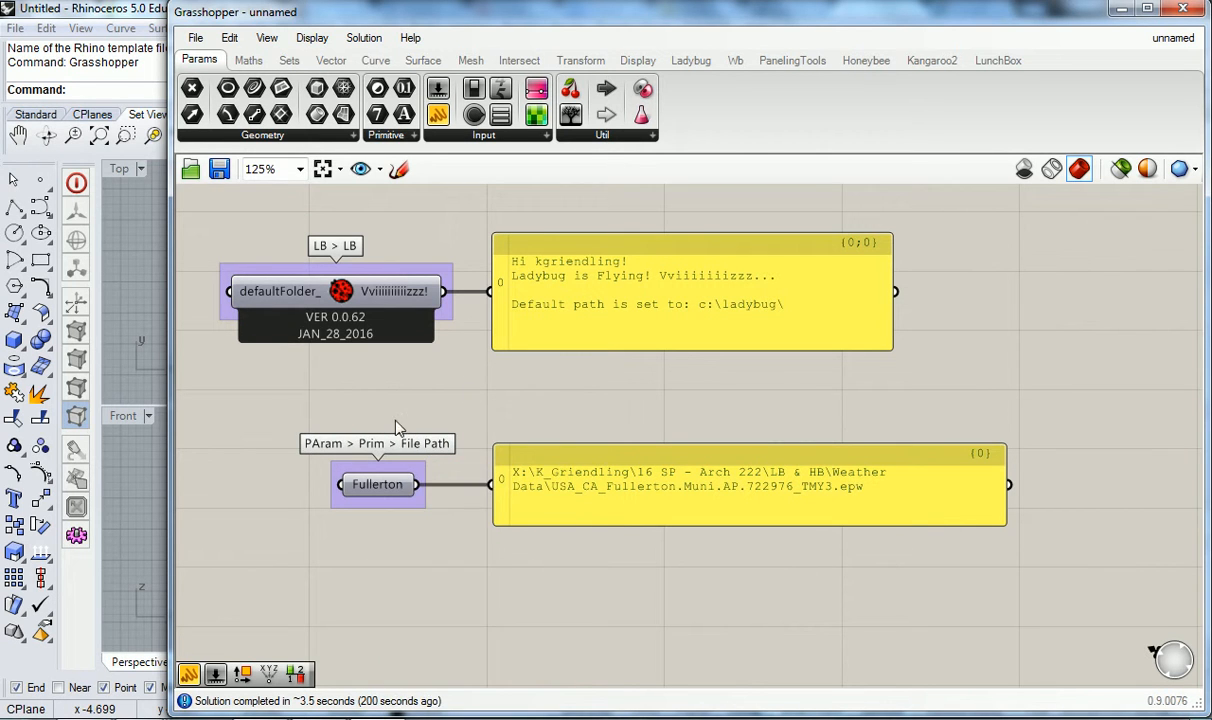
- Review the Ladybug and Fullerton file path components with their panels, and check where each component is found in the component library
scroll(400, 411, "down", 1)
mouse_move(472, 433)
right_mouse_down()
mouse_move(465, 414)
mouse_move(493, 440)
right_mouse_up()
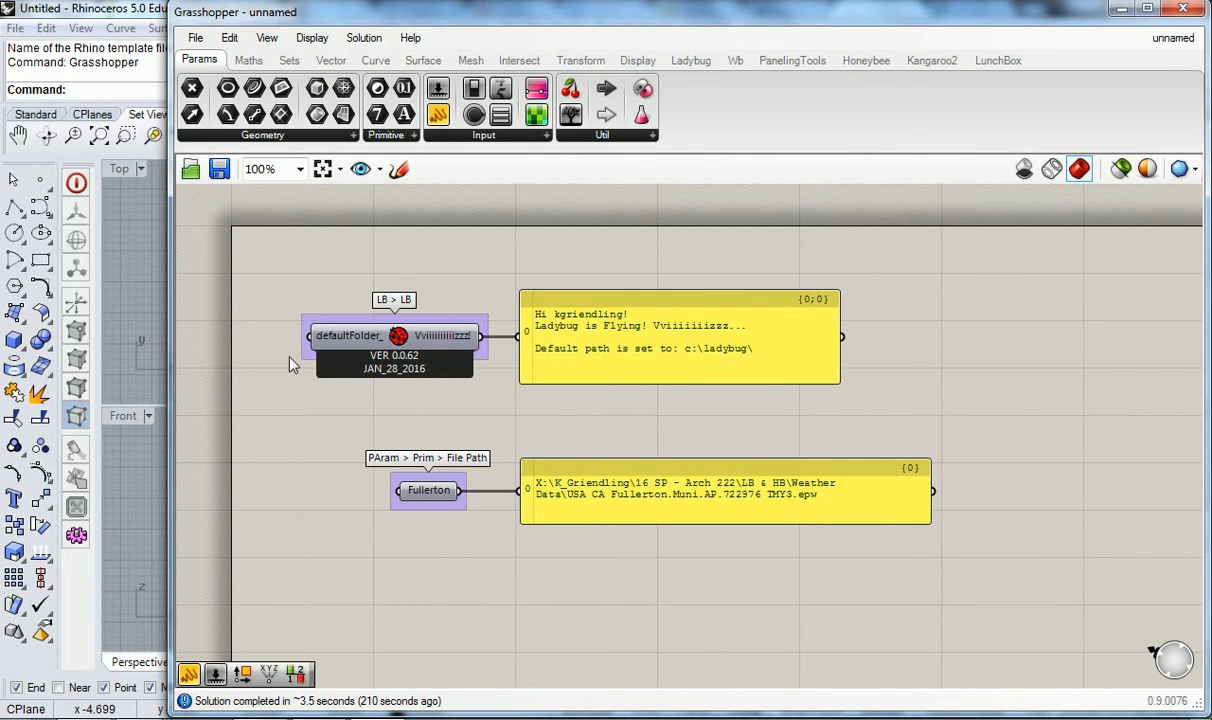
left_click(704, 62)
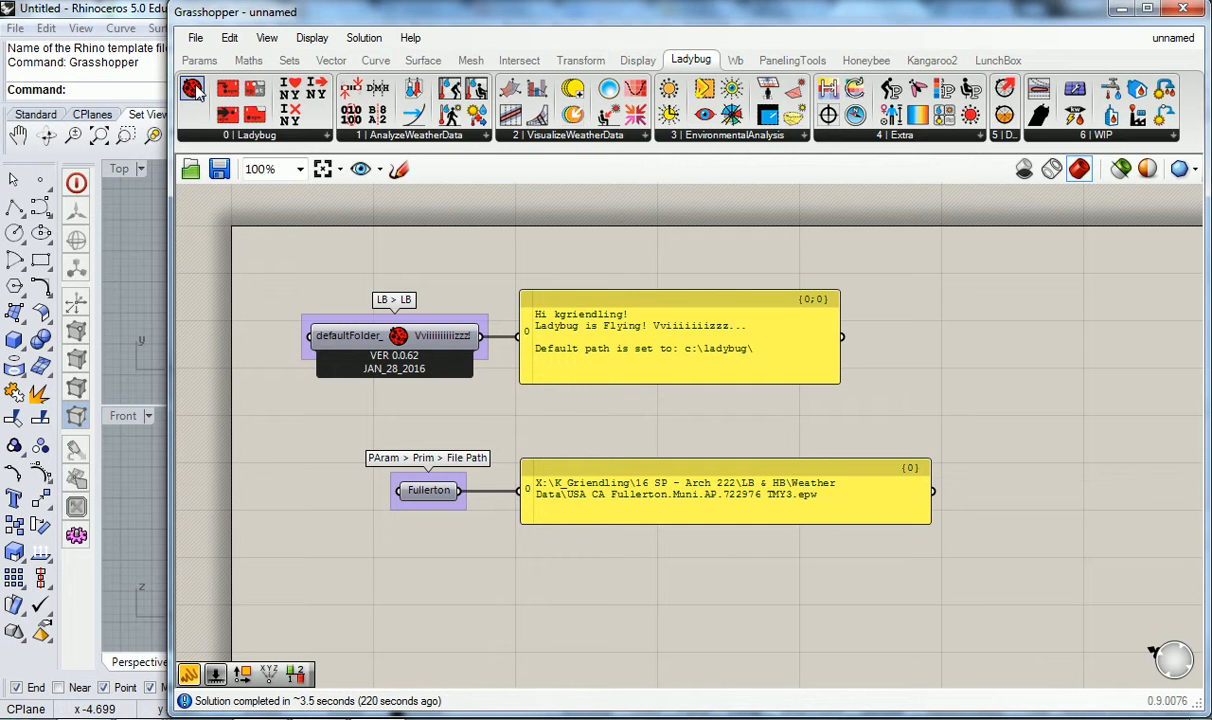
left_click_drag(196, 91, 379, 262)
left_click(708, 362)
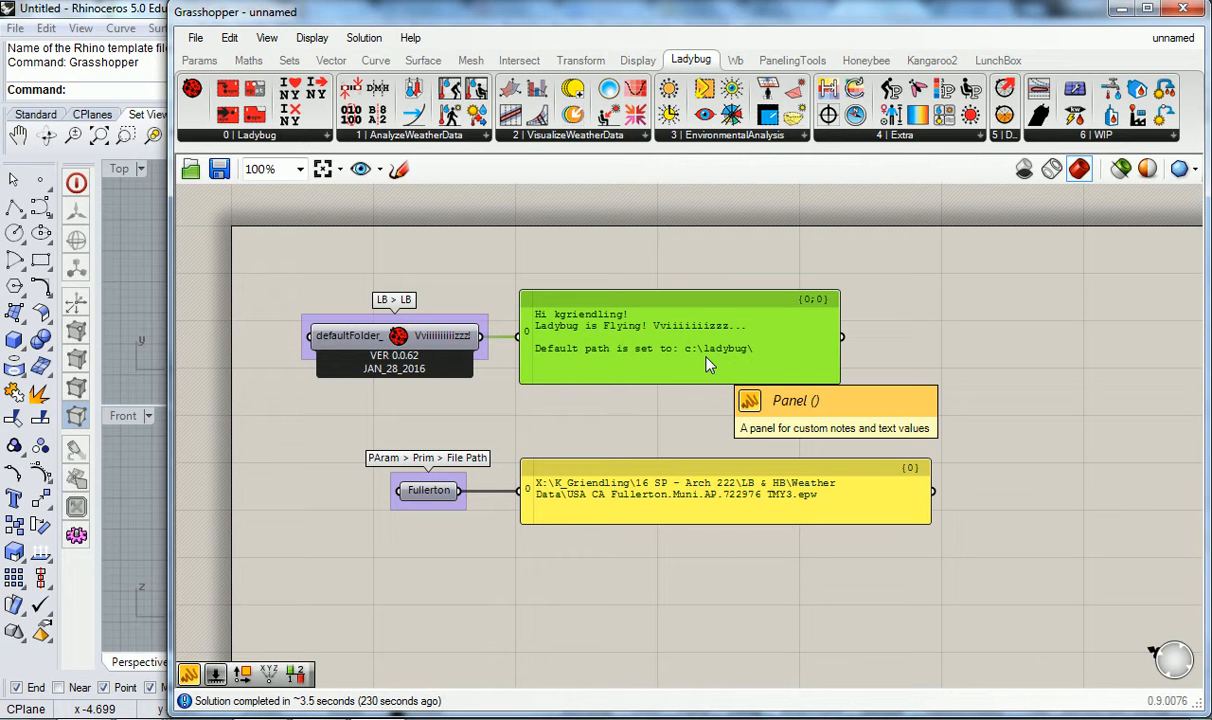
left_click(590, 422)
left_click_drag(487, 421, 365, 532)
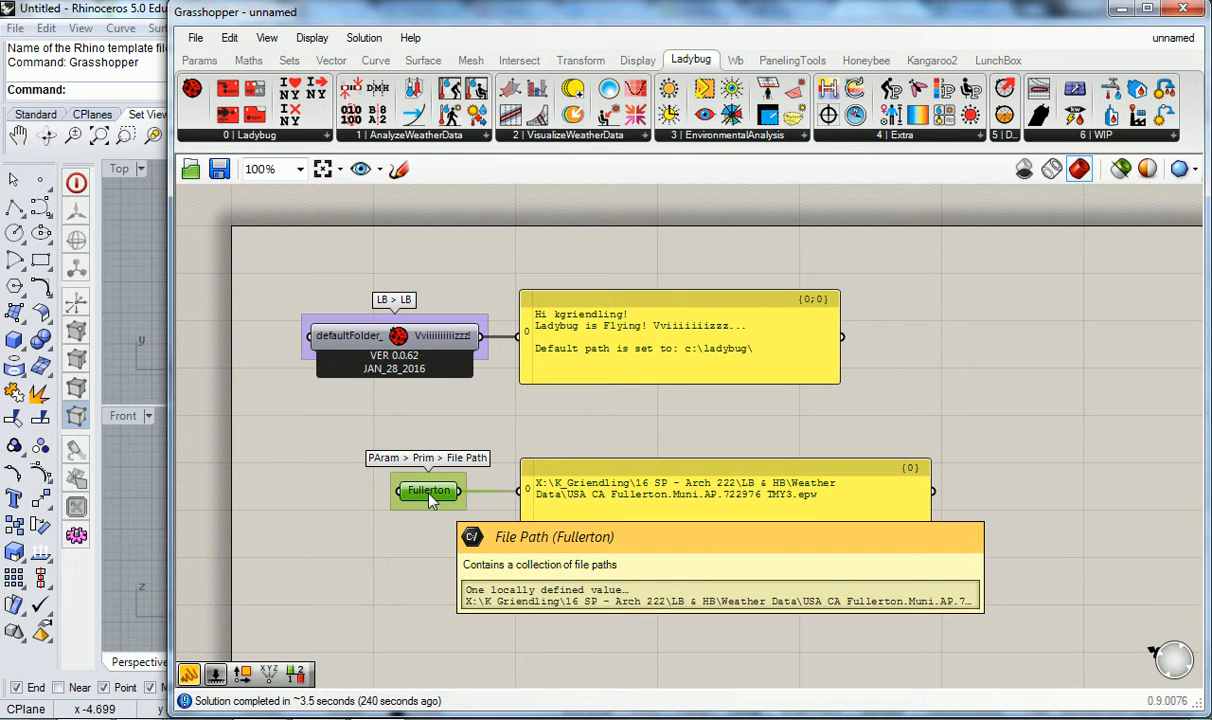
left_click(425, 425)
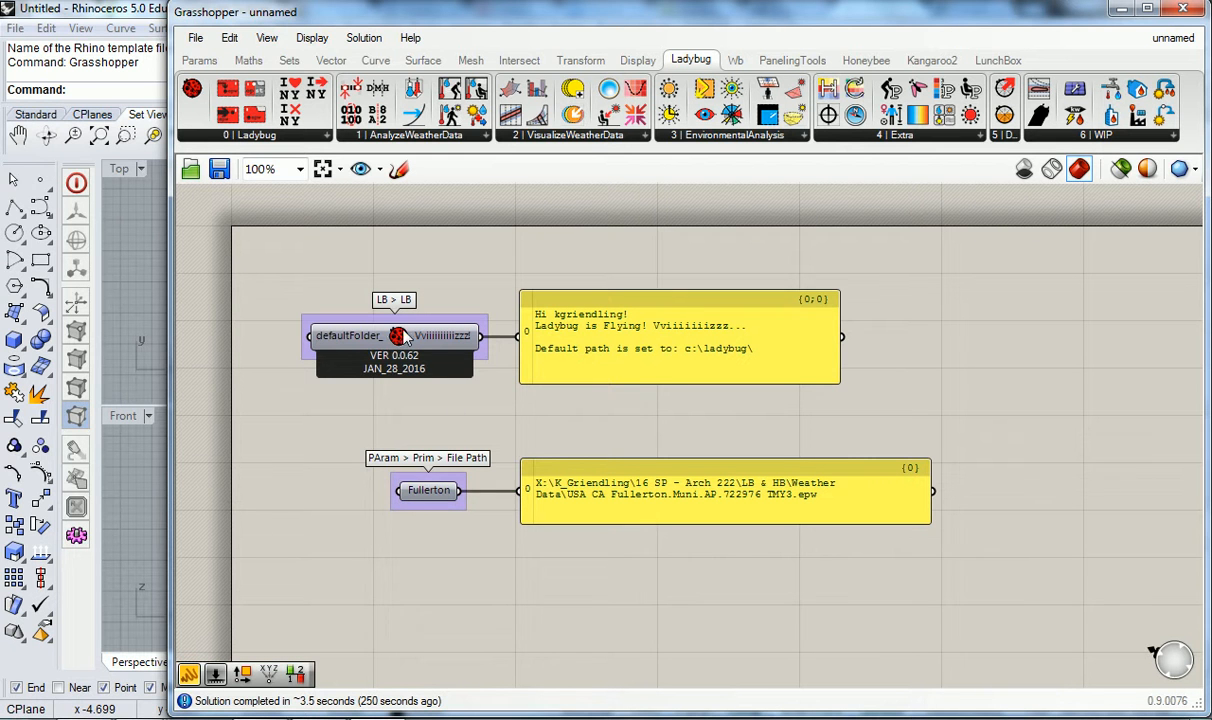
left_click(185, 62)
left_click(389, 136)
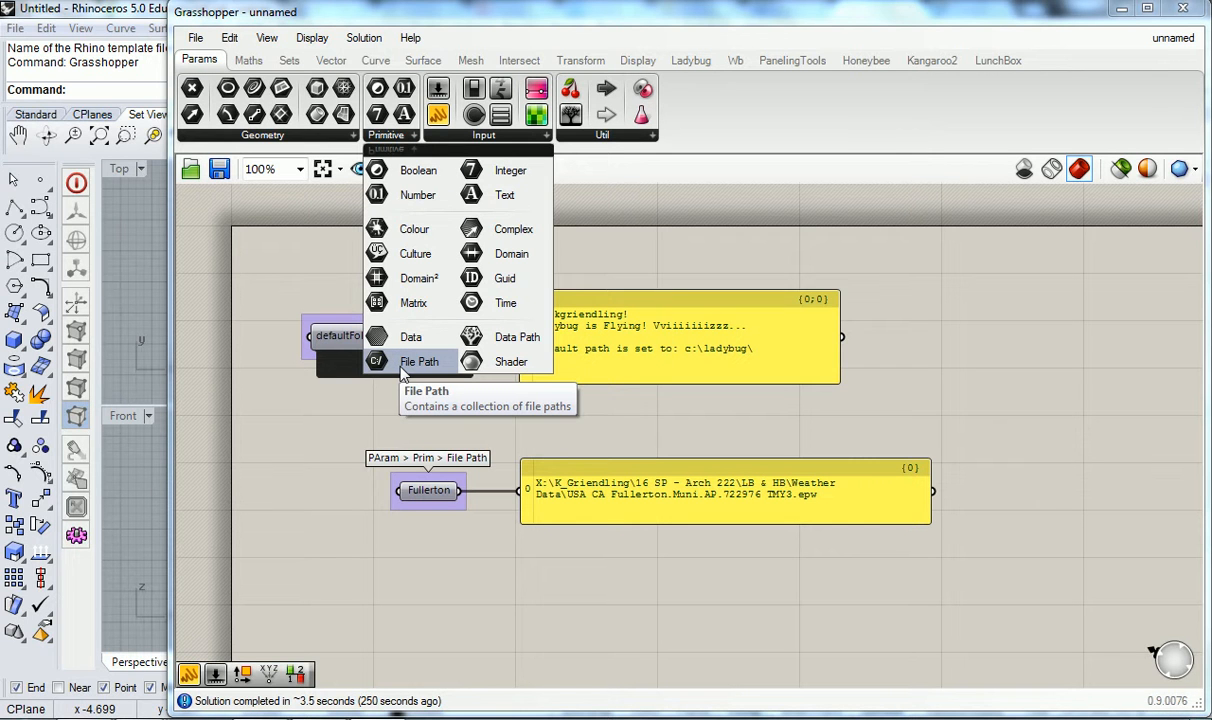
- Delete both yellow panels together, undo the deletion, and clear the selection
left_click_drag(1008, 260, 632, 638)
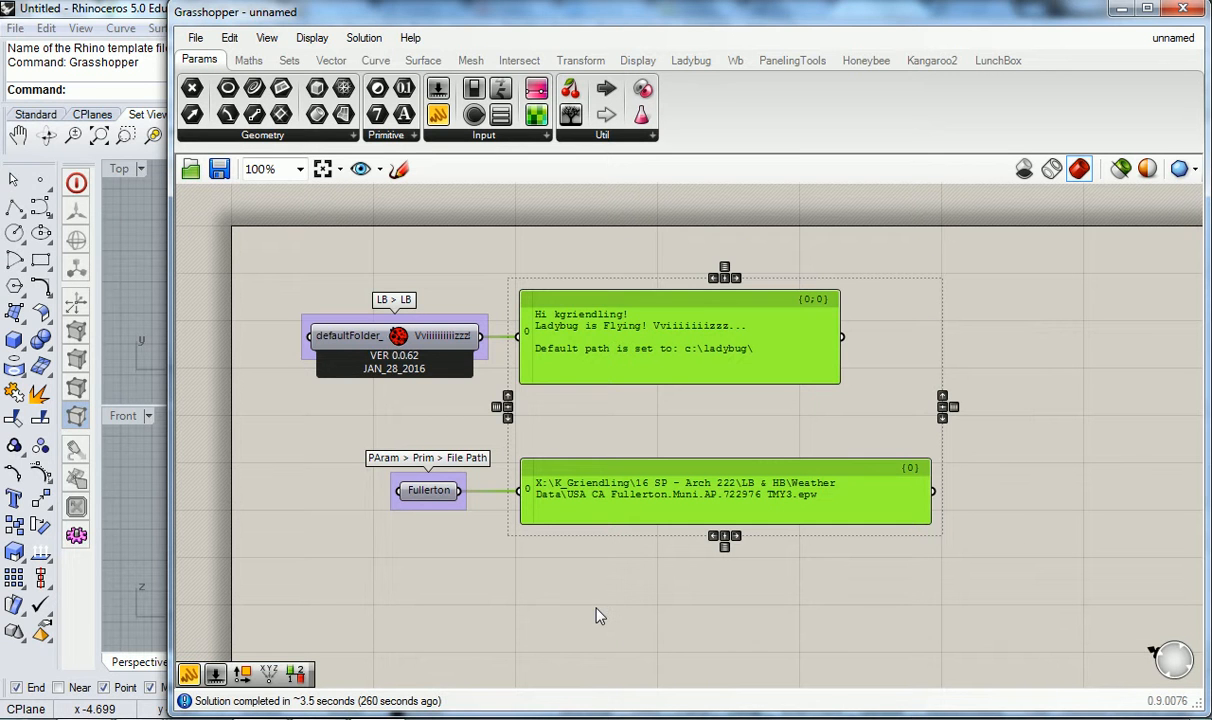
key("Delete")
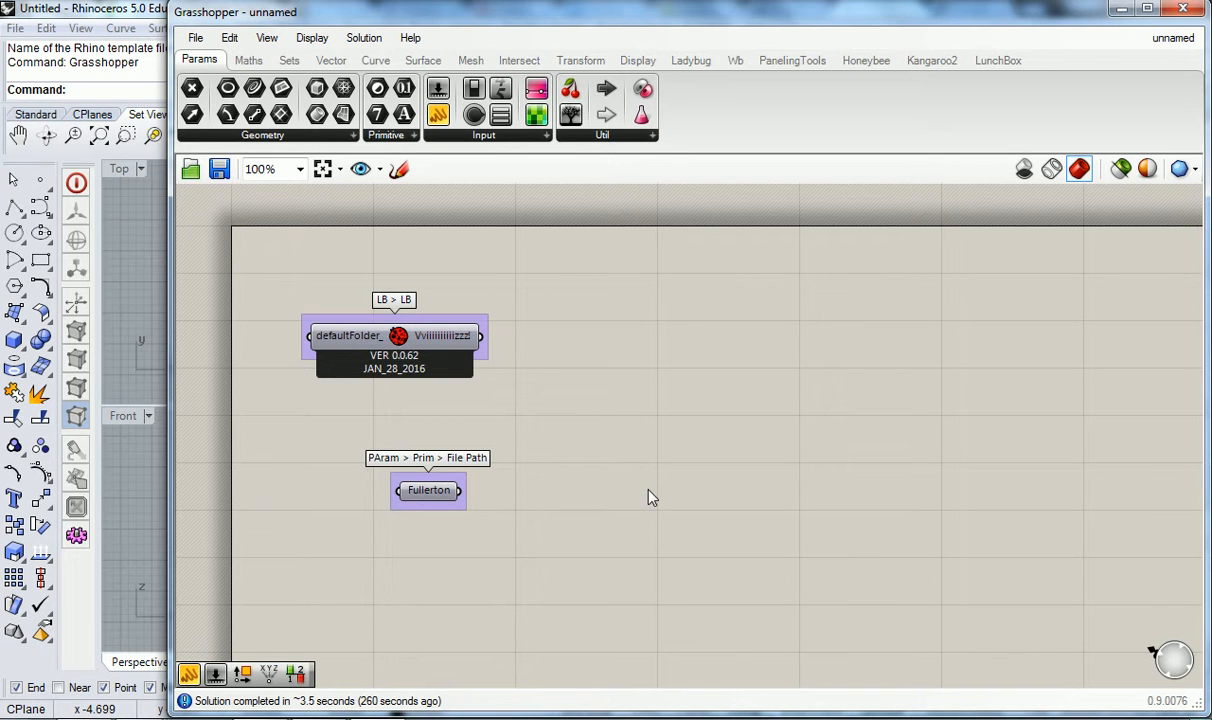
key("ctrl+z")
left_click(555, 441)
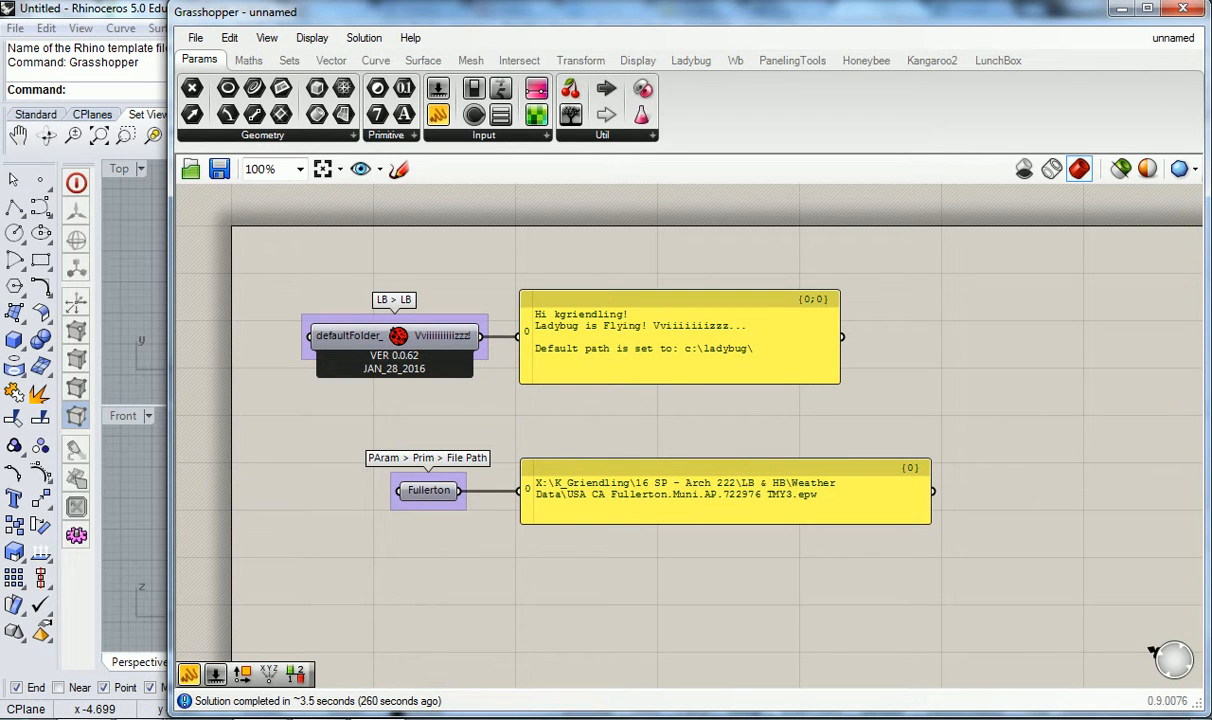
left_click_drag(560, 367, 990, 384)
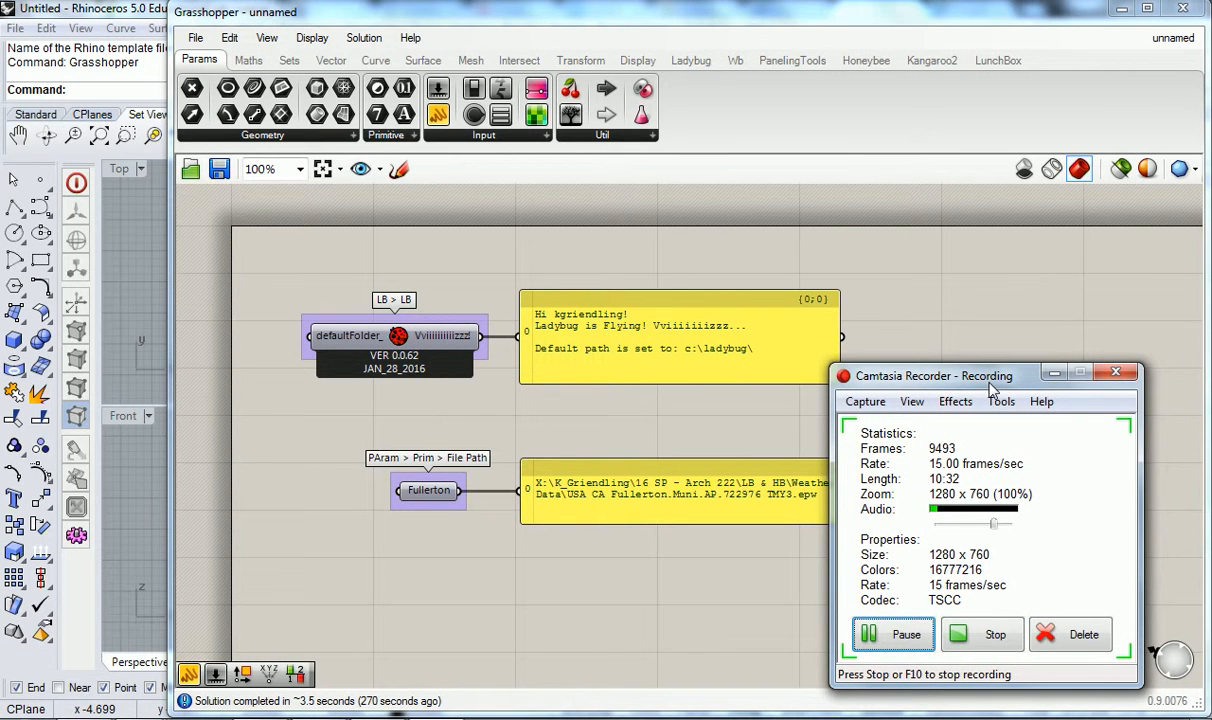